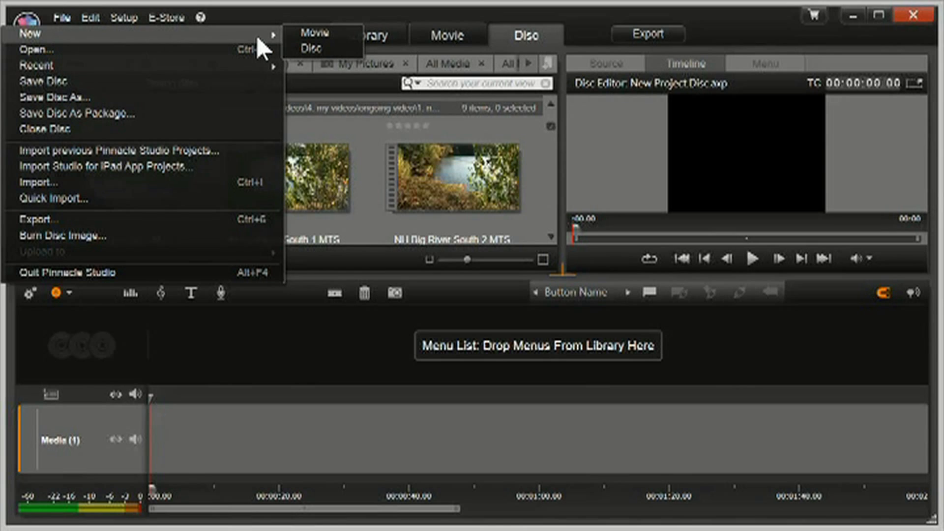
- Create a new disc project and import only Nature Movie.avi from the Desktop folder into the library
{"action": "left_click", "coordinate": [311, 49]}
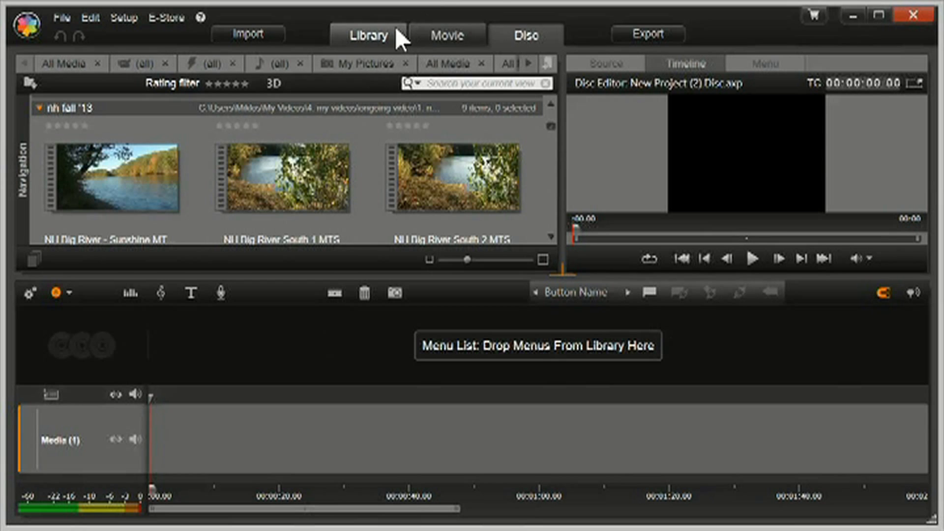
{"action": "left_click", "coordinate": [378, 39]}
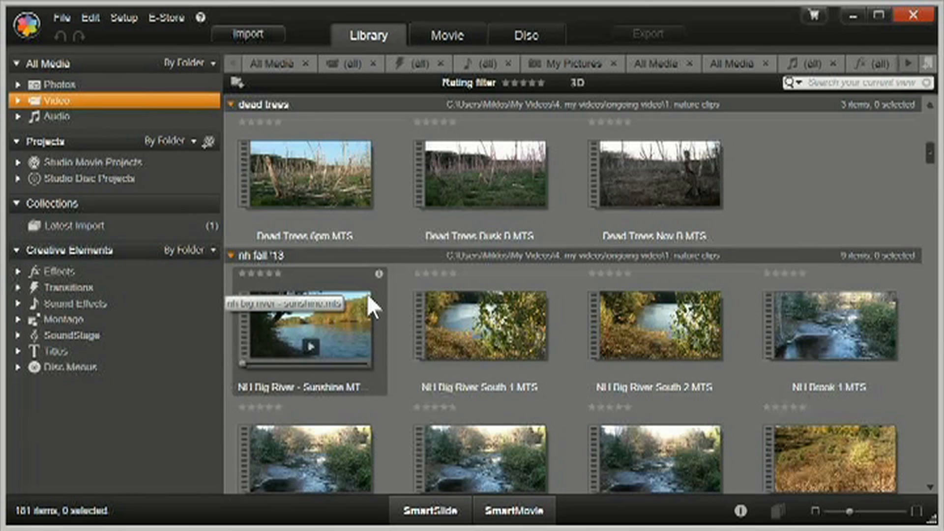
{"action": "left_click", "coordinate": [248, 33]}
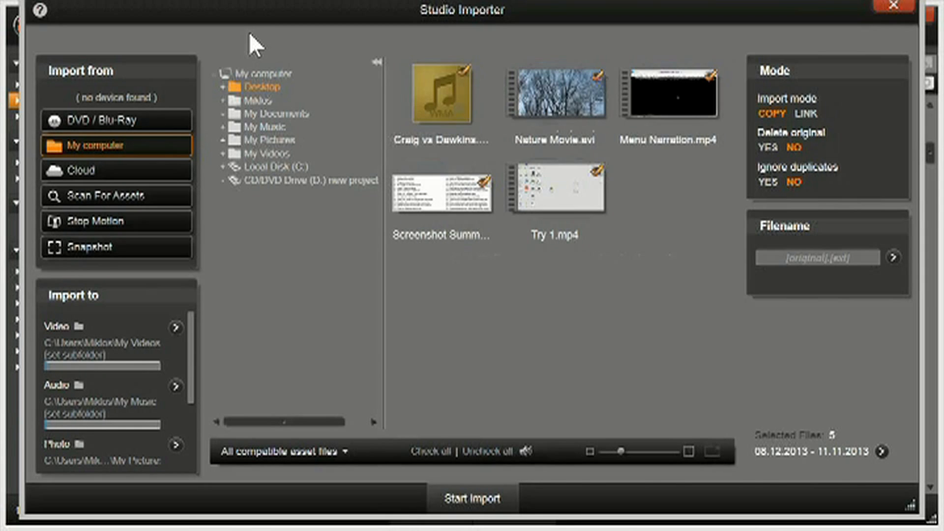
{"action": "mouse_move", "coordinate": [116, 143]}
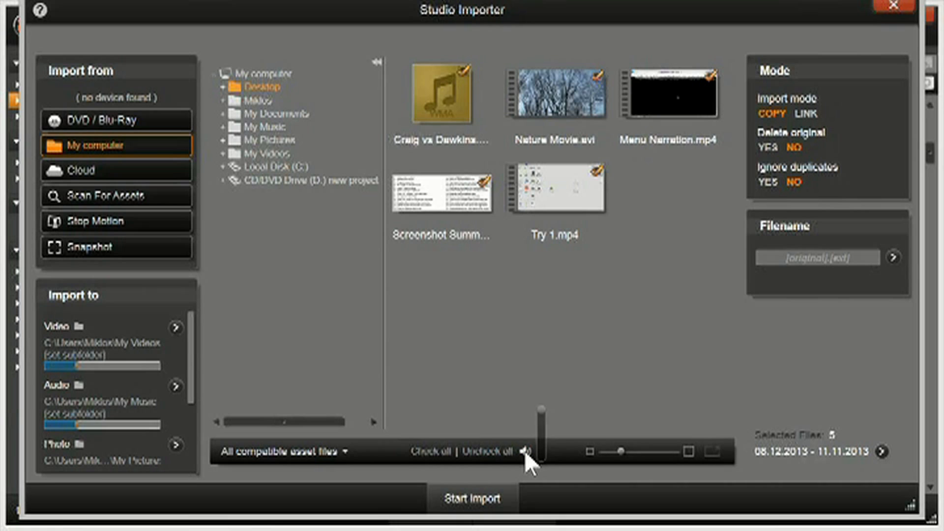
{"action": "left_click", "coordinate": [502, 454]}
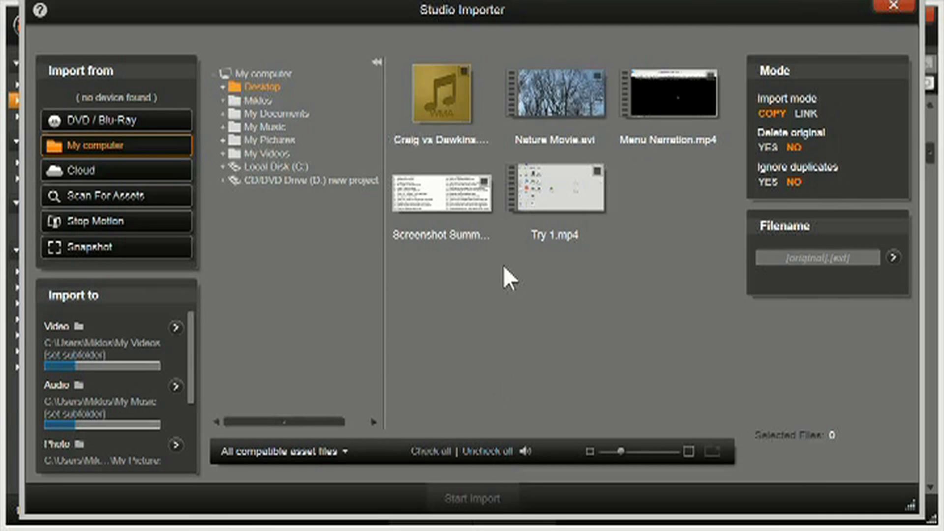
{"action": "left_click", "coordinate": [552, 86]}
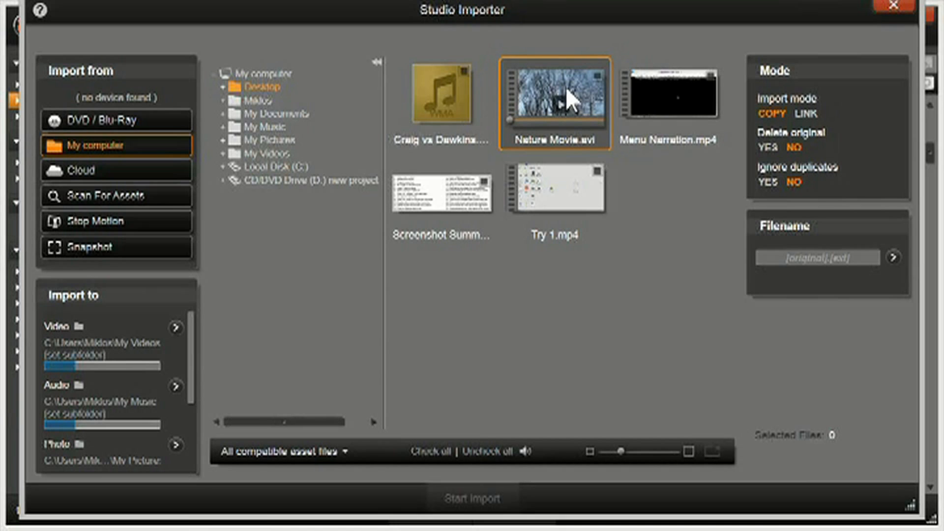
{"action": "left_click", "coordinate": [598, 78]}
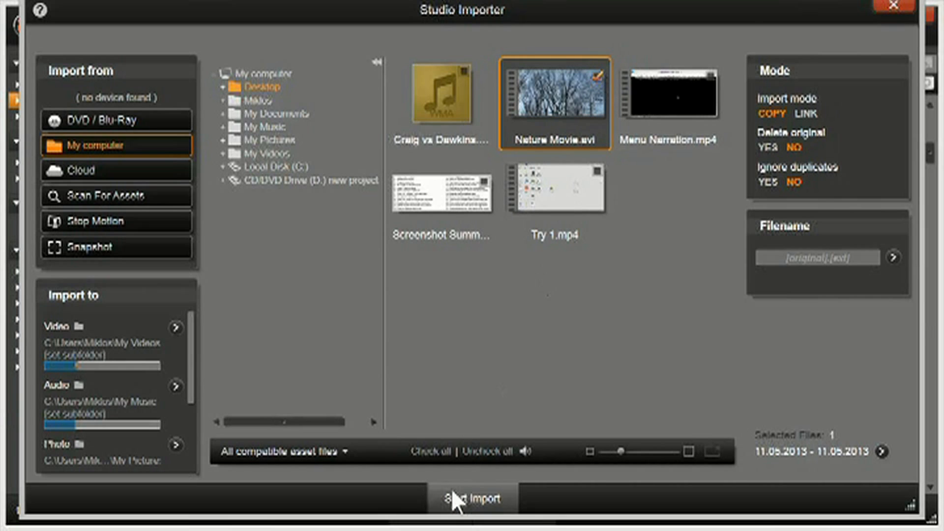
{"action": "left_click", "coordinate": [460, 500]}
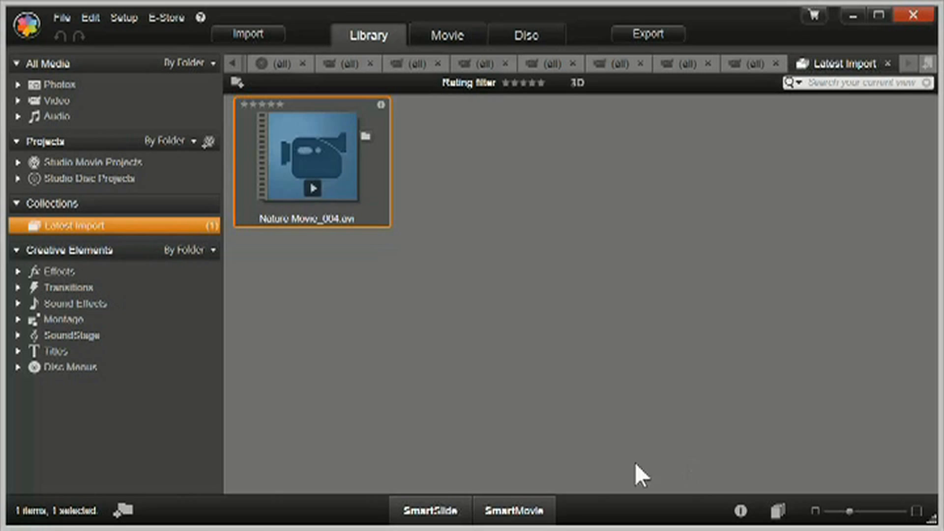
- Place the imported Nature Movie clip at the start of the disc project's Media track
{"action": "left_click", "coordinate": [525, 34]}
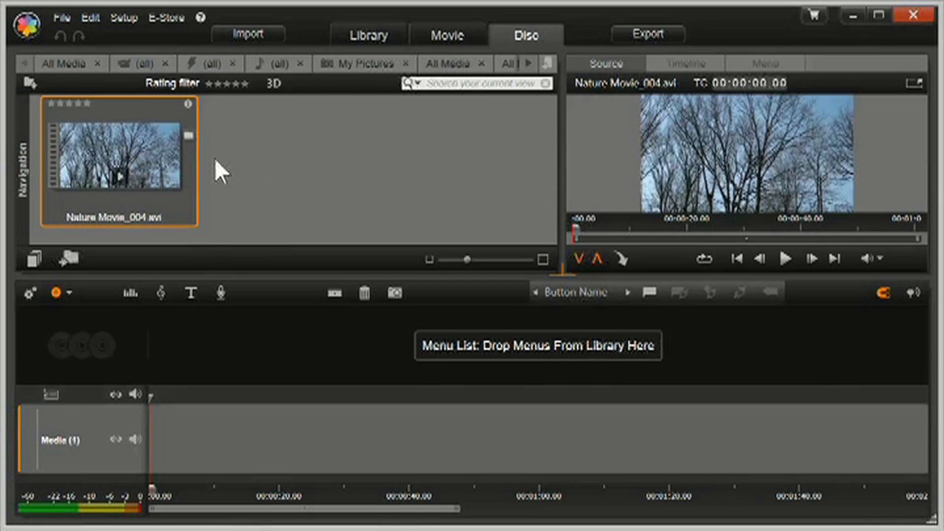
{"action": "left_click_drag", "start_coordinate": [111, 137], "coordinate": [163, 421]}
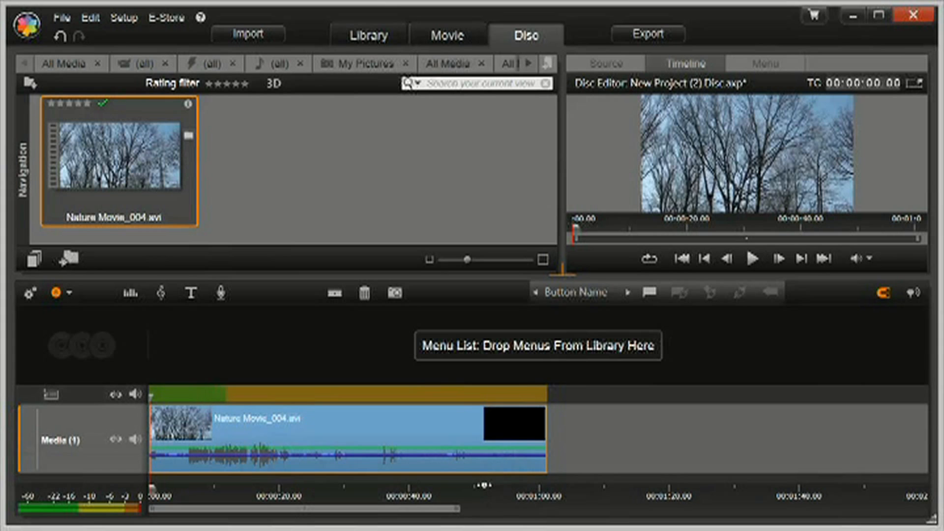
- Split the Nature Movie clip at 00:00:15.02, where the bare trees change to the green meadow
{"action": "left_click_drag", "start_coordinate": [479, 487], "coordinate": [619, 489]}
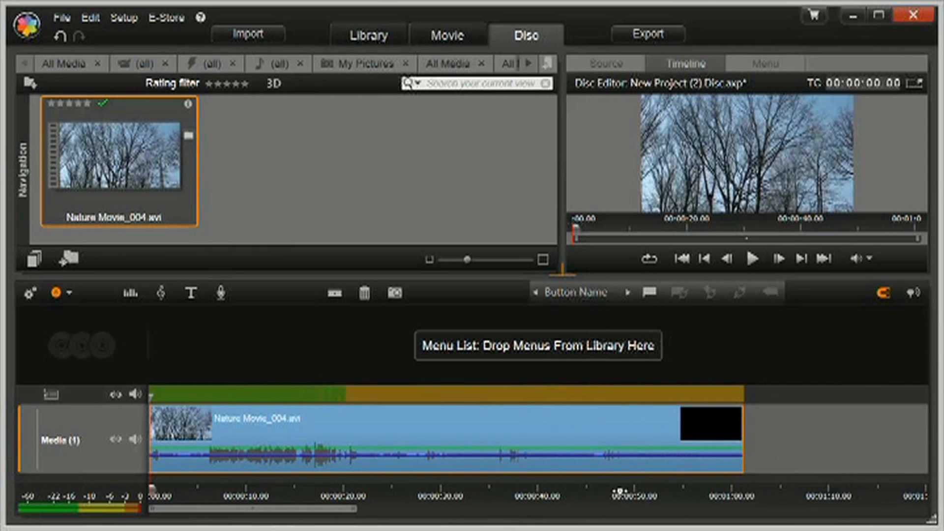
{"action": "scroll", "coordinate": [619, 490], "scroll_direction": "down", "scroll_amount": 5}
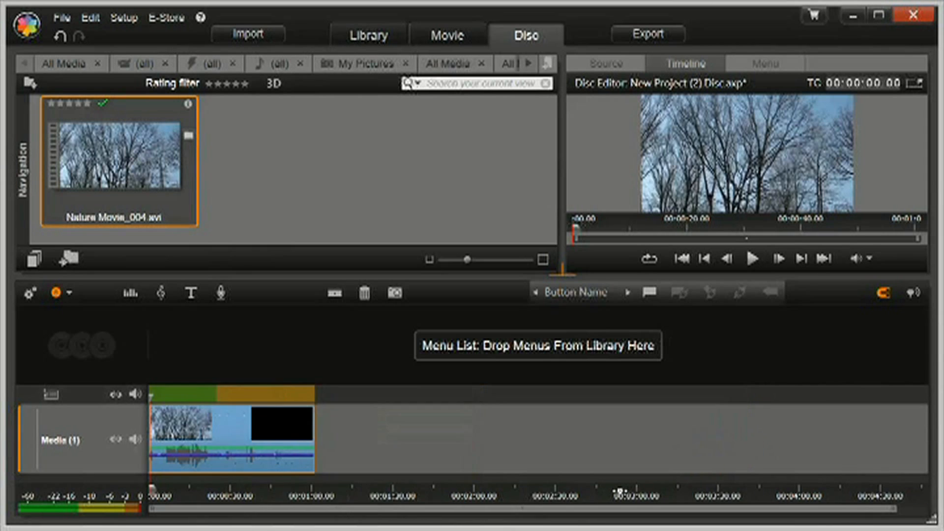
{"action": "scroll", "coordinate": [620, 490], "scroll_direction": "up", "scroll_amount": 3}
{"action": "scroll", "coordinate": [619, 490], "scroll_direction": "up", "scroll_amount": 2}
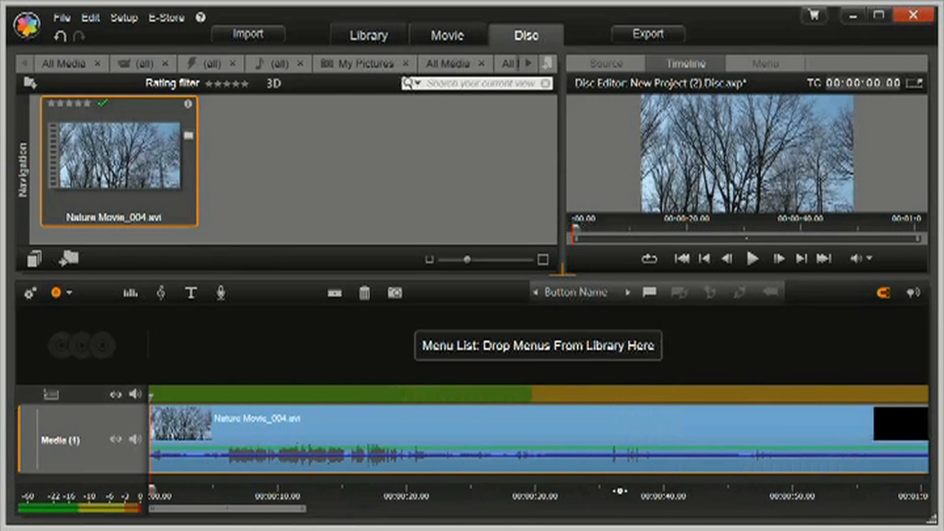
{"action": "scroll", "coordinate": [619, 490], "scroll_direction": "down", "scroll_amount": 1}
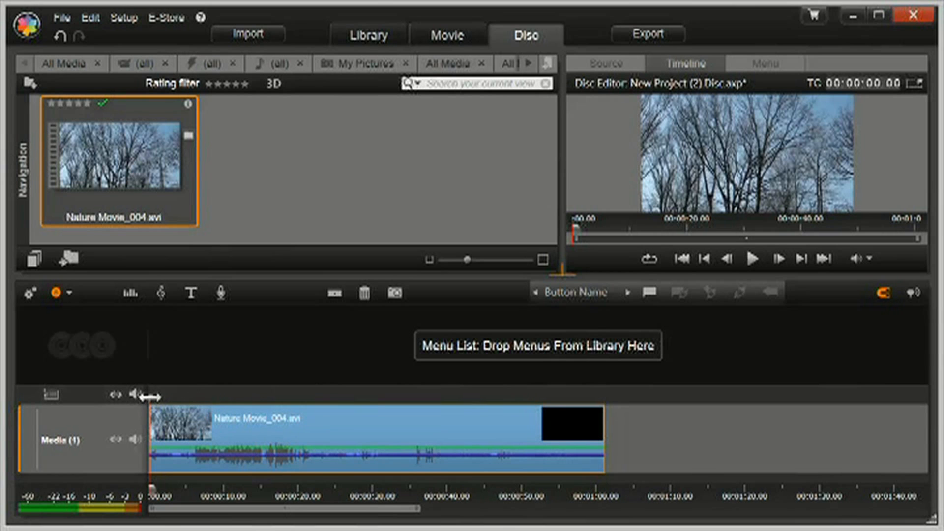
{"action": "left_click_drag", "start_coordinate": [148, 396], "coordinate": [257, 398]}
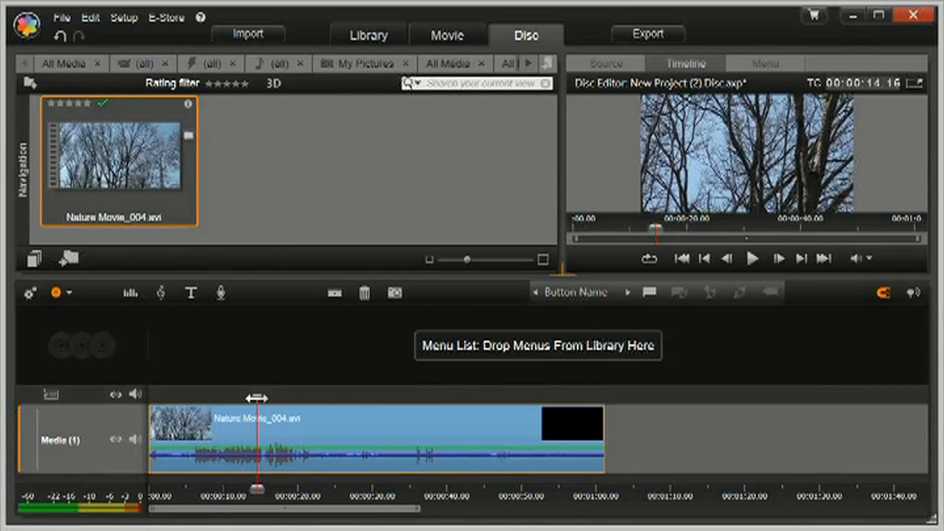
{"action": "left_click_drag", "start_coordinate": [257, 398], "coordinate": [257, 397]}
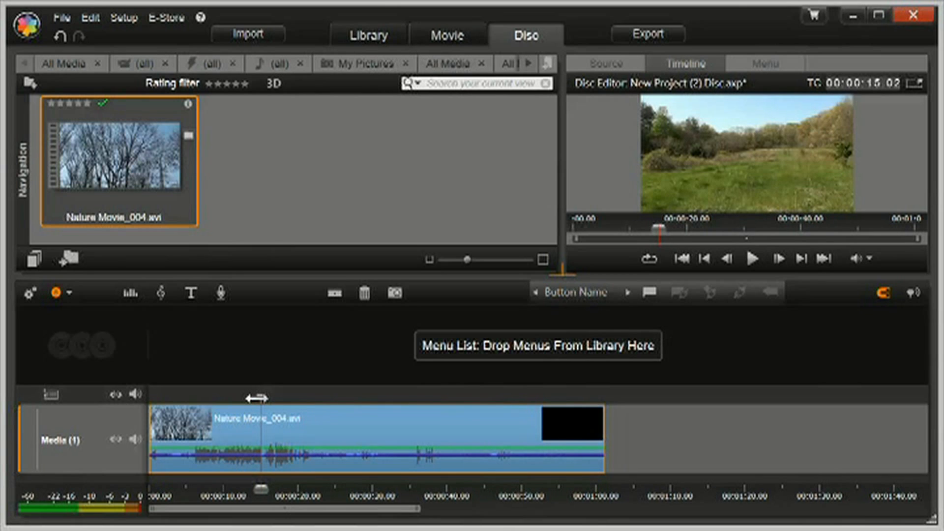
{"action": "left_click", "coordinate": [335, 293]}
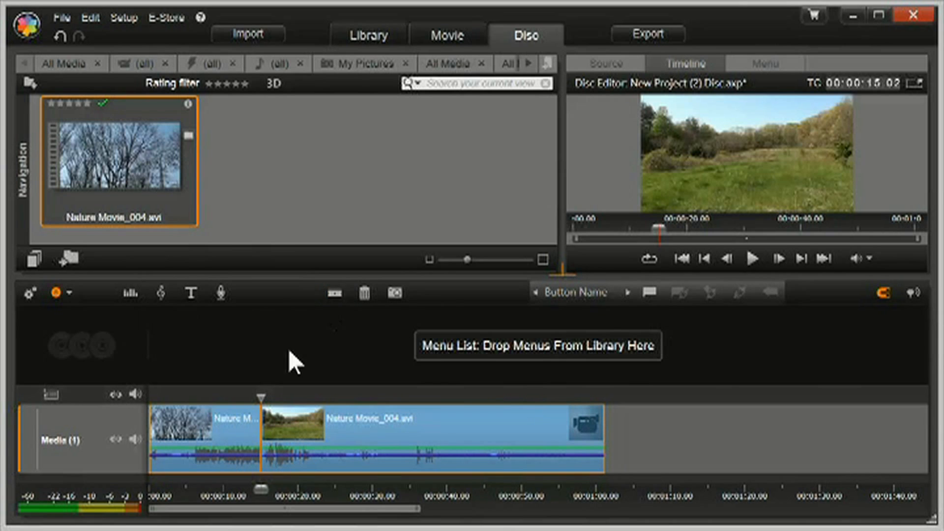
- Split the remaining footage at 00:00:30.08 and 00:00:45.24, where the brook and the lake scenes begin
{"action": "left_click_drag", "start_coordinate": [257, 396], "coordinate": [371, 397]}
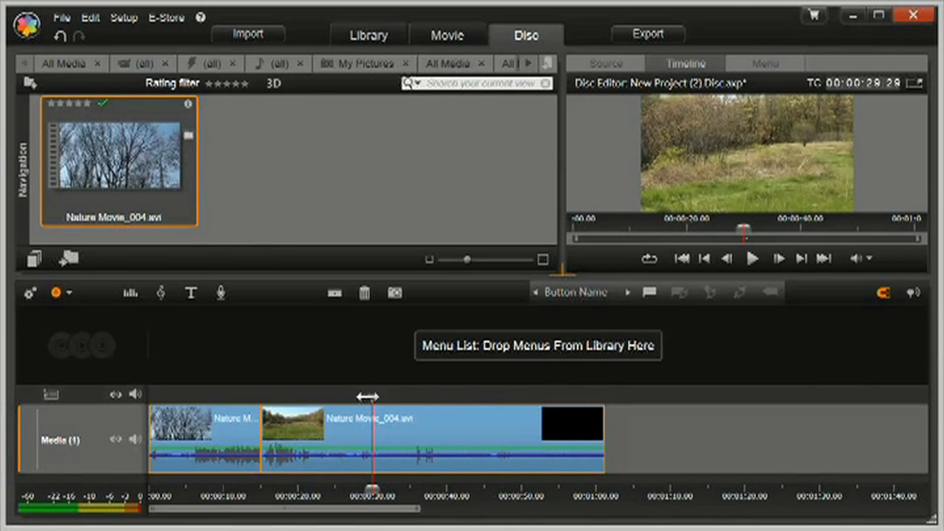
{"action": "key", "text": "Right"}
{"action": "key", "text": "Right"}
{"action": "key", "text": "Right"}
{"action": "key", "text": "Right"}
{"action": "key", "text": "Right"}
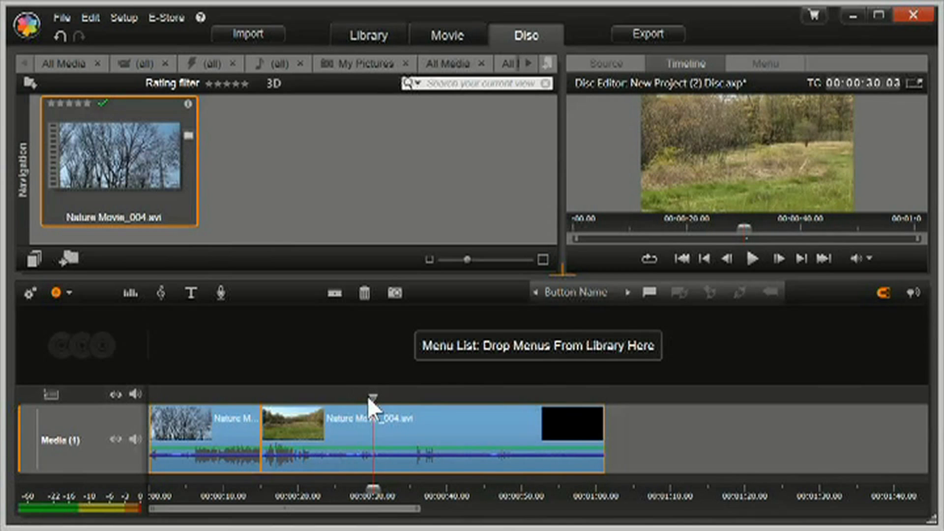
{"action": "key", "text": "Right"}
{"action": "key", "text": "Right"}
{"action": "key", "text": "Right"}
{"action": "key", "text": "Right"}
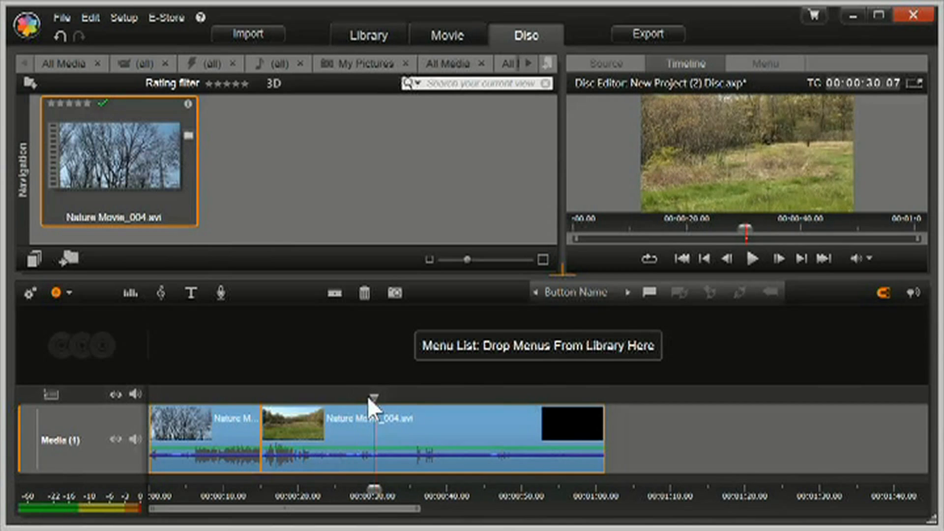
{"action": "left_click", "coordinate": [332, 289]}
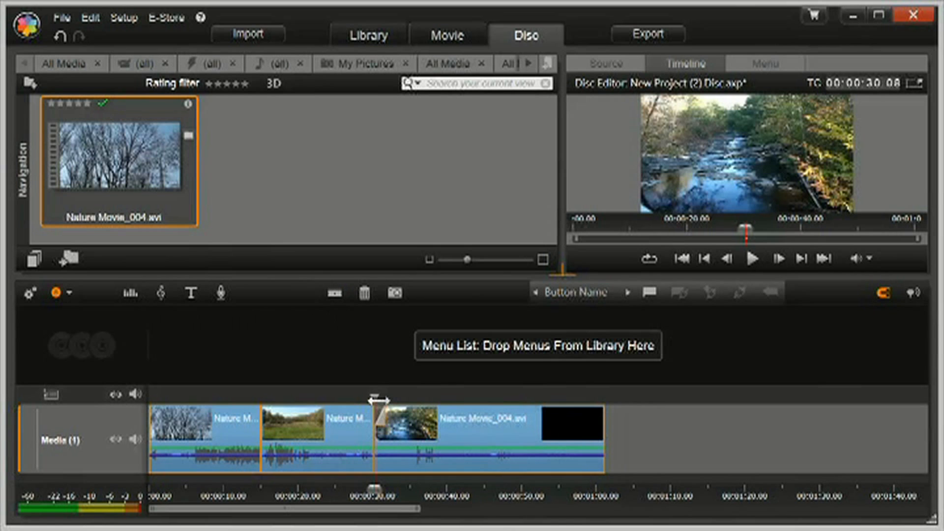
{"action": "left_click_drag", "start_coordinate": [374, 396], "coordinate": [486, 404]}
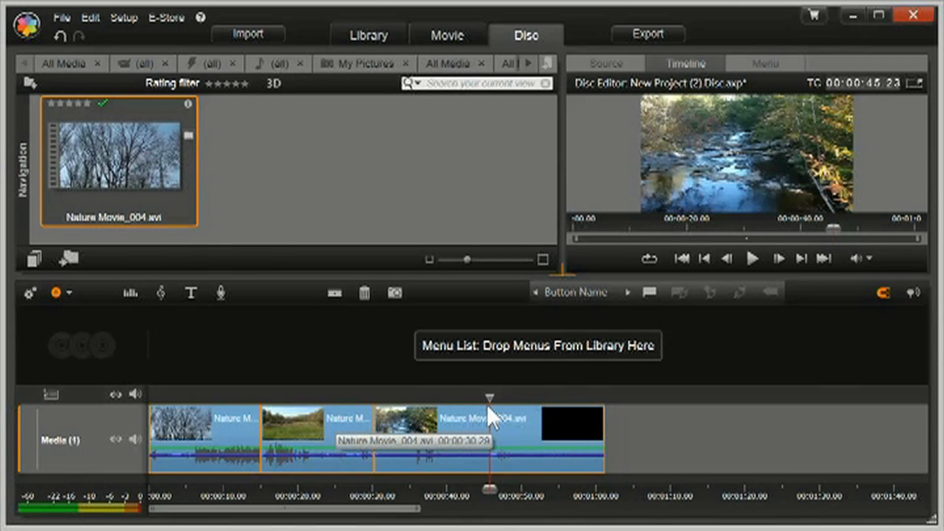
{"action": "left_click", "coordinate": [335, 293]}
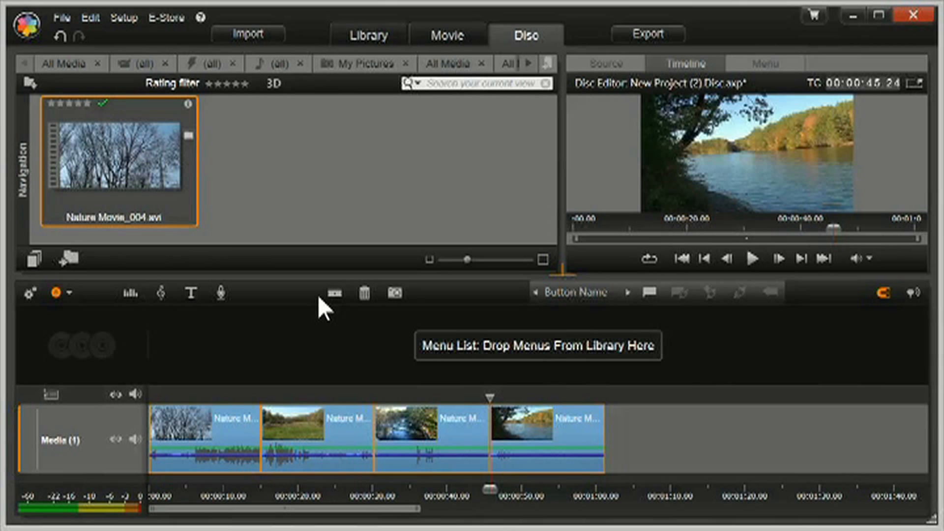
- Insert the Your Text Here 01 title from the library's Titles before the first clip on the disc timeline
{"action": "left_click", "coordinate": [190, 291]}
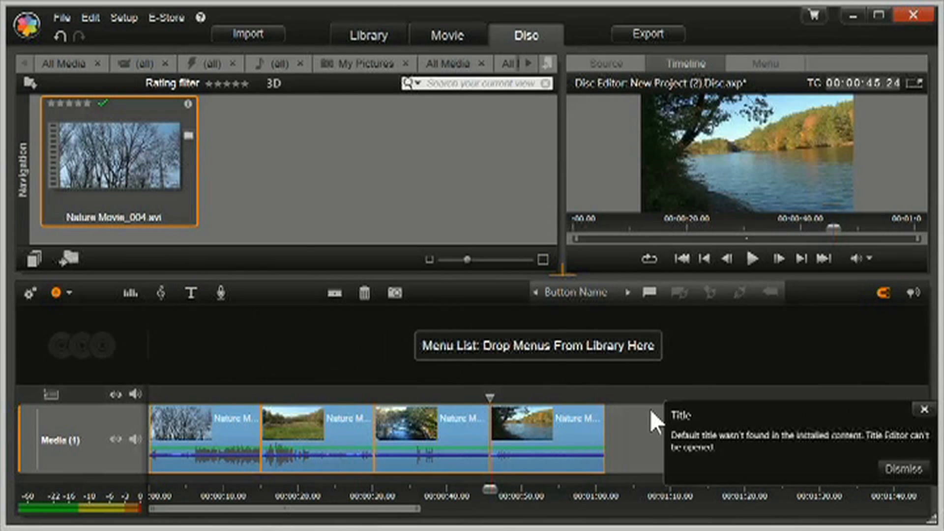
{"action": "left_click", "coordinate": [924, 409]}
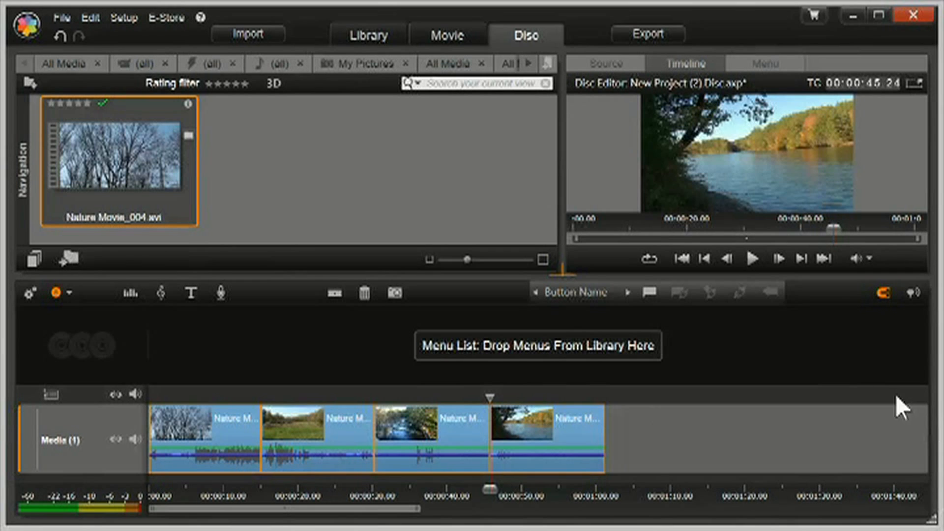
{"action": "left_click", "coordinate": [372, 35]}
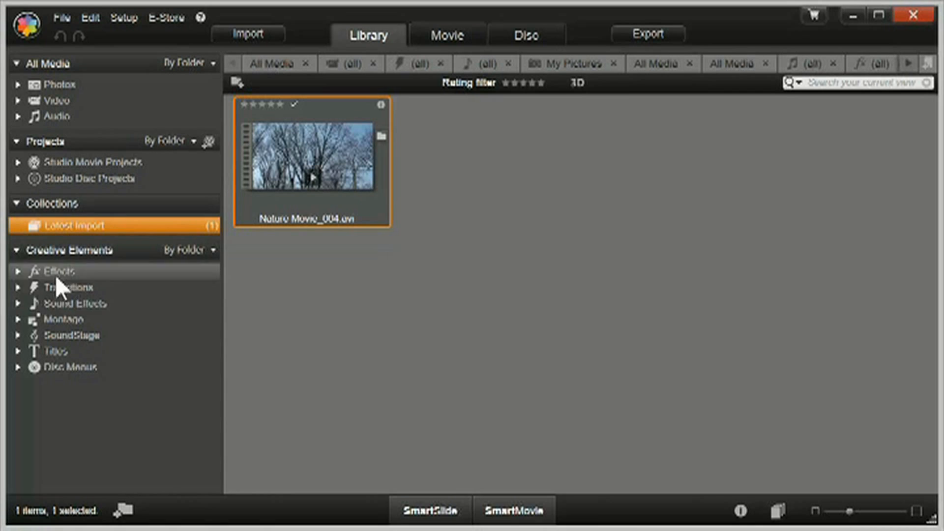
{"action": "left_click", "coordinate": [47, 350]}
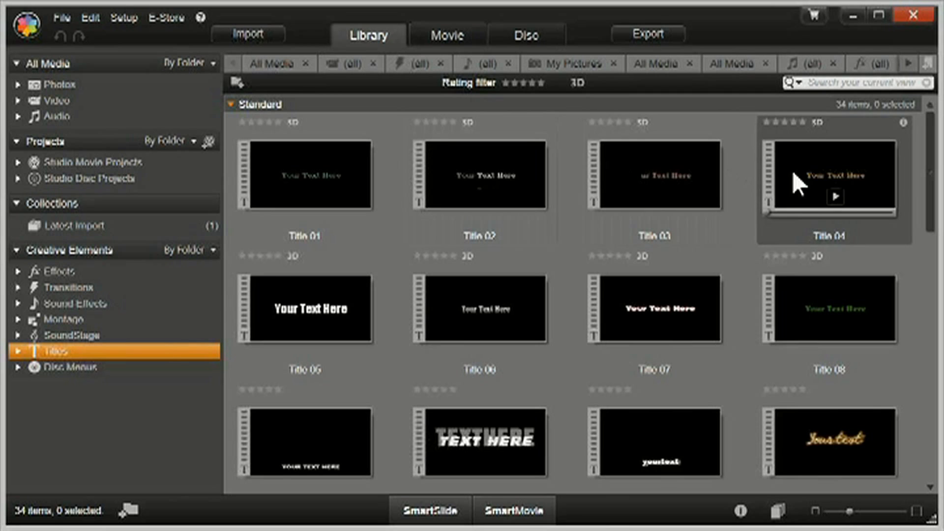
{"action": "left_click_drag", "start_coordinate": [932, 169], "coordinate": [934, 192]}
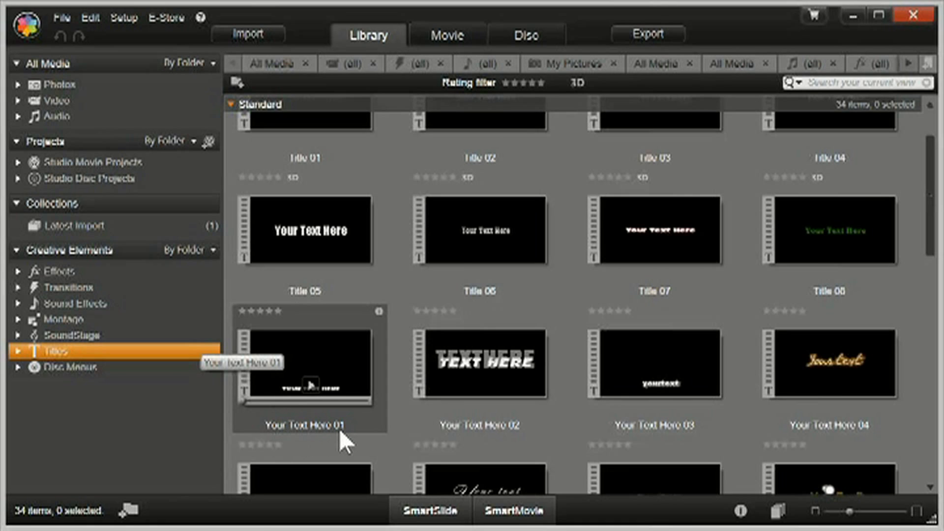
{"action": "left_click", "coordinate": [308, 361]}
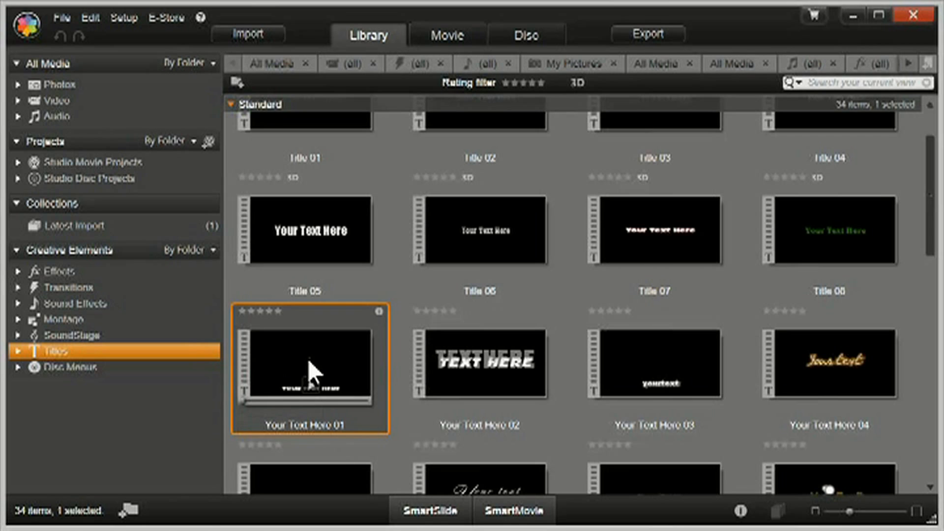
{"action": "left_click", "coordinate": [523, 34]}
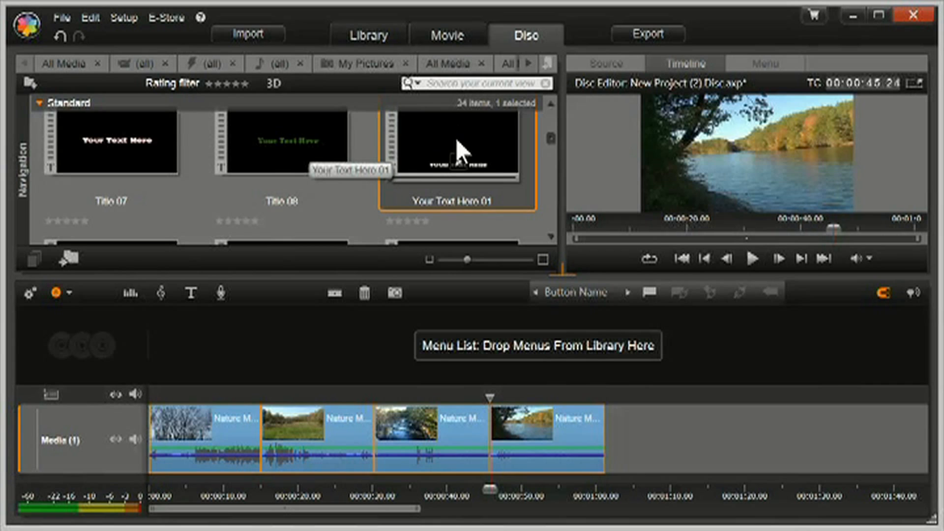
{"action": "left_click_drag", "start_coordinate": [455, 137], "coordinate": [149, 437]}
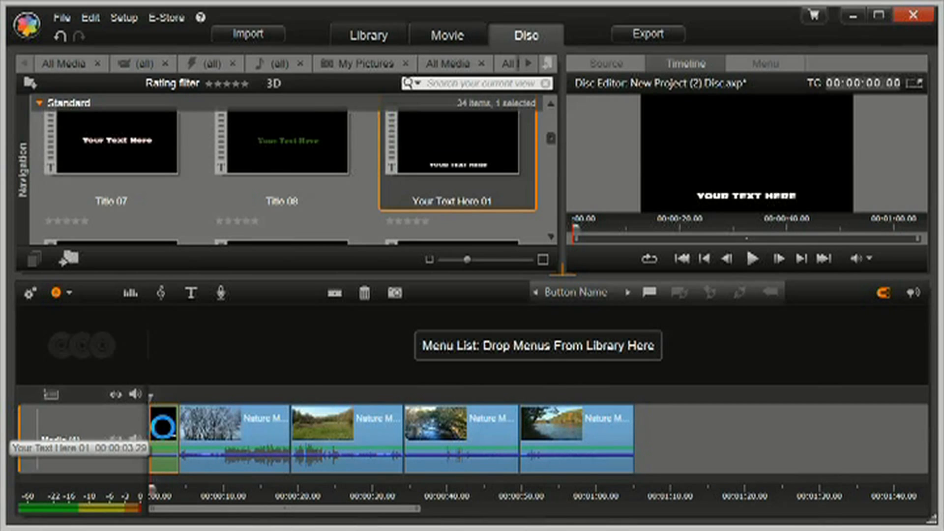
- Open the title on the timeline for editing and move its text to the middle of the frame
{"action": "double_click", "coordinate": [163, 426]}
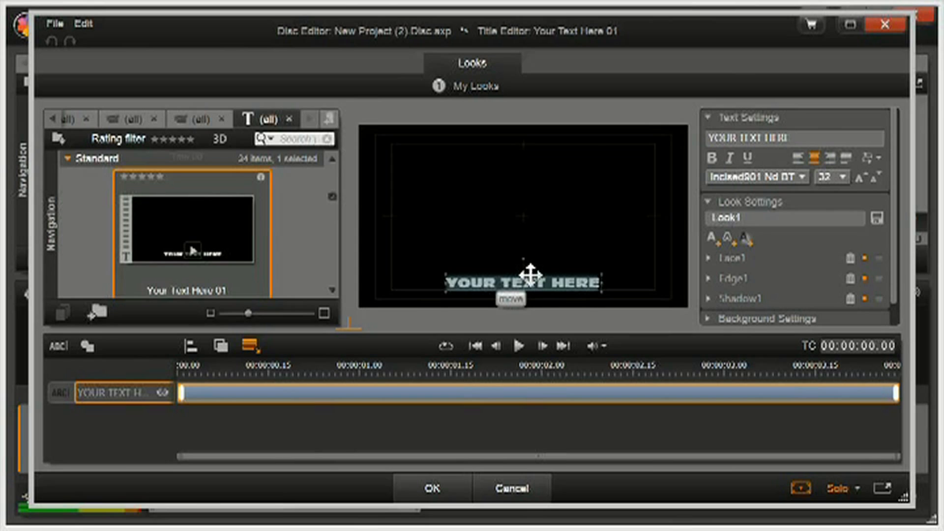
{"action": "left_click_drag", "start_coordinate": [530, 274], "coordinate": [524, 203]}
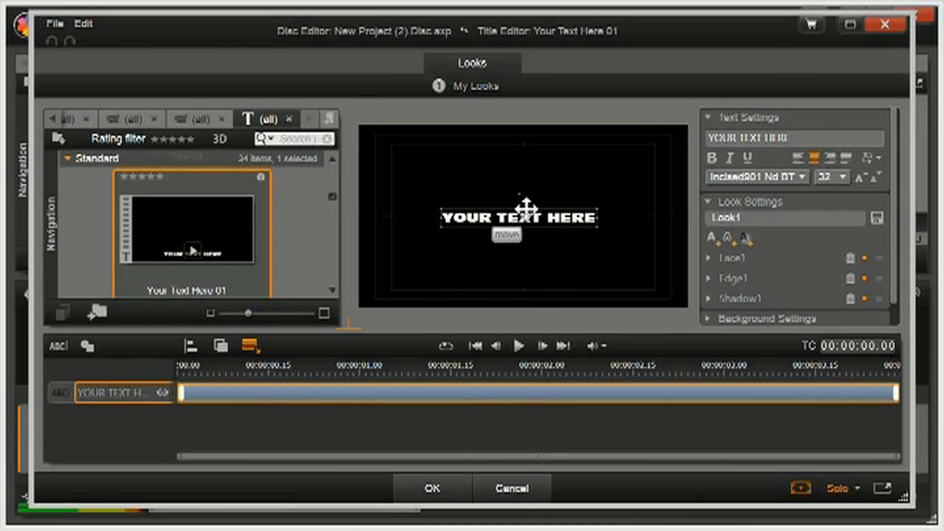
{"action": "left_click", "coordinate": [548, 249]}
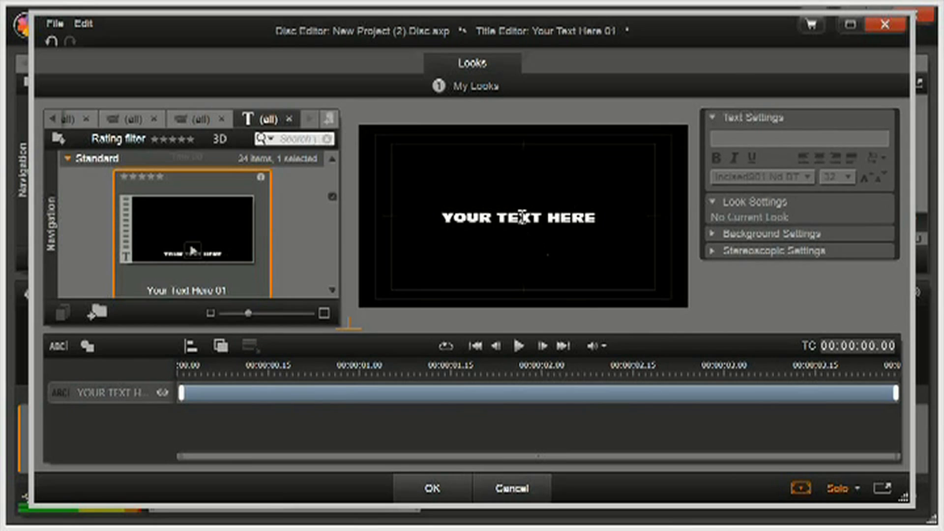
- Replace the title's placeholder text with "1. Trees"
{"action": "left_click", "coordinate": [522, 216]}
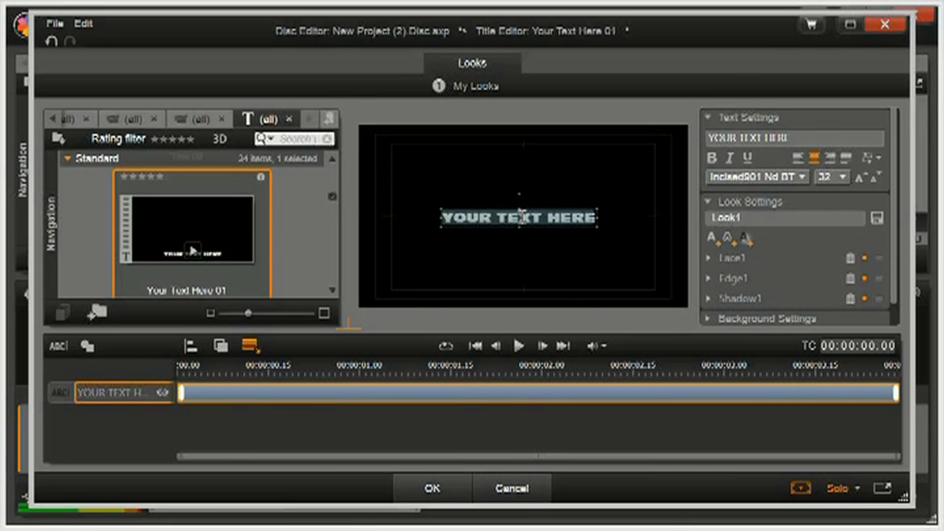
{"action": "type", "text": "1."}
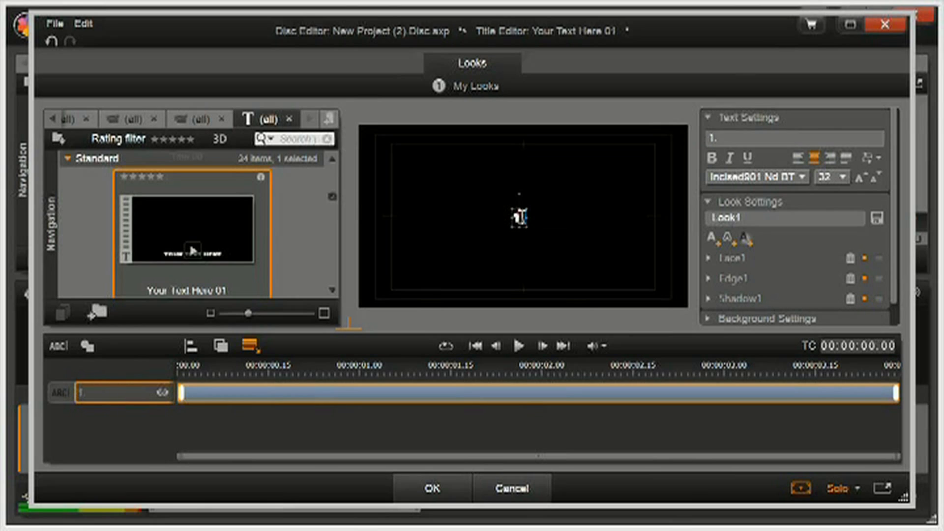
{"action": "type", "text": " Tres"}
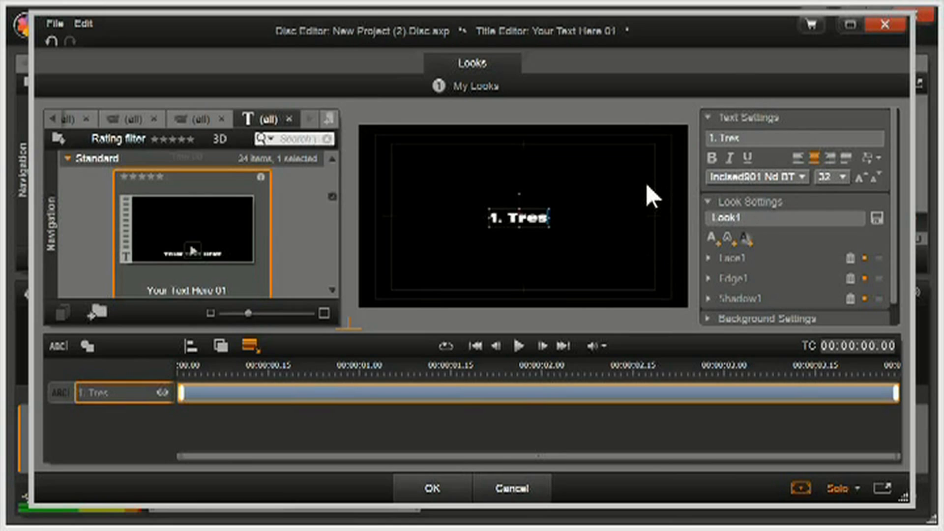
{"action": "key", "text": "BackSpace"}
{"action": "type", "text": "es"}
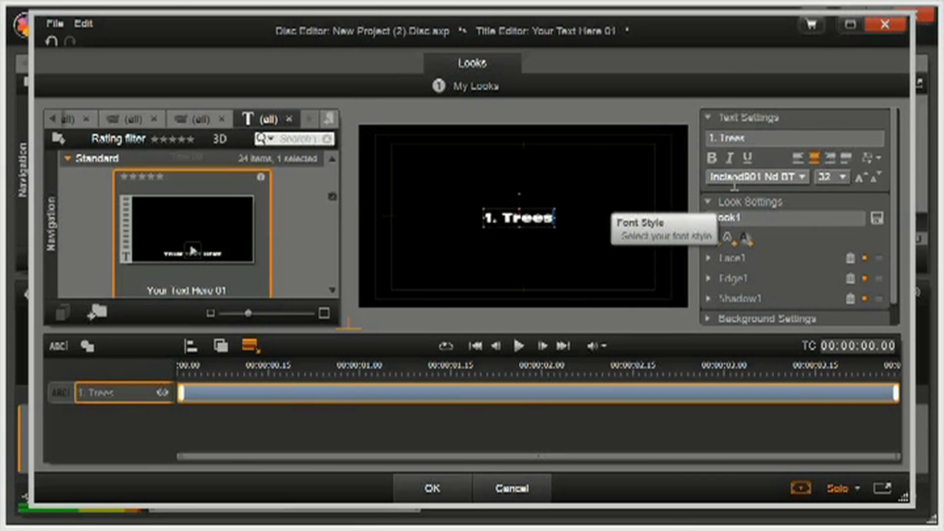
{"action": "left_click", "coordinate": [553, 249]}
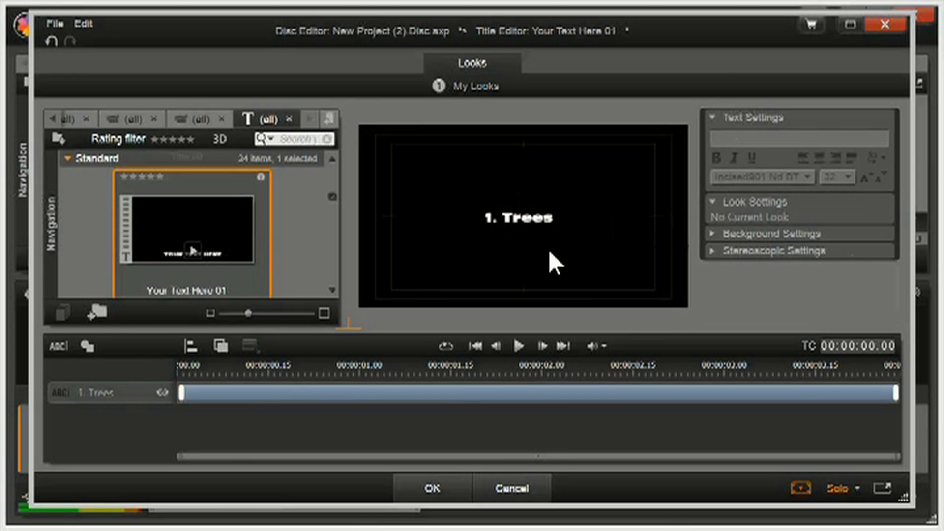
- Set the font of the "1. Trees" title text to Impact
{"action": "left_click", "coordinate": [511, 214]}
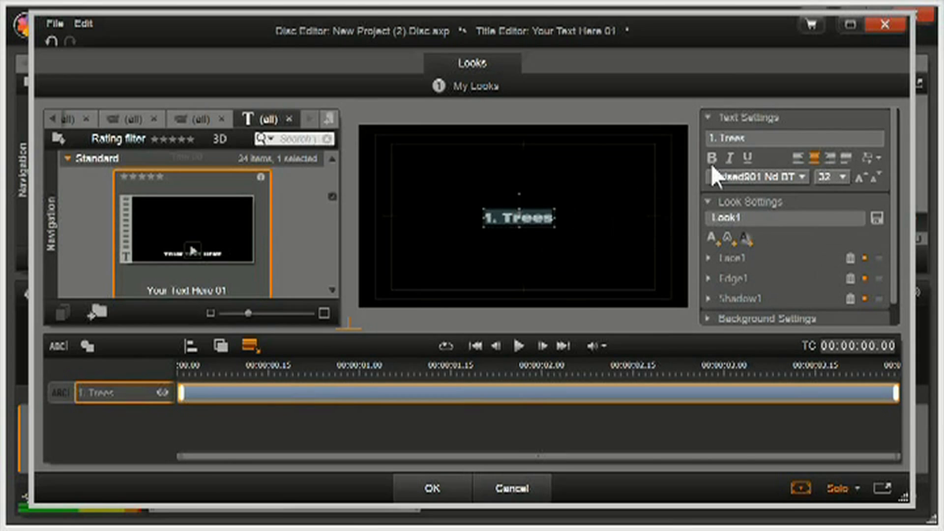
{"action": "left_click", "coordinate": [801, 175]}
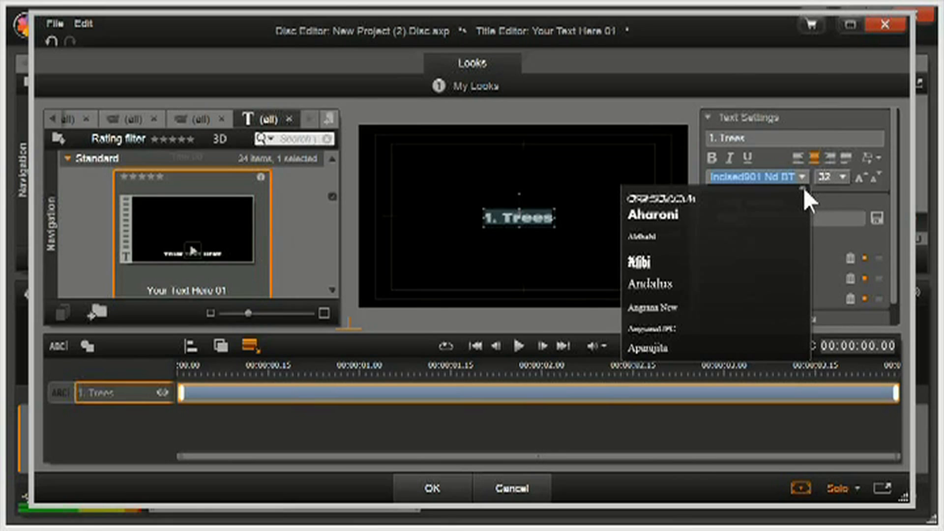
{"action": "scroll", "coordinate": [803, 192], "scroll_direction": "down", "scroll_amount": 6}
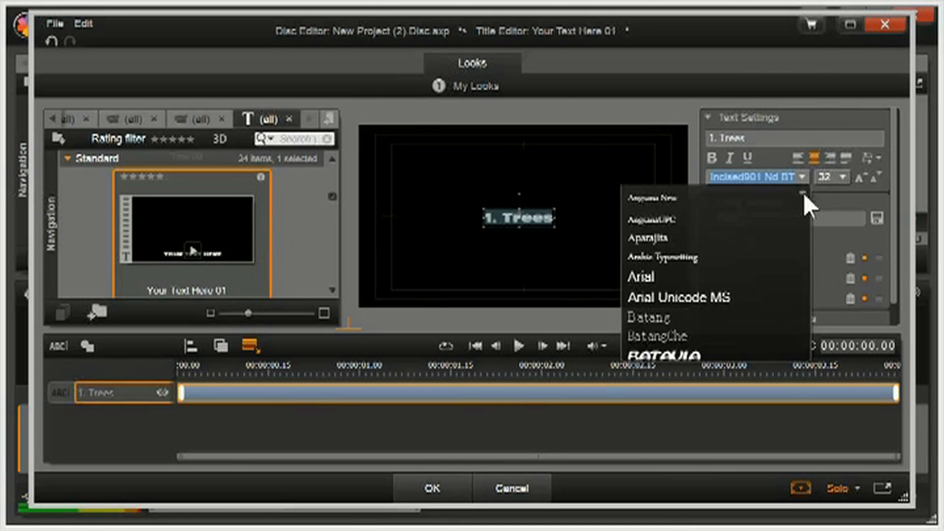
{"action": "left_click_drag", "start_coordinate": [803, 200], "coordinate": [806, 265]}
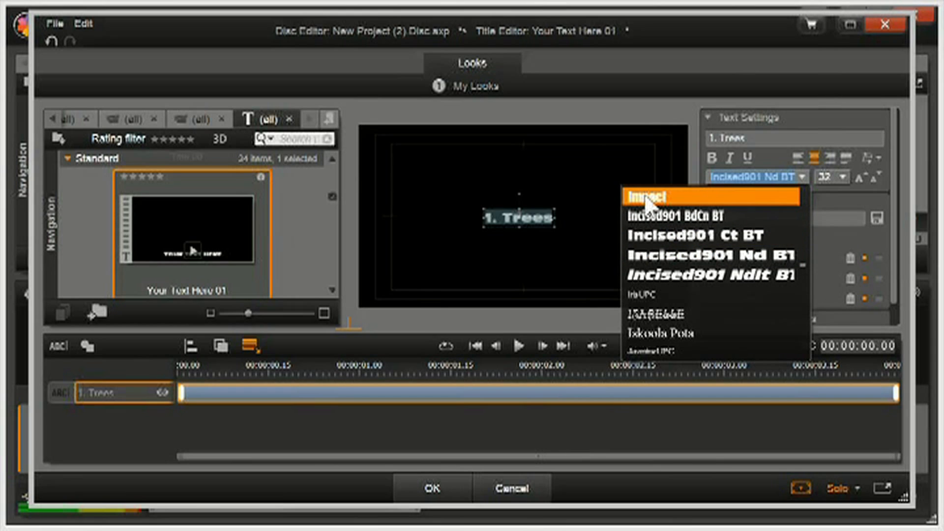
{"action": "left_click", "coordinate": [645, 197]}
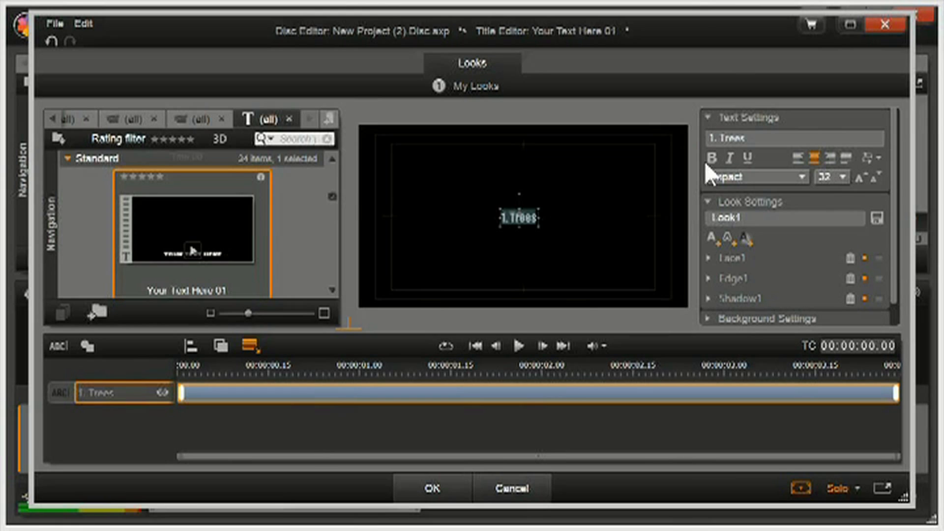
- Set the "1. Trees" text size to 60 and apply the title changes to the disc timeline
{"action": "left_click", "coordinate": [842, 177]}
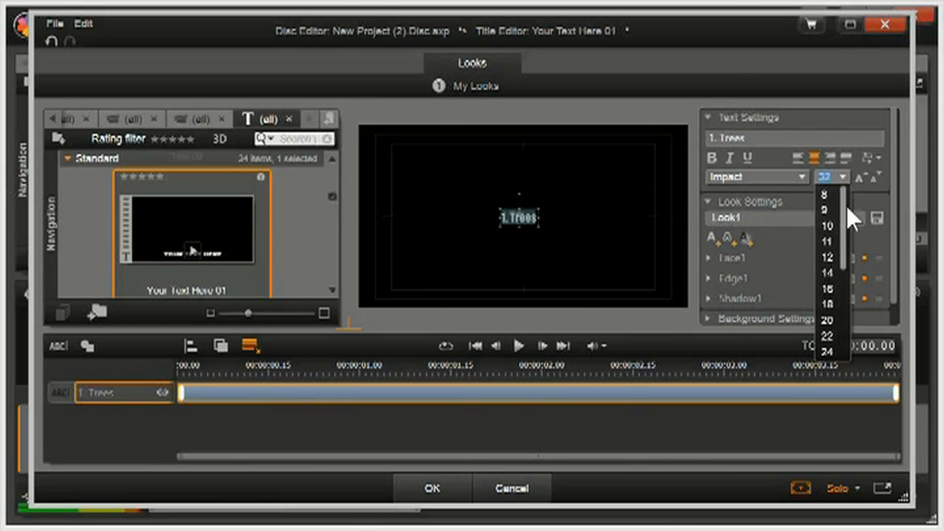
{"action": "left_click_drag", "start_coordinate": [842, 206], "coordinate": [845, 319]}
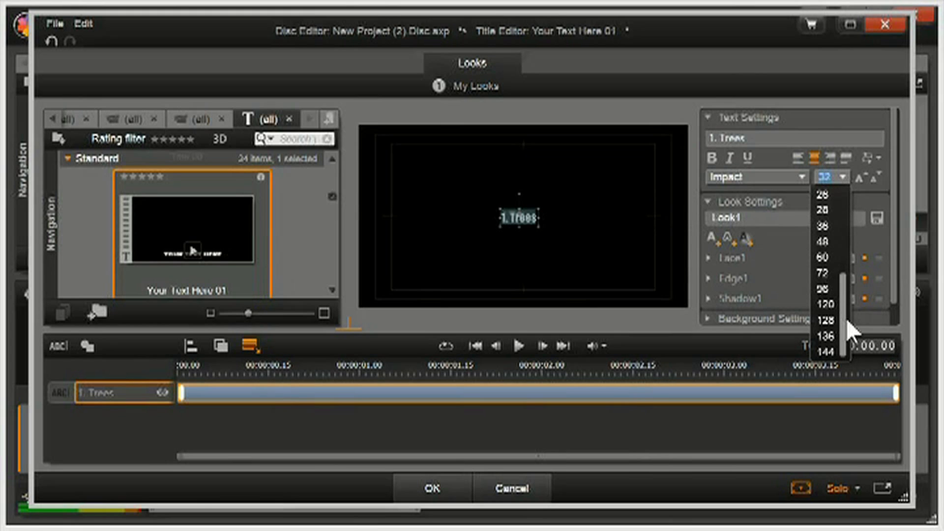
{"action": "left_click", "coordinate": [825, 256]}
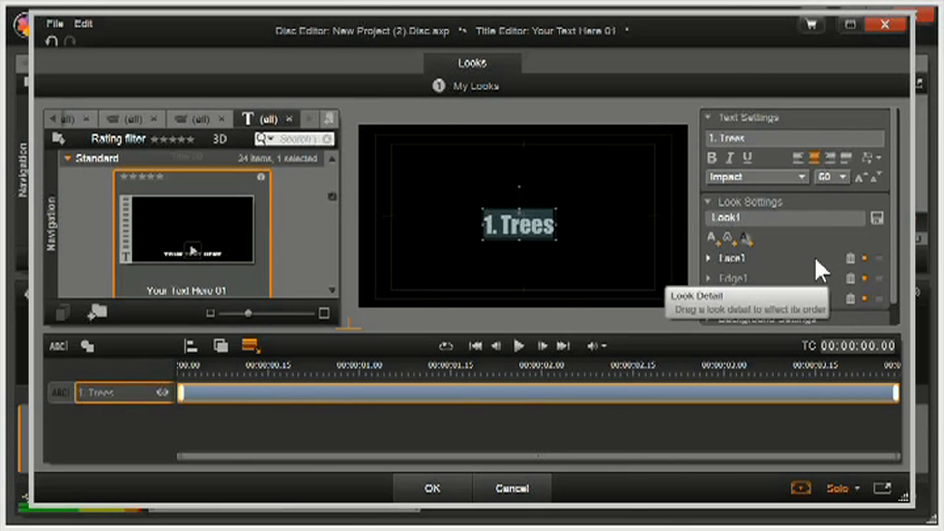
{"action": "left_click", "coordinate": [593, 202]}
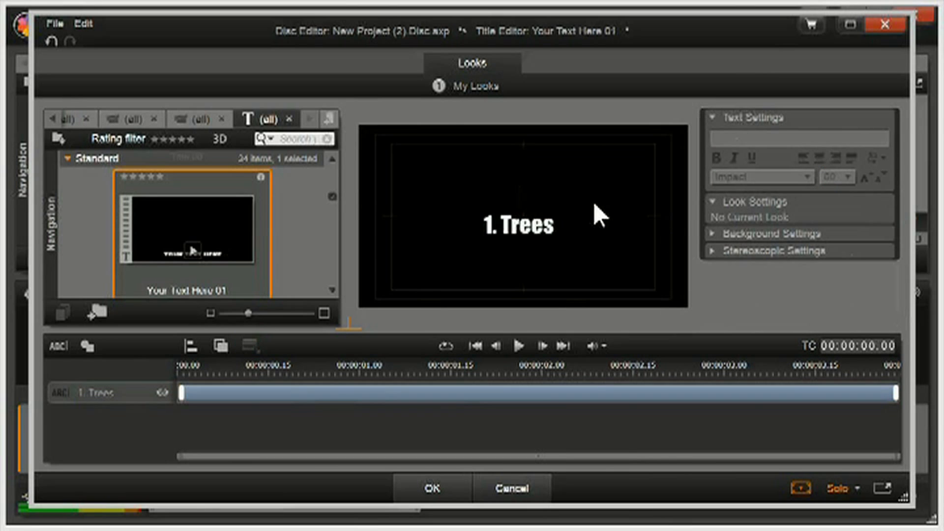
{"action": "left_click", "coordinate": [421, 490]}
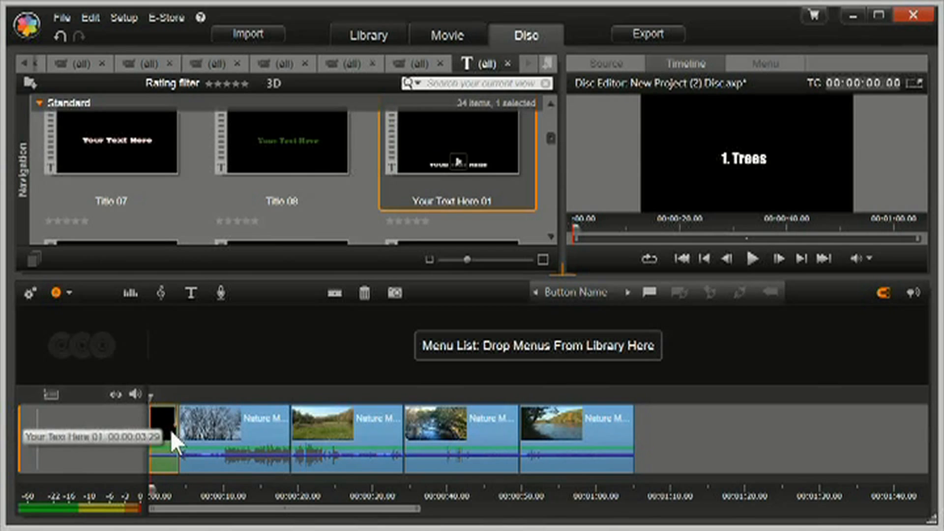
- Copy the "1. Trees" title on the timeline and paste it at the start of the green meadow clip
{"action": "right_click", "coordinate": [170, 430]}
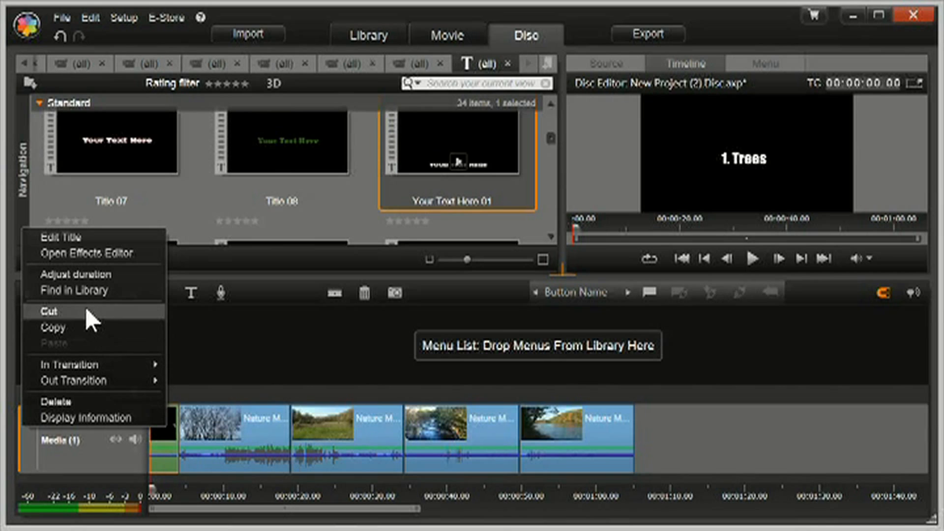
{"action": "left_click", "coordinate": [77, 328]}
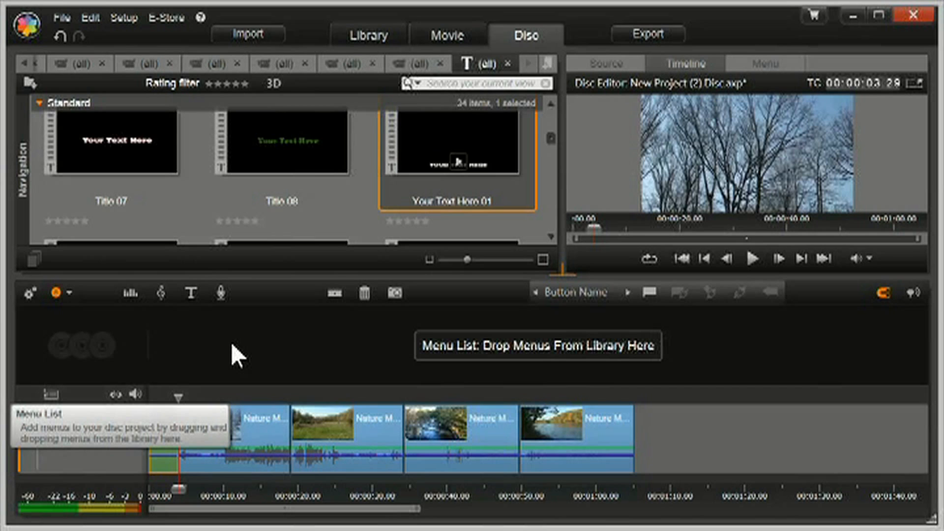
{"action": "left_click", "coordinate": [227, 361]}
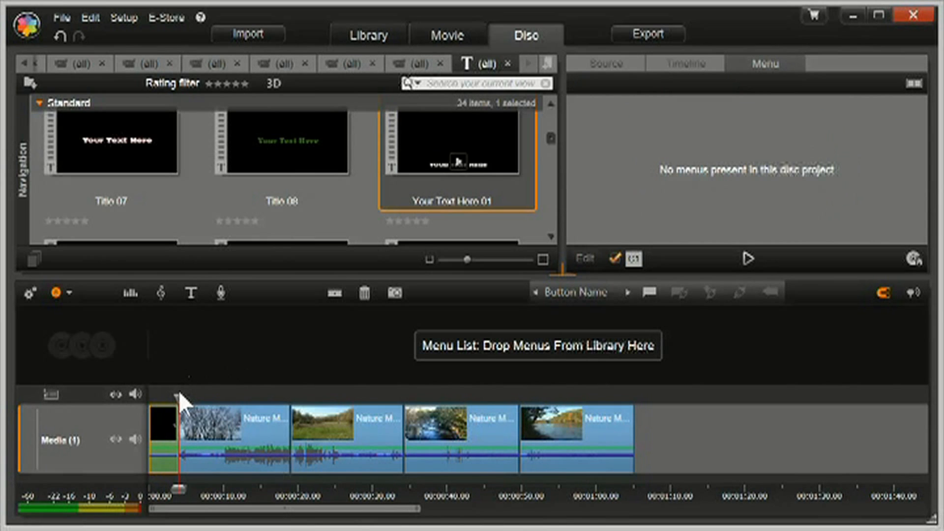
{"action": "left_click_drag", "start_coordinate": [174, 397], "coordinate": [166, 395]}
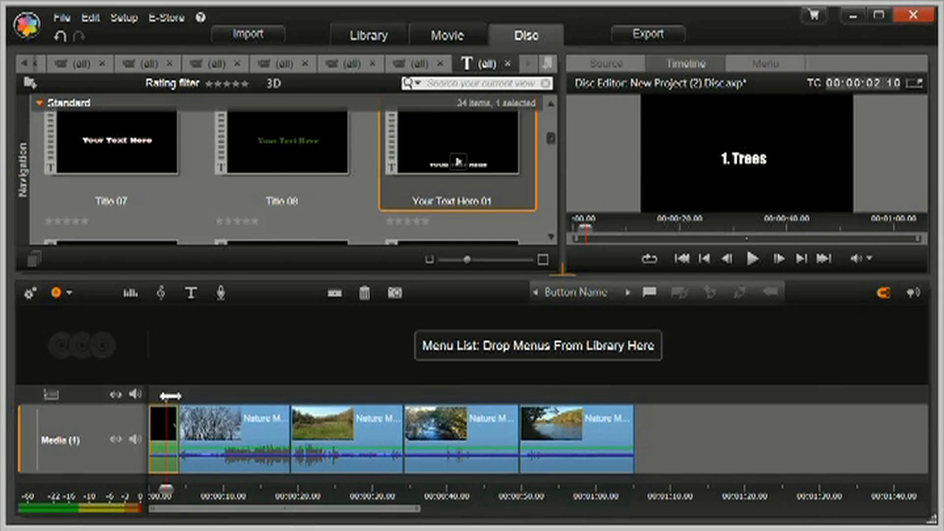
{"action": "left_click_drag", "start_coordinate": [171, 396], "coordinate": [178, 397]}
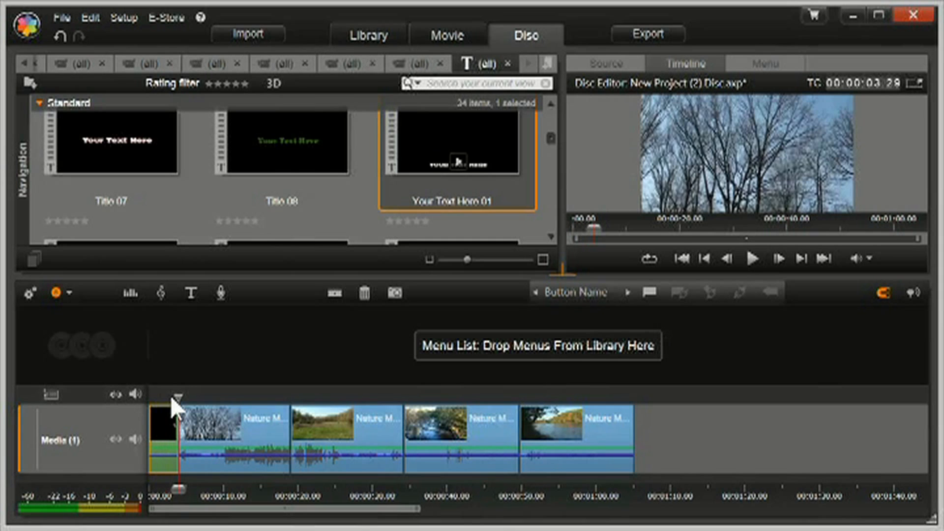
{"action": "key", "text": "ctrl+Right"}
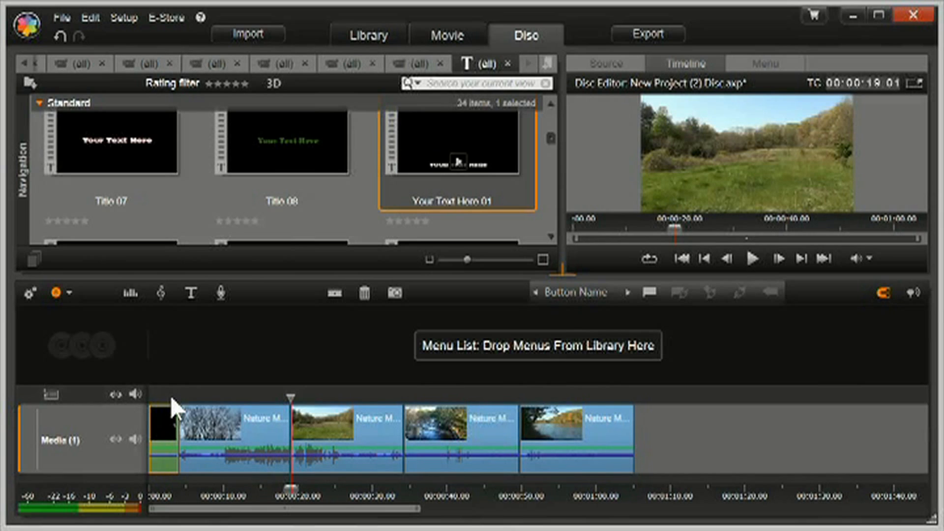
{"action": "key", "text": "ctrl+v"}
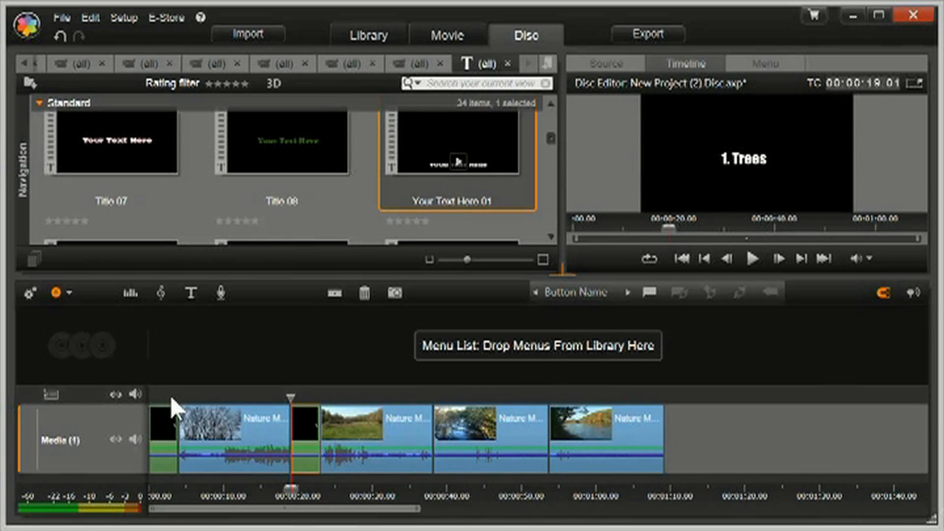
- Paste further copies of the title before the brook clip and before the lake clip
{"action": "key", "text": "ctrl+Right"}
{"action": "key", "text": "ctrl+Right"}
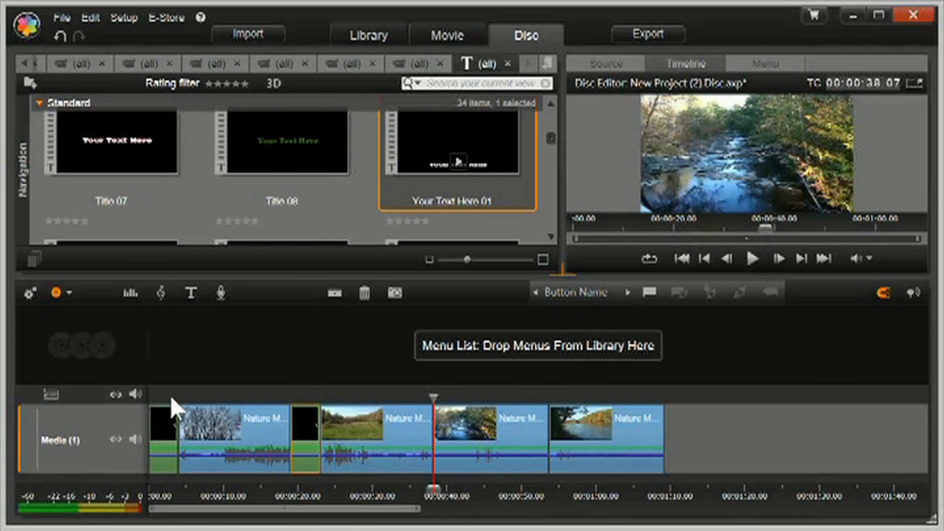
{"action": "key", "text": "ctrl+v"}
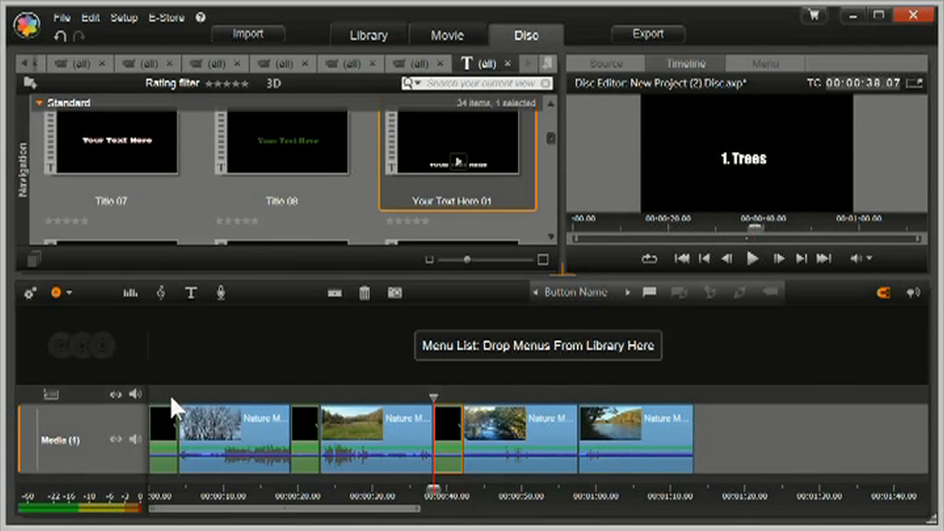
{"action": "key", "text": "ctrl+Right"}
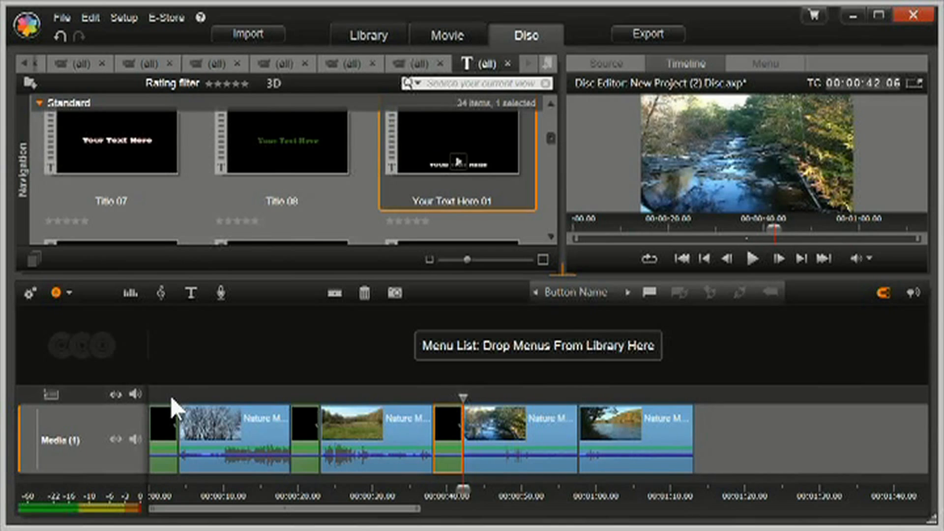
{"action": "key", "text": "ctrl+Right"}
{"action": "key", "text": "ctrl+v"}
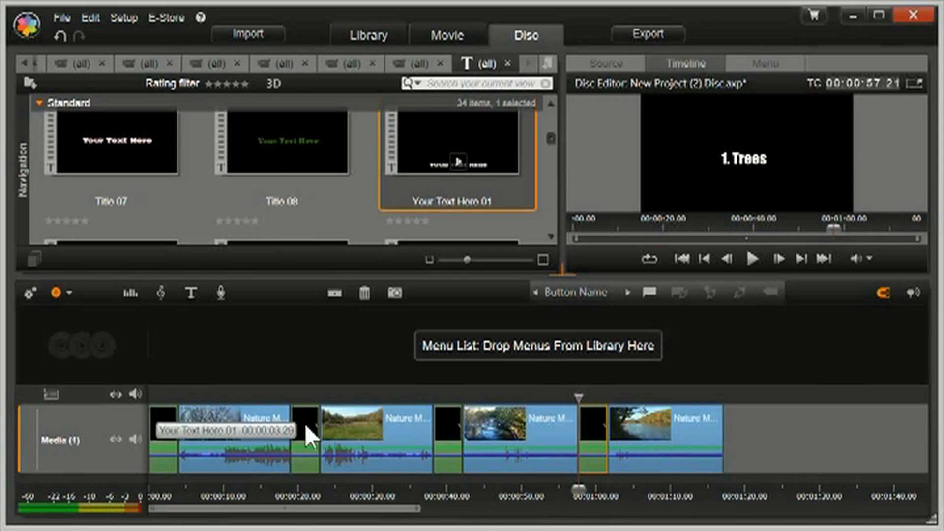
- Change the text of the title before the meadow clip to "2. Field" and apply the change
{"action": "left_click", "coordinate": [305, 424]}
{"action": "double_click", "coordinate": [305, 424]}
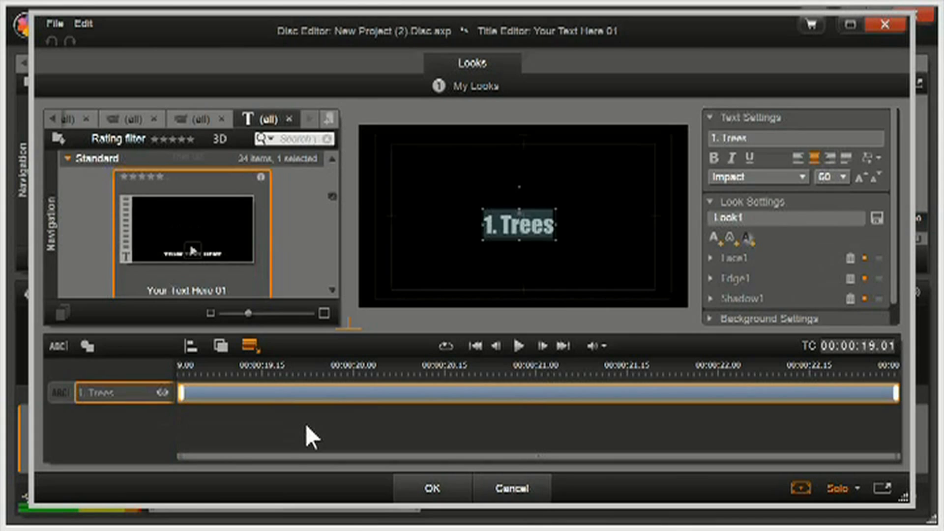
{"action": "type", "text": "2"}
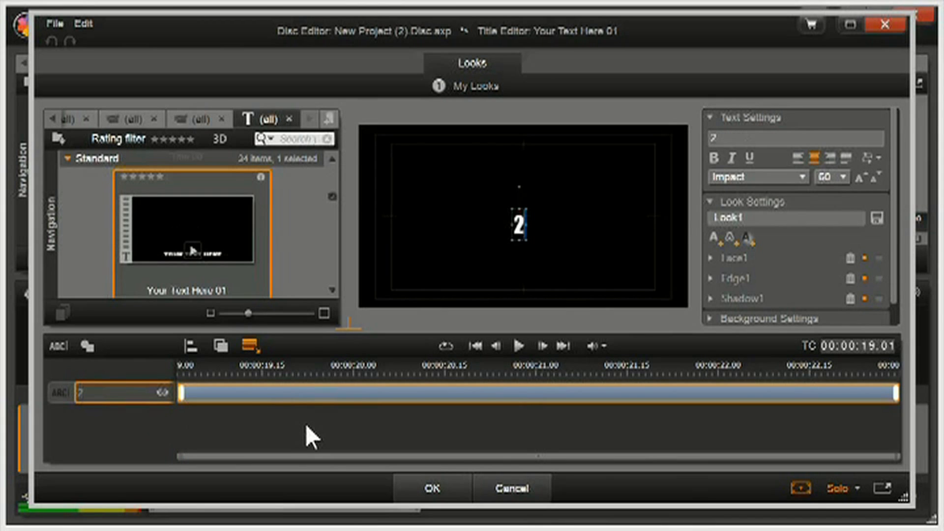
{"action": "type", "text": ". Fi"}
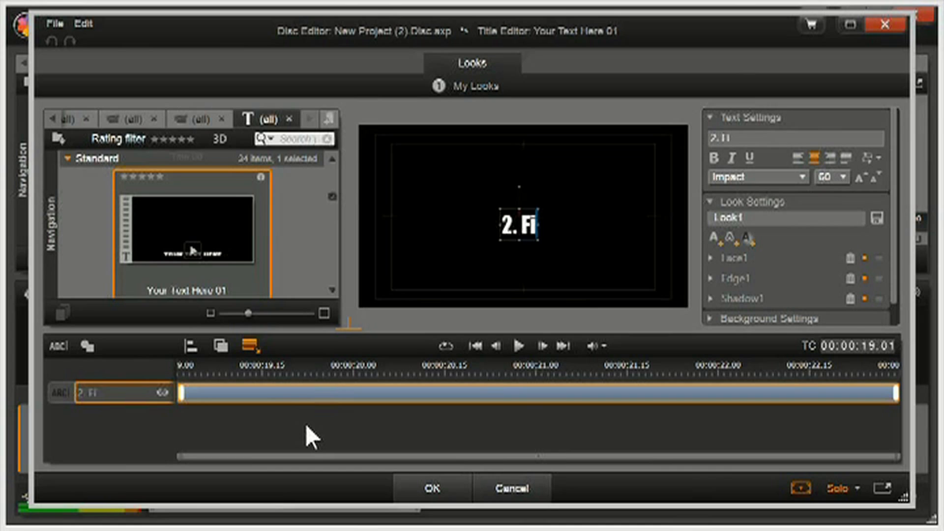
{"action": "type", "text": "eld"}
{"action": "left_click", "coordinate": [306, 423]}
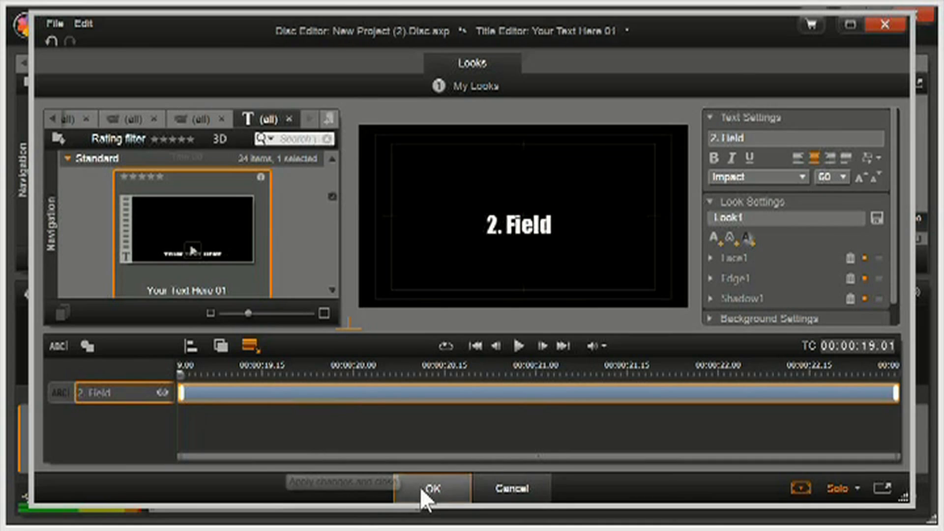
{"action": "left_click", "coordinate": [421, 488]}
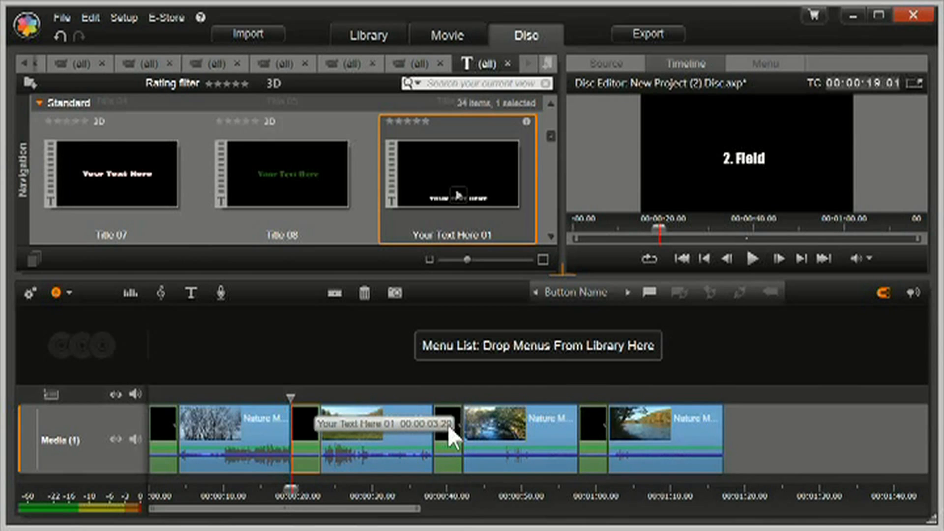
- Change the text of the title before the brook clip to "3. Brook" and apply the change
{"action": "left_click", "coordinate": [447, 426]}
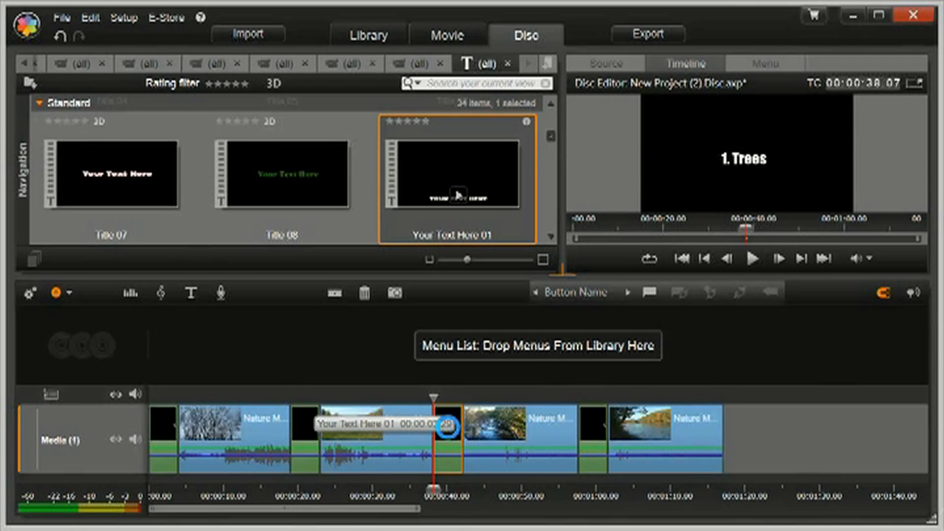
{"action": "double_click", "coordinate": [447, 426]}
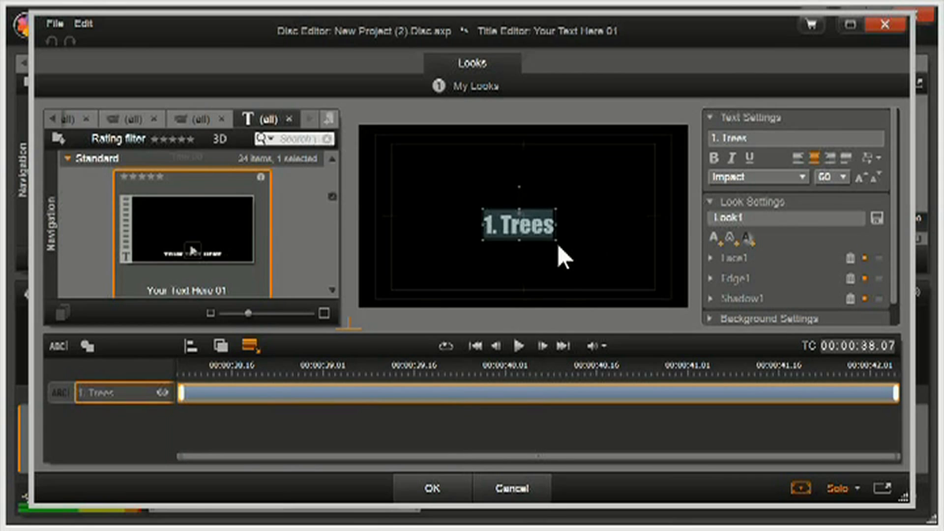
{"action": "type", "text": "3."}
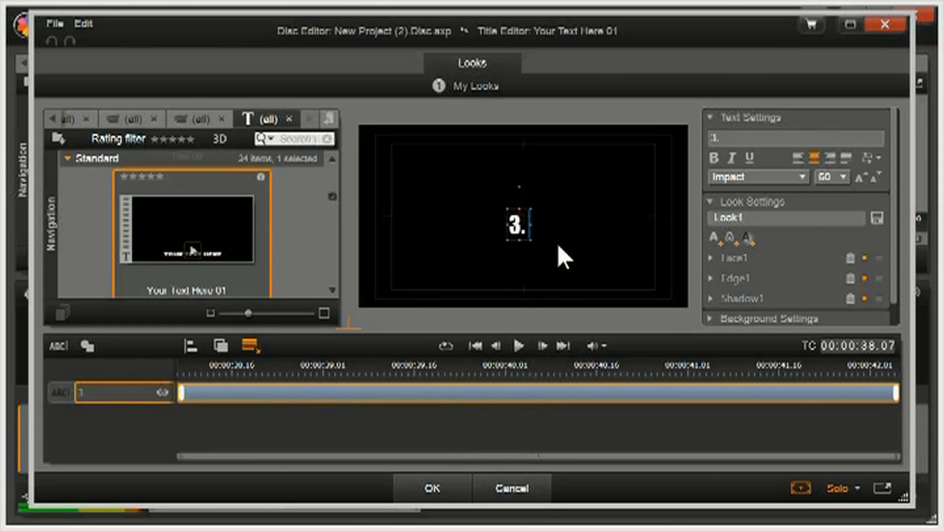
{"action": "type", "text": " Brook"}
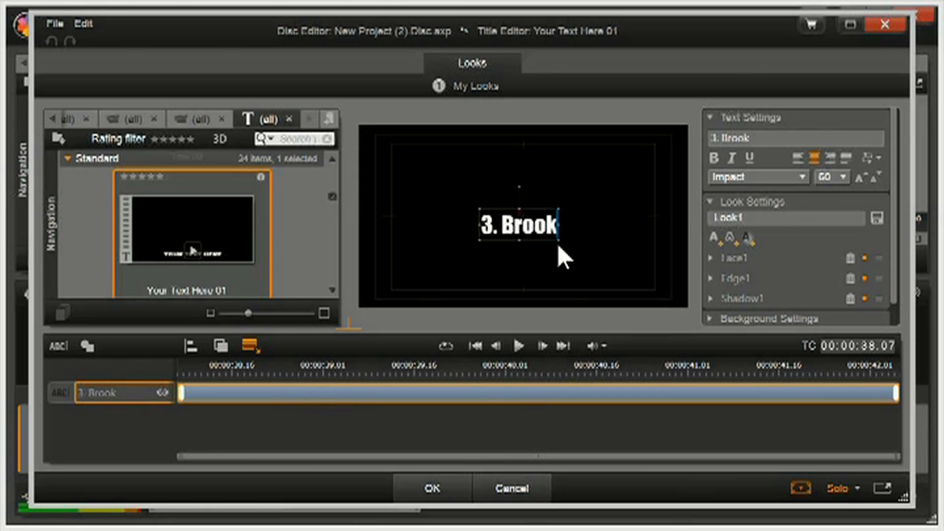
{"action": "left_click", "coordinate": [436, 488]}
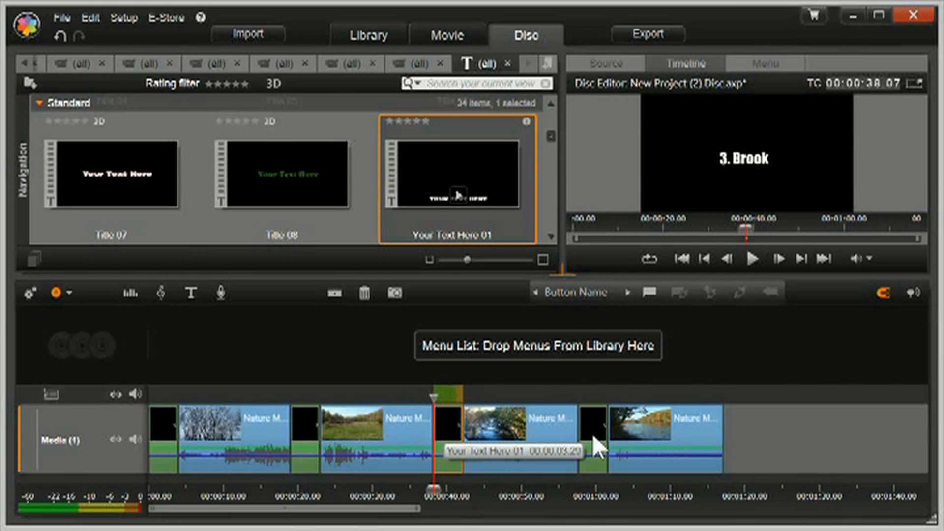
- Change the text of the title before the lake clip to "4. River"
{"action": "left_click", "coordinate": [592, 434]}
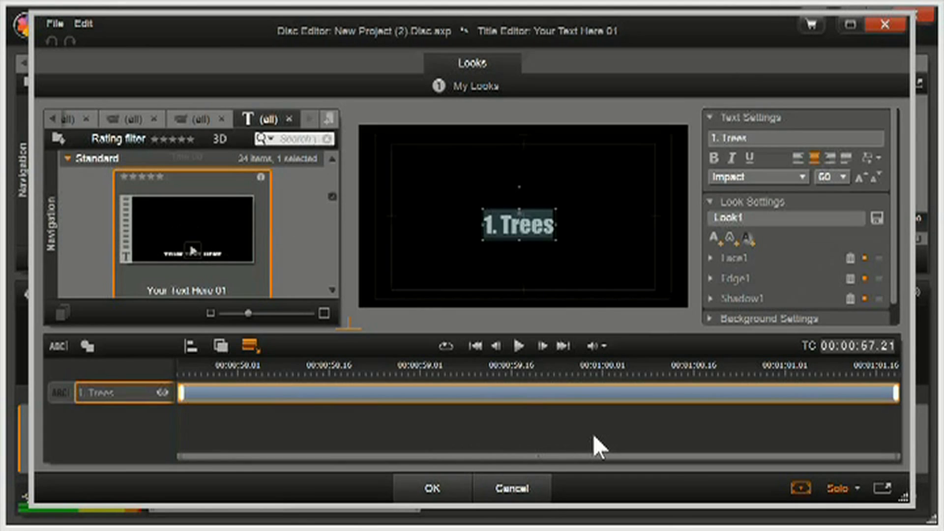
{"action": "type", "text": "4."}
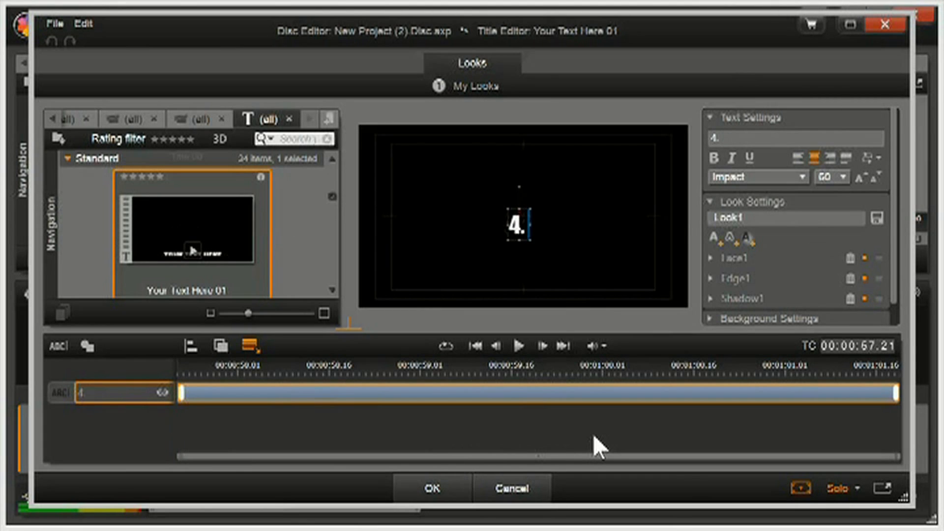
{"action": "type", "text": " River"}
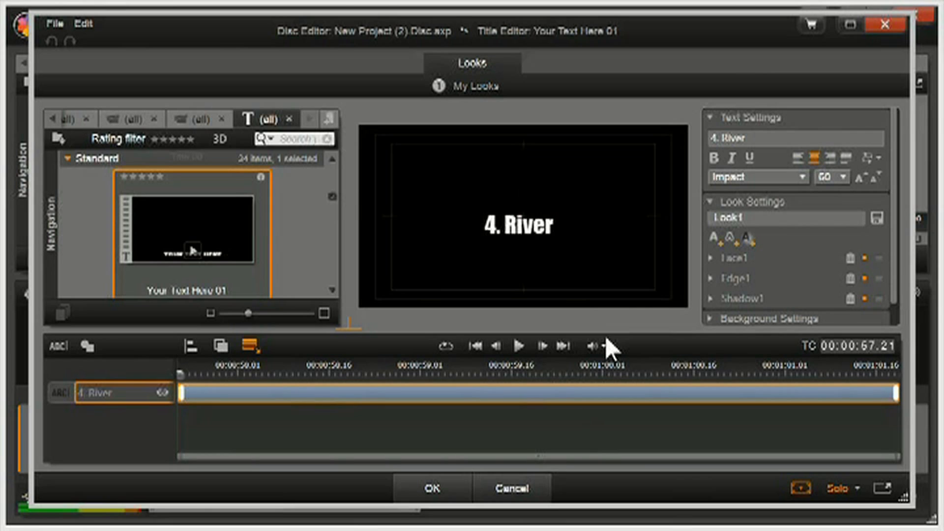
{"action": "left_click", "coordinate": [526, 257]}
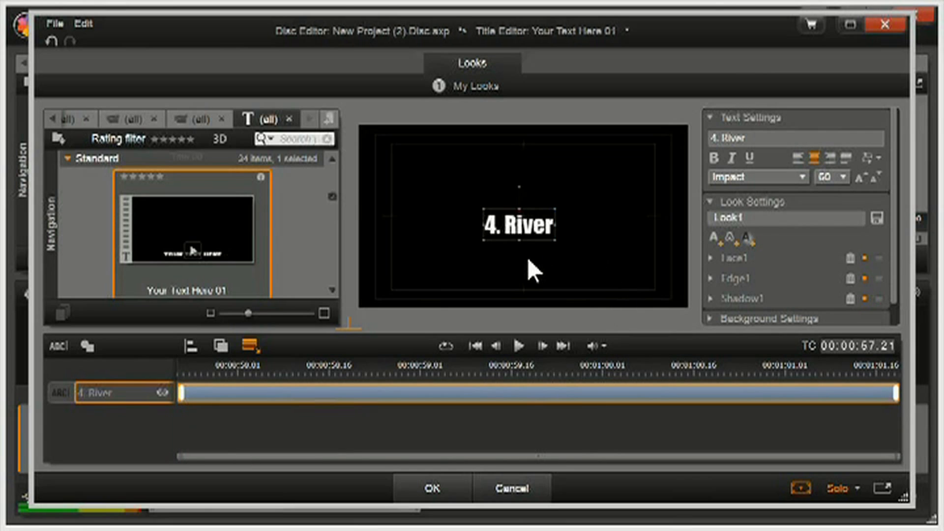
- Select the "4. River" text and open the fill color of its Face1 look detail
{"action": "left_click", "coordinate": [522, 227]}
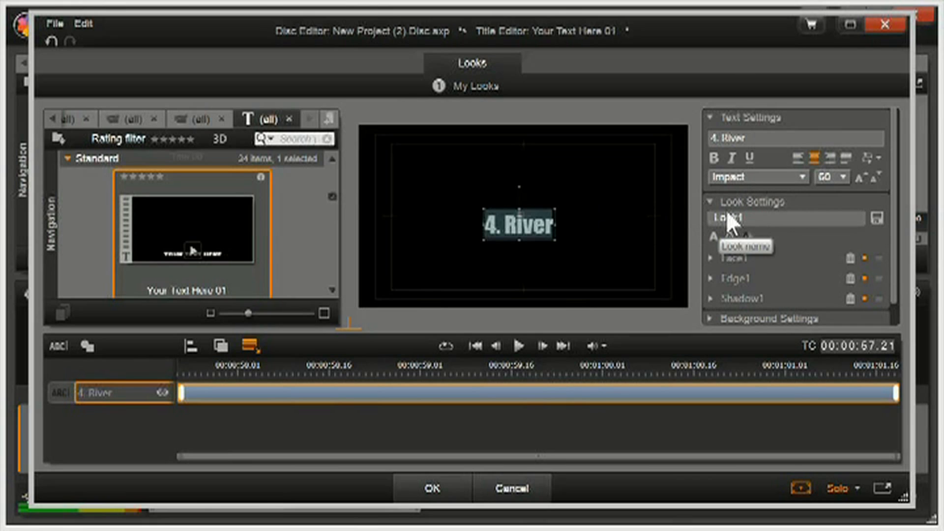
{"action": "left_click", "coordinate": [708, 257]}
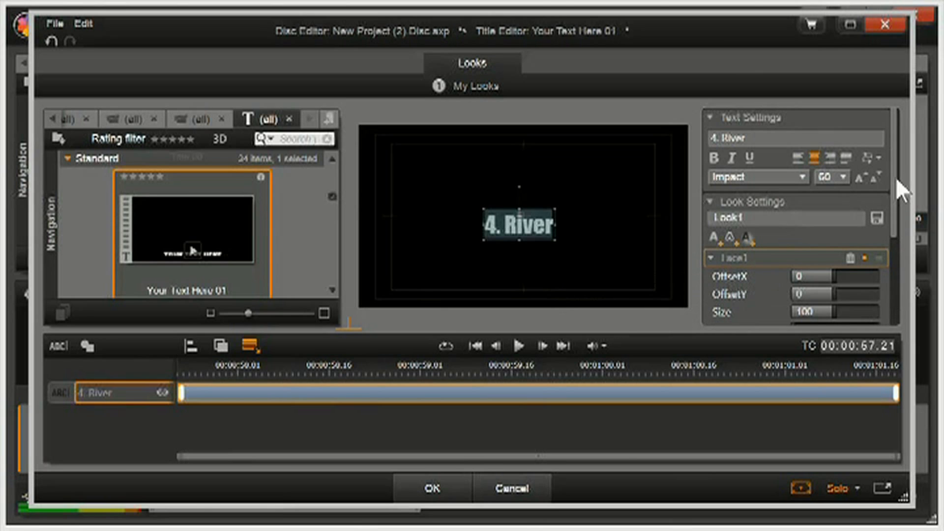
{"action": "left_click_drag", "start_coordinate": [892, 170], "coordinate": [893, 214]}
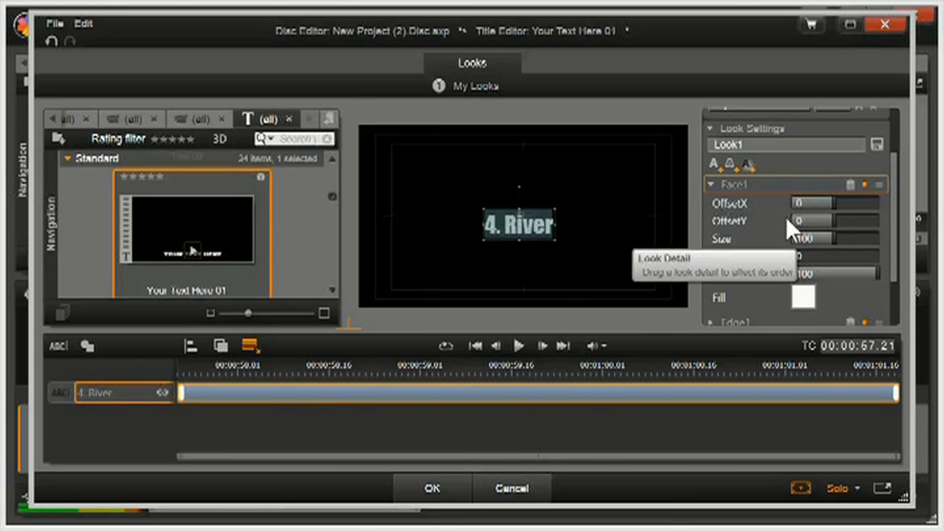
{"action": "left_click", "coordinate": [803, 298]}
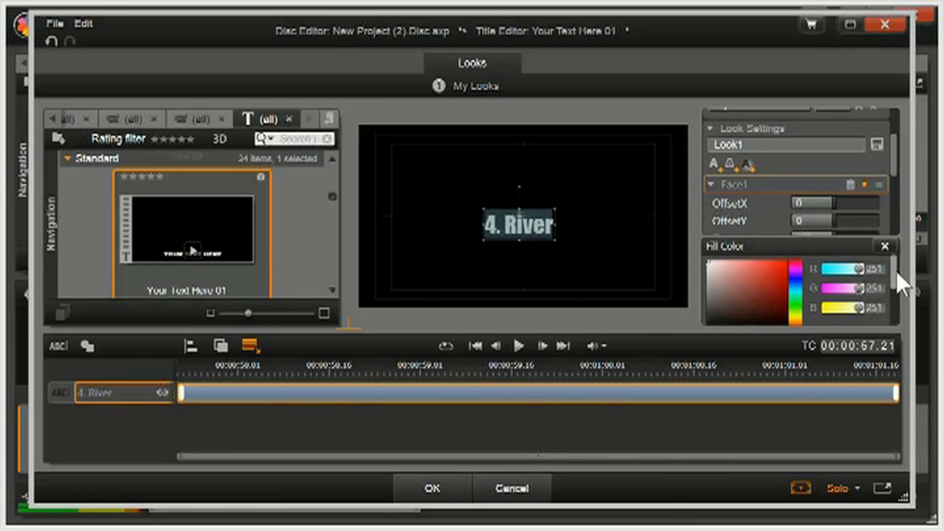
- Try a blue and an orange hue for the Face1 fill color
{"action": "left_click", "coordinate": [794, 280]}
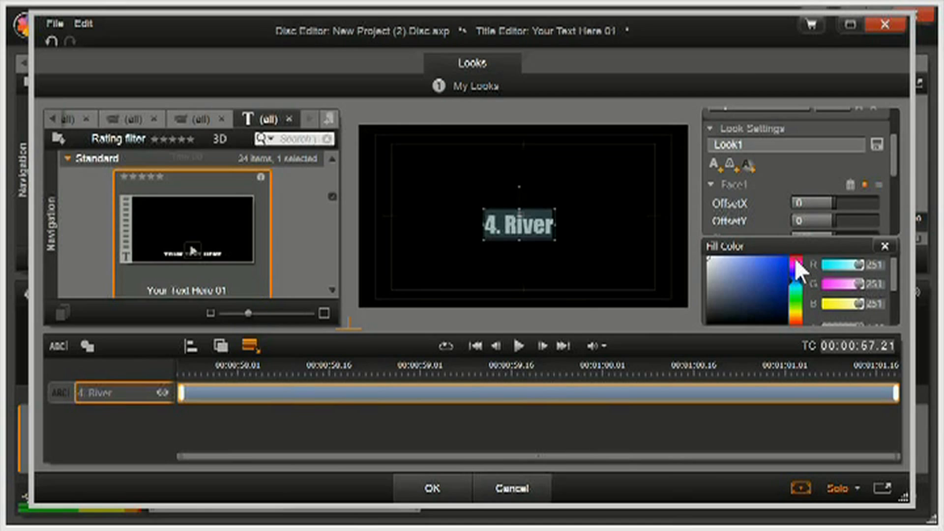
{"action": "left_click_drag", "start_coordinate": [895, 272], "coordinate": [895, 285]}
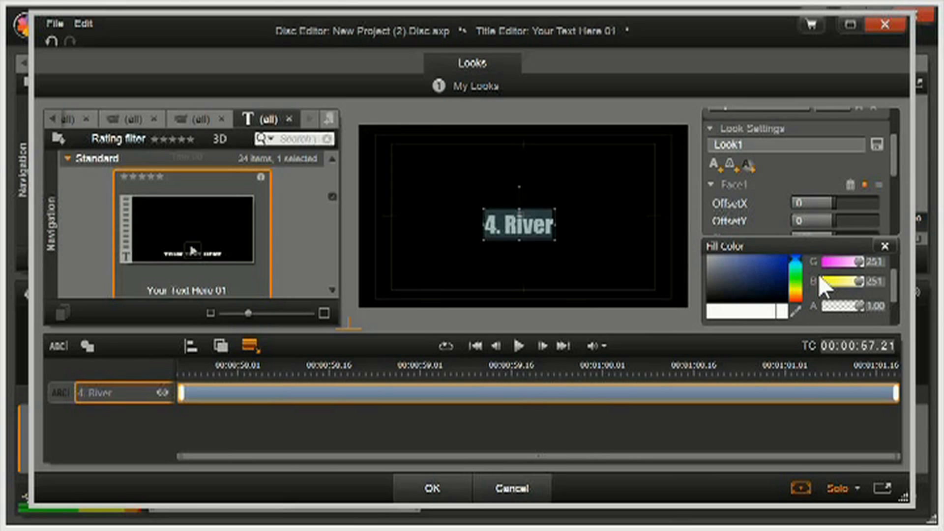
{"action": "left_click", "coordinate": [793, 298]}
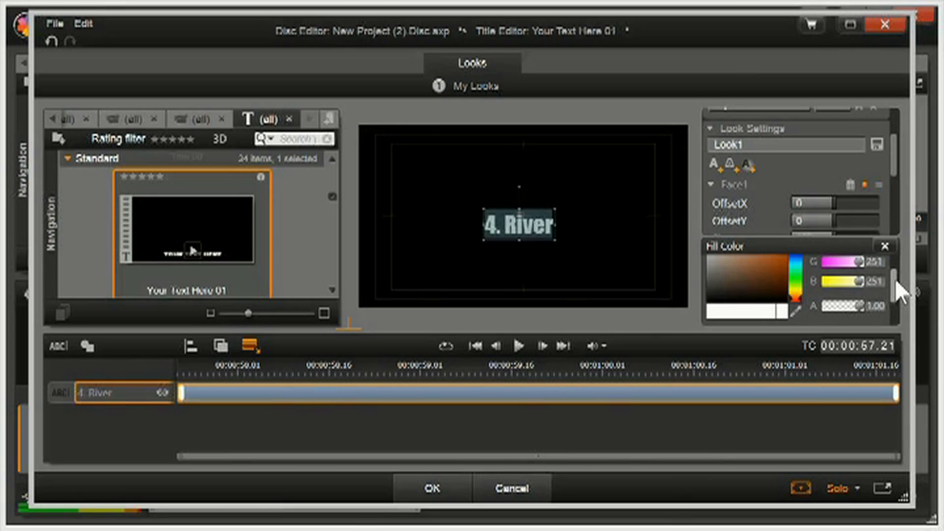
{"action": "left_click_drag", "start_coordinate": [895, 278], "coordinate": [892, 255]}
- Set the Face1 fill of the "4. River" text to a solid bright red and apply the title changes to the disc timeline
{"action": "left_click", "coordinate": [795, 260]}
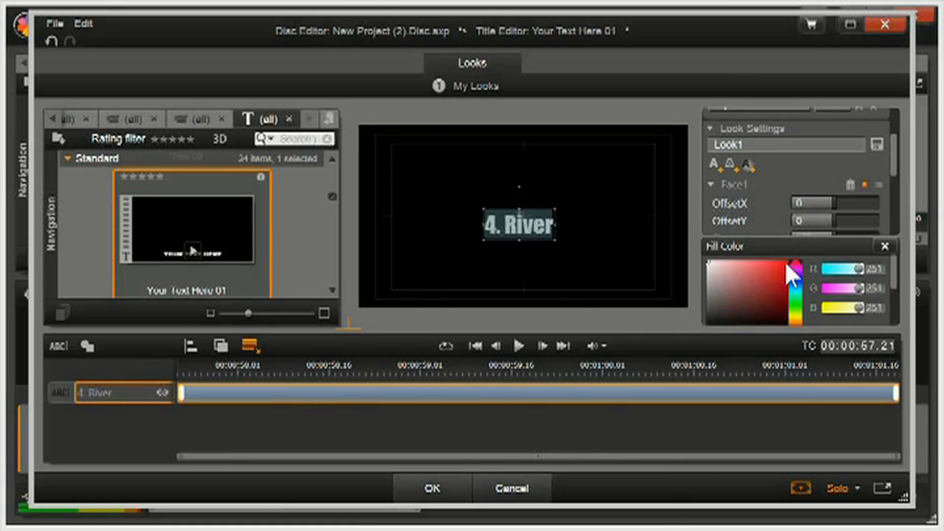
{"action": "left_click", "coordinate": [785, 261]}
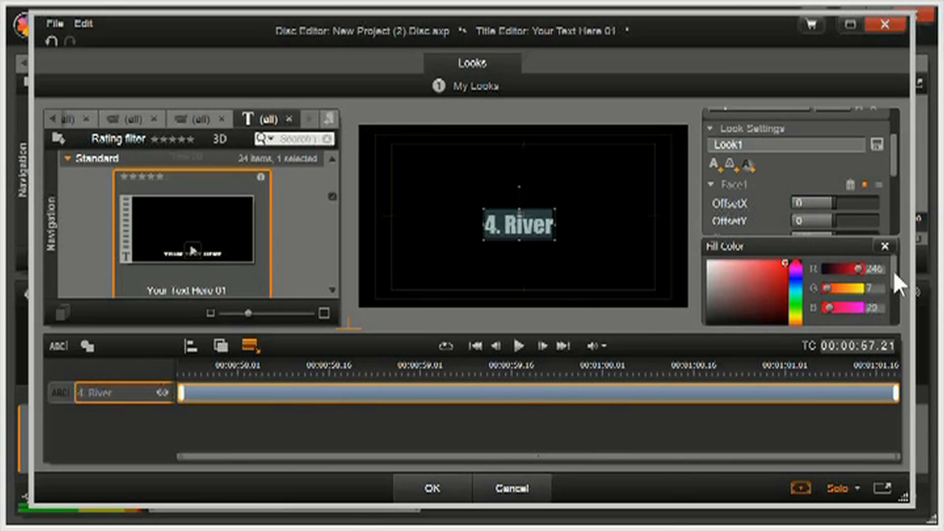
{"action": "left_click_drag", "start_coordinate": [895, 272], "coordinate": [893, 287]}
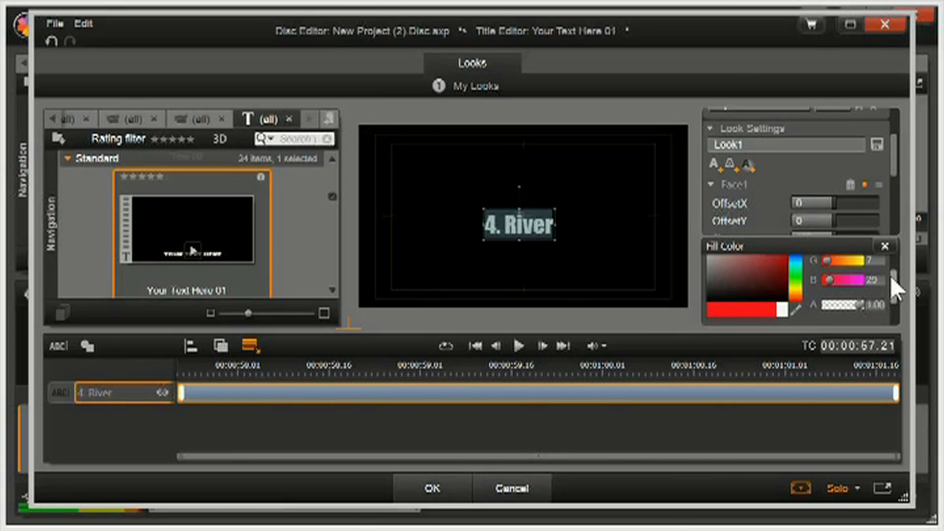
{"action": "scroll", "coordinate": [895, 288], "scroll_direction": "down", "scroll_amount": 3}
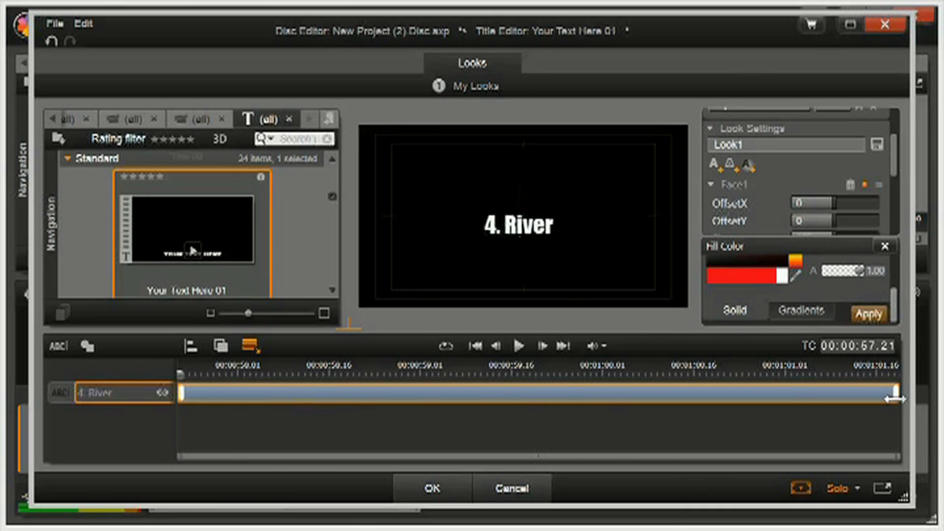
{"action": "left_click", "coordinate": [869, 313]}
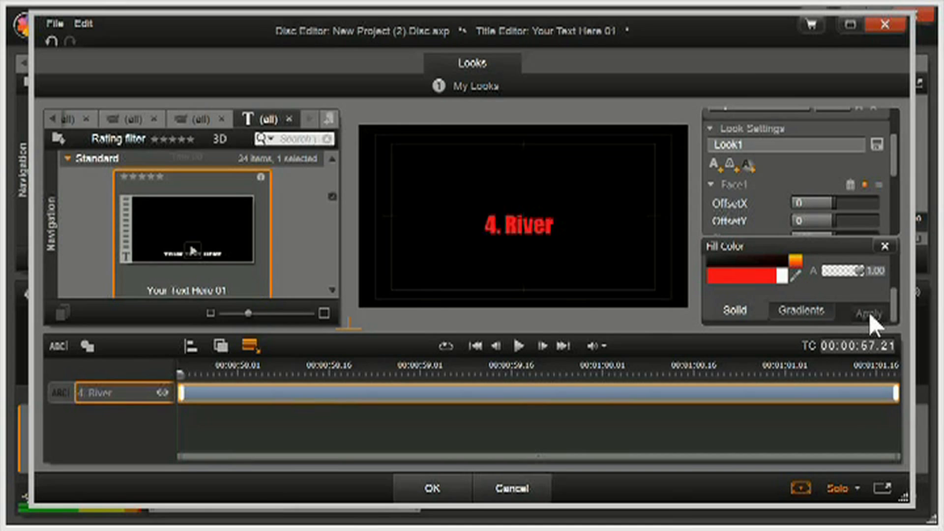
{"action": "left_click", "coordinate": [436, 489]}
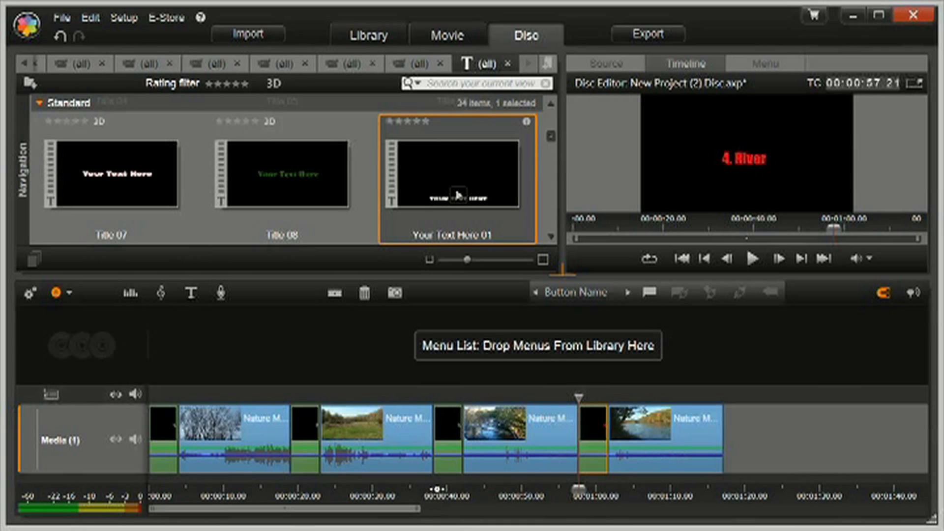
- Show the Disc Menus collection in the library, select the Blank_Main16x9 menu and return to the disc project
{"action": "left_click", "coordinate": [370, 34]}
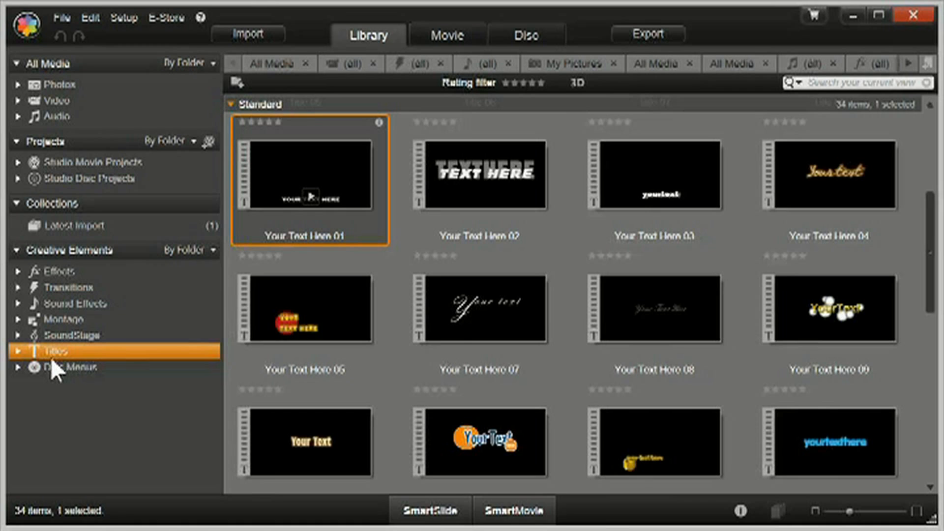
{"action": "left_click", "coordinate": [35, 367]}
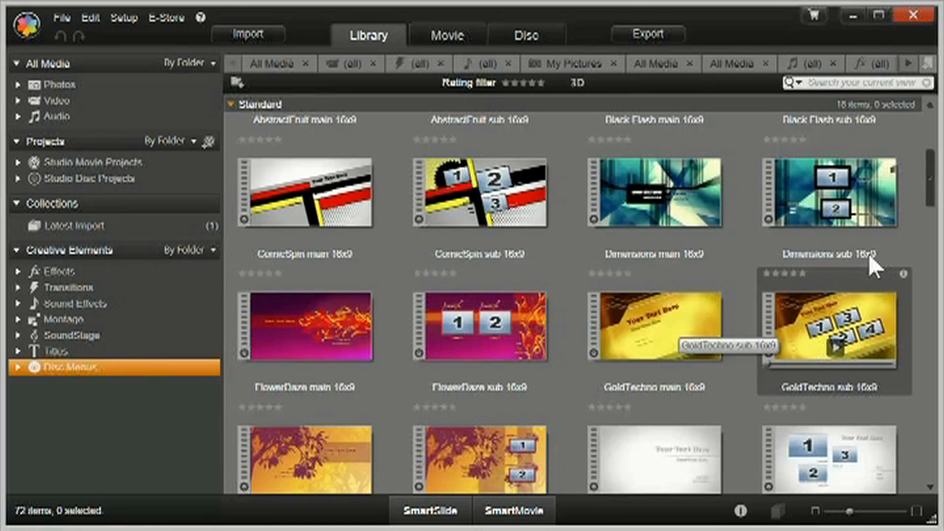
{"action": "scroll", "coordinate": [934, 180], "scroll_direction": "up", "scroll_amount": 1}
{"action": "left_click_drag", "start_coordinate": [934, 180], "coordinate": [933, 130]}
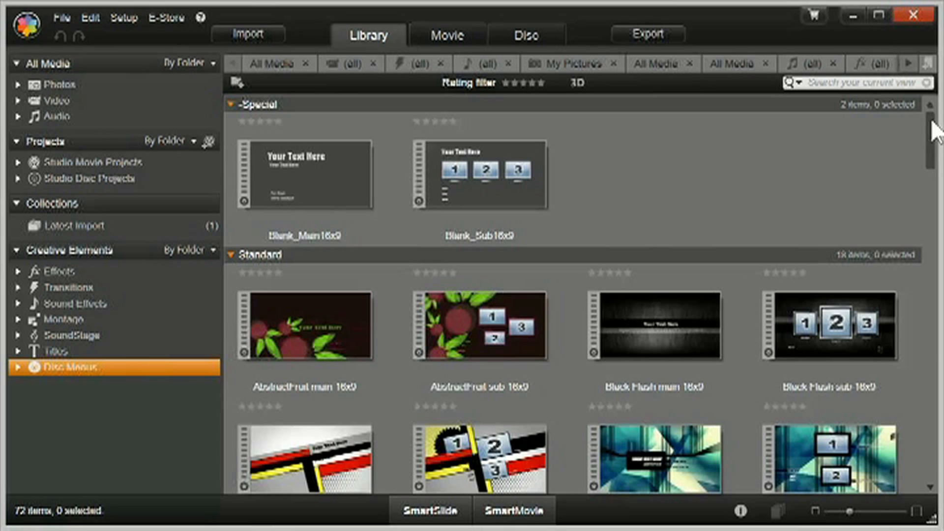
{"action": "left_click", "coordinate": [321, 172]}
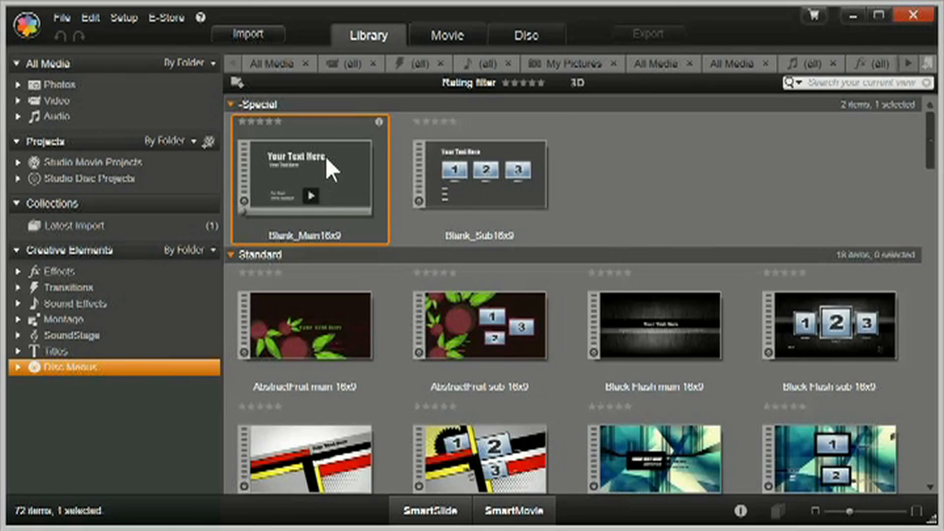
{"action": "left_click", "coordinate": [532, 40]}
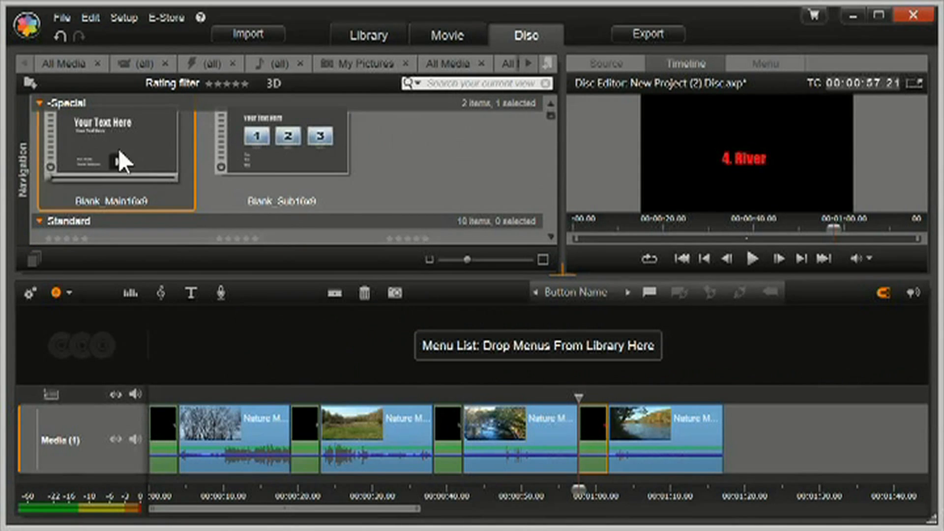
- Try to put two Blank_Main16x9 menus in the disc's menu list, and delete the menu again
{"action": "left_click_drag", "start_coordinate": [110, 140], "coordinate": [191, 308]}
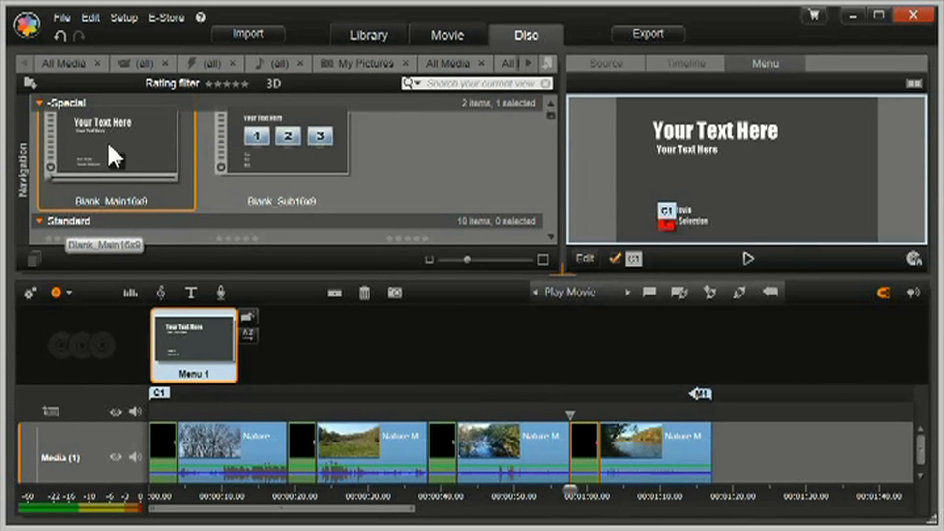
{"action": "left_click_drag", "start_coordinate": [108, 141], "coordinate": [249, 328]}
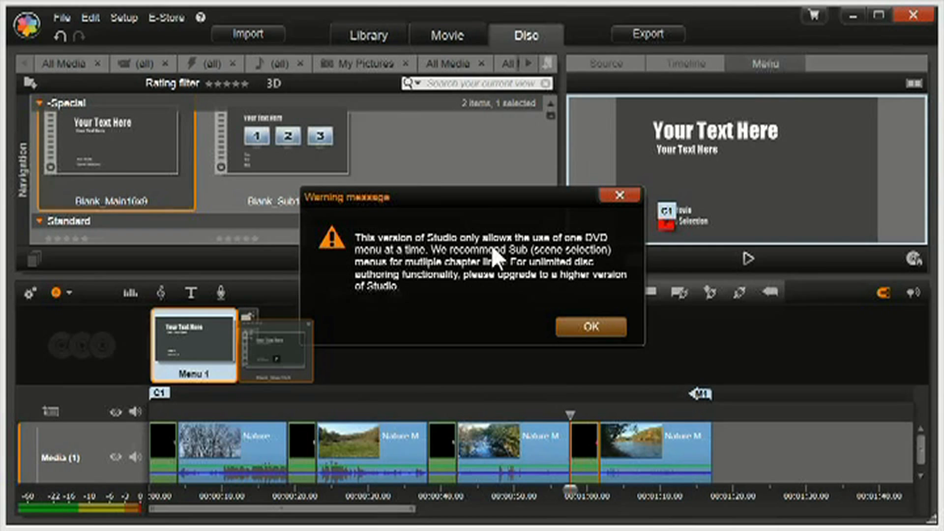
{"action": "left_click", "coordinate": [591, 327]}
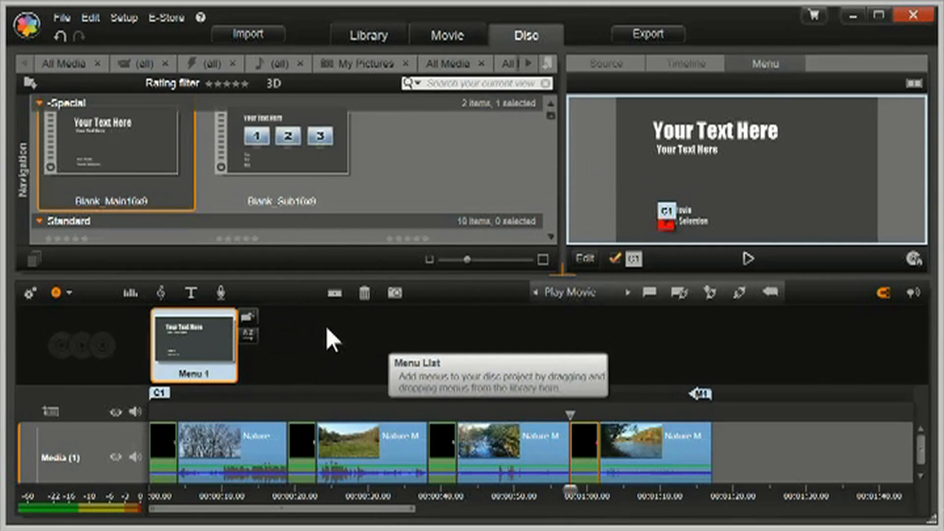
{"action": "key", "text": "Delete"}
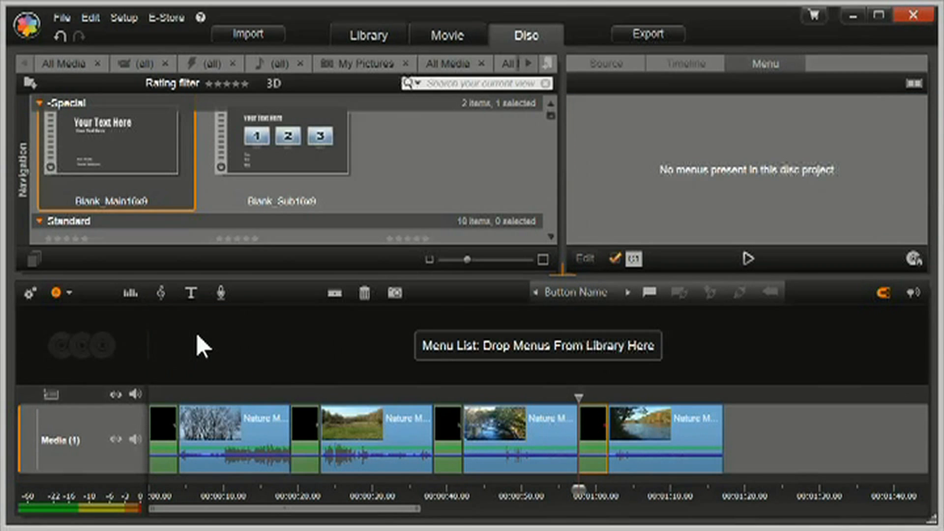
- Add the Blank_Sub16x9 menu to the disc and link its second chapter button to the title before the meadow clip
{"action": "left_click", "coordinate": [270, 131]}
{"action": "mouse_move", "coordinate": [268, 128]}
{"action": "left_mouse_down"}
{"action": "mouse_move", "coordinate": [175, 338]}
{"action": "mouse_move", "coordinate": [163, 332]}
{"action": "left_mouse_up"}
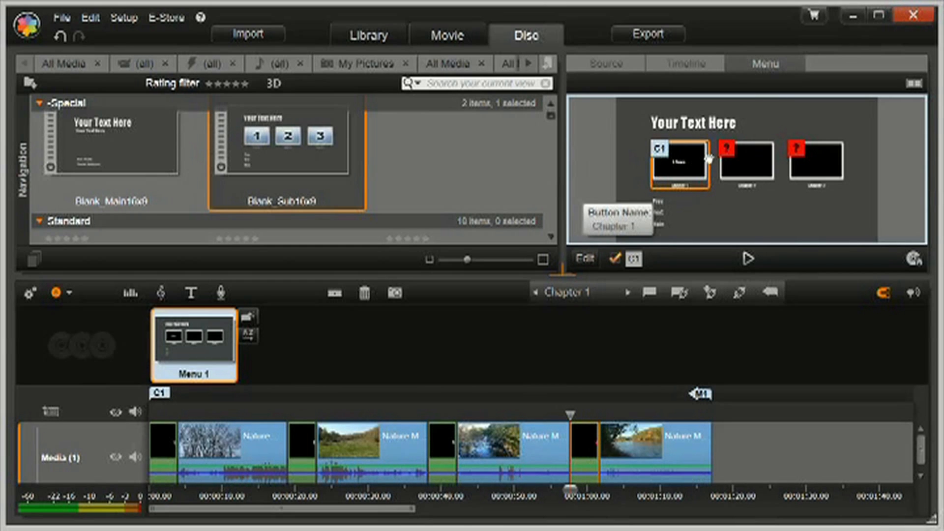
{"action": "mouse_move", "coordinate": [727, 147]}
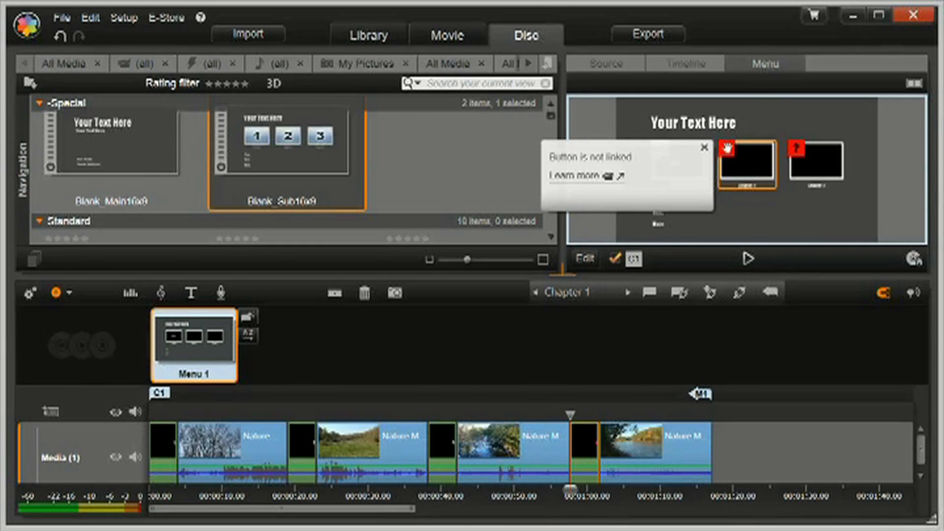
{"action": "mouse_move", "coordinate": [633, 258]}
{"action": "left_mouse_down"}
{"action": "mouse_move", "coordinate": [617, 249]}
{"action": "mouse_move", "coordinate": [302, 402]}
{"action": "mouse_move", "coordinate": [285, 417]}
{"action": "mouse_move", "coordinate": [284, 439]}
{"action": "left_mouse_up"}
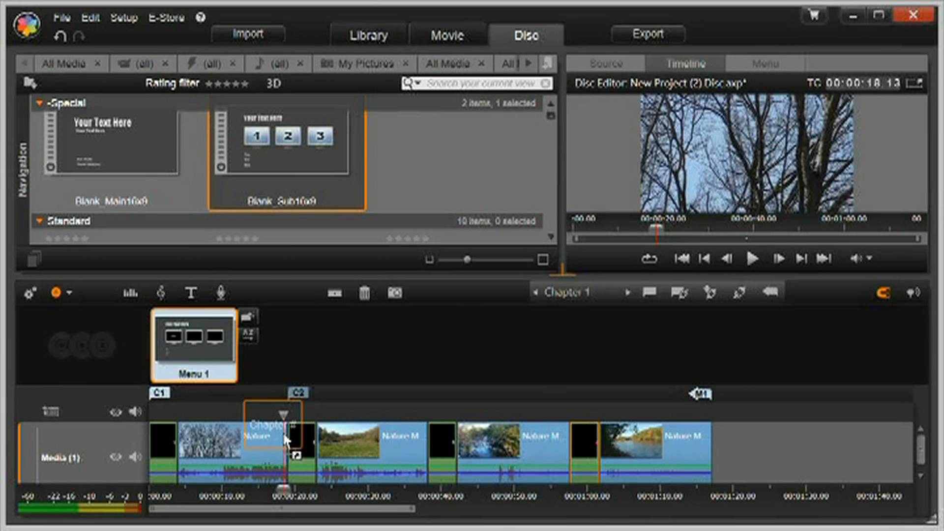
{"action": "left_click_drag", "start_coordinate": [285, 439], "coordinate": [285, 440]}
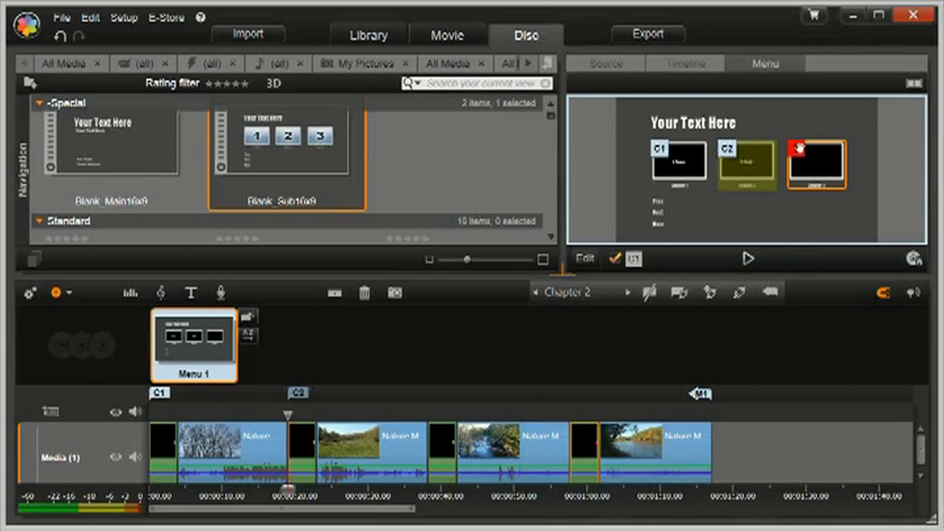
- Link the menu's third chapter button to the title before the third nature clip and open the menu for editing
{"action": "mouse_move", "coordinate": [796, 147]}
{"action": "left_mouse_down"}
{"action": "mouse_move", "coordinate": [756, 199]}
{"action": "mouse_move", "coordinate": [476, 384]}
{"action": "mouse_move", "coordinate": [425, 400]}
{"action": "left_mouse_up"}
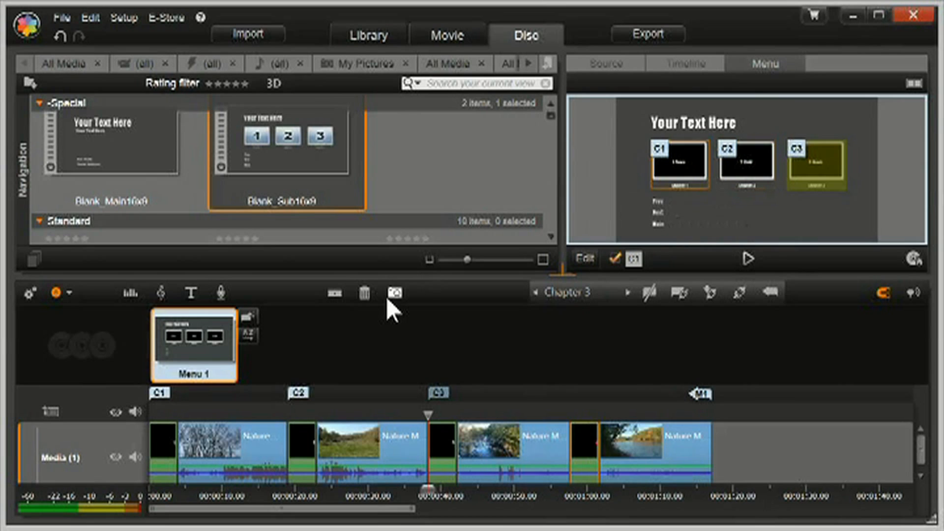
{"action": "left_click", "coordinate": [199, 340]}
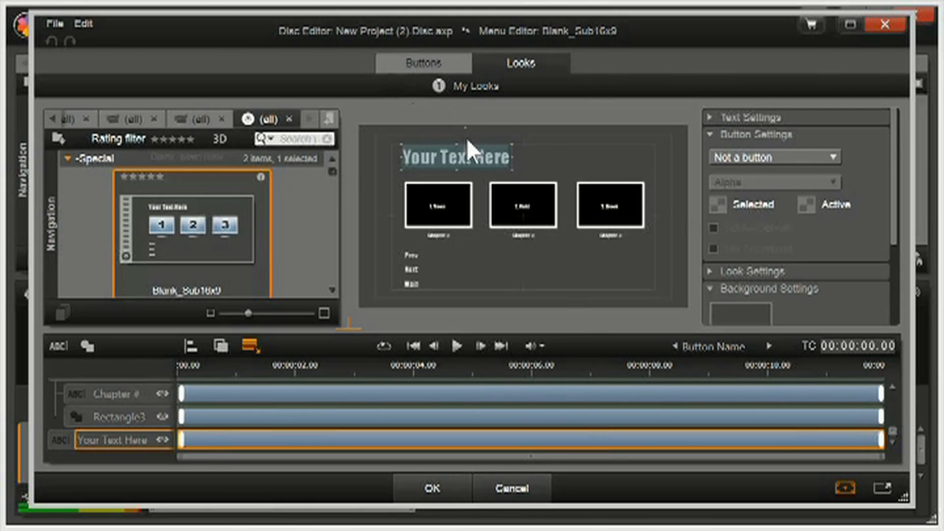
- Add the first thumbnail button design to the menu and place it below the second chapter button
{"action": "left_click", "coordinate": [426, 63]}
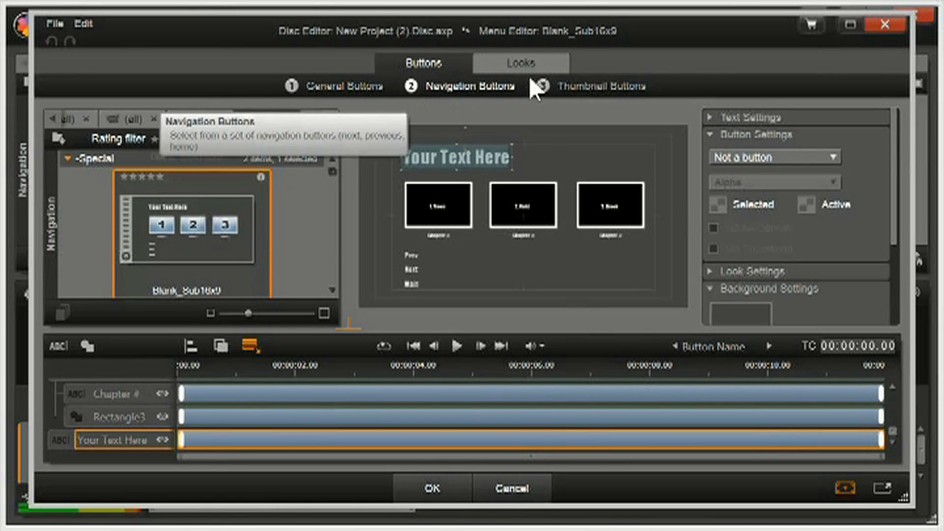
{"action": "left_click", "coordinate": [577, 89]}
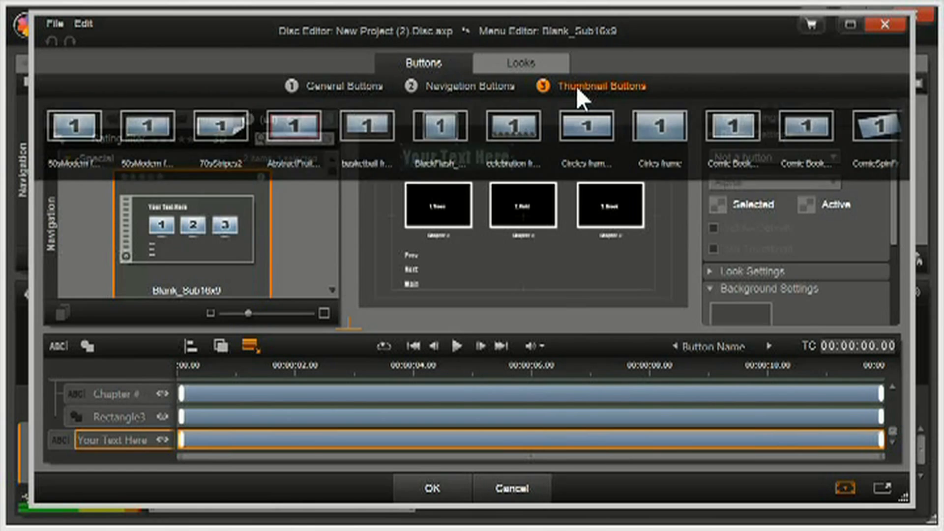
{"action": "left_click", "coordinate": [77, 142]}
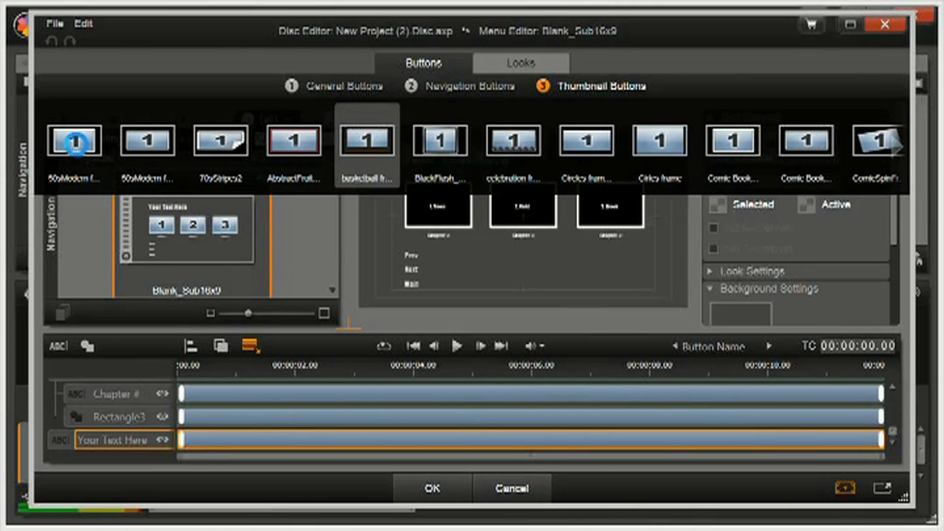
{"action": "double_click", "coordinate": [76, 143]}
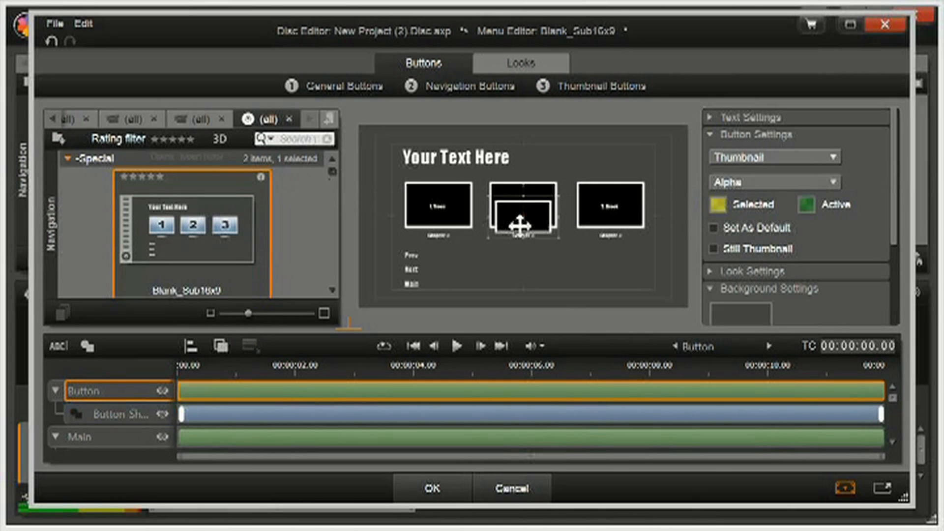
{"action": "left_click_drag", "start_coordinate": [522, 215], "coordinate": [522, 262]}
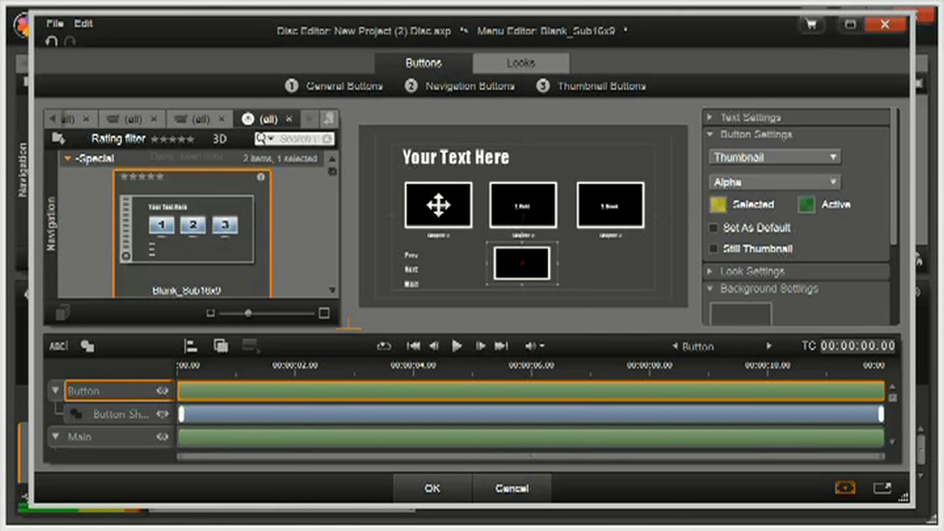
- Delete the three chapter thumbnail buttons and the added thumbnail button from the menu
{"action": "left_click", "coordinate": [438, 204]}
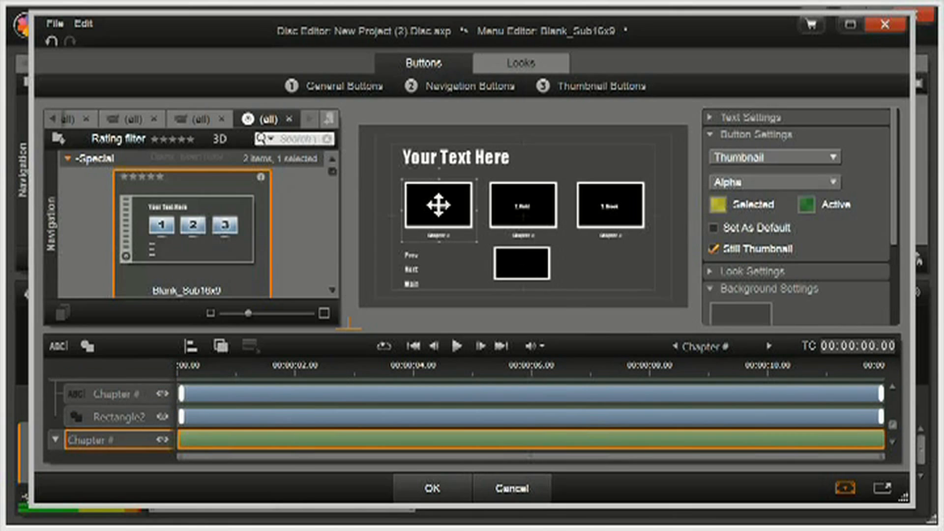
{"action": "left_click_drag", "start_coordinate": [438, 205], "coordinate": [522, 204]}
{"action": "key", "text": "Delete"}
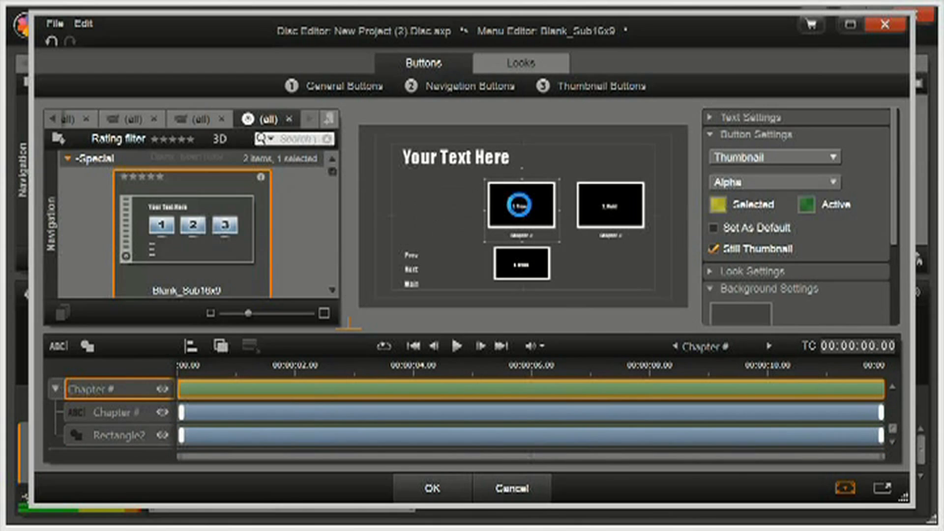
{"action": "left_click", "coordinate": [596, 203]}
{"action": "key", "text": "Delete"}
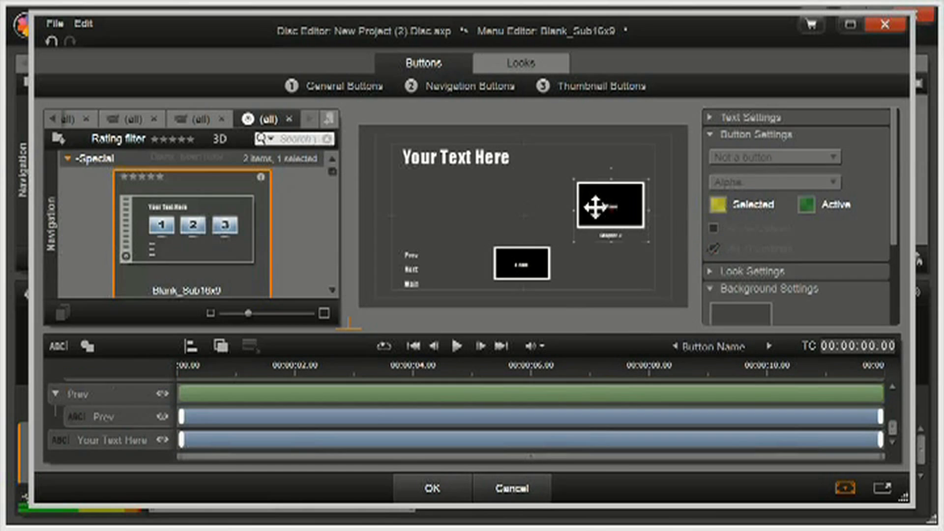
{"action": "left_click", "coordinate": [526, 264]}
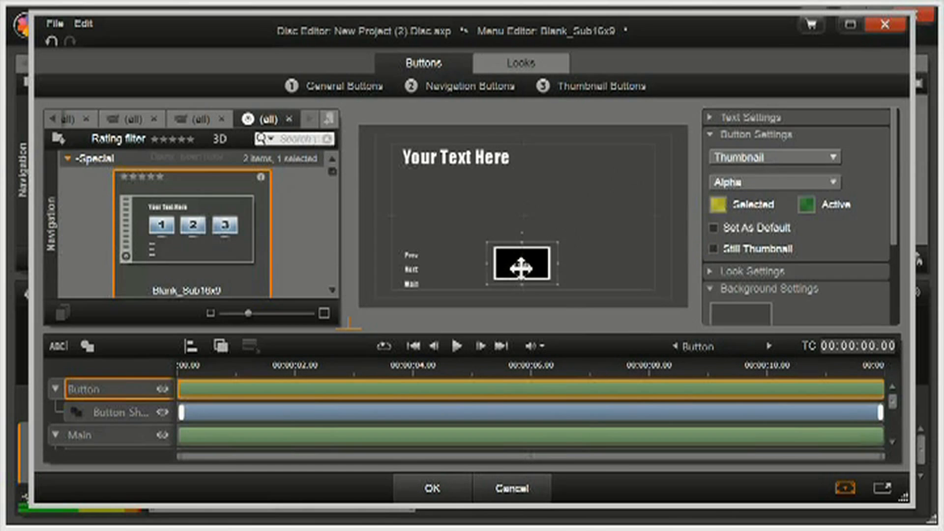
{"action": "key", "text": "Delete"}
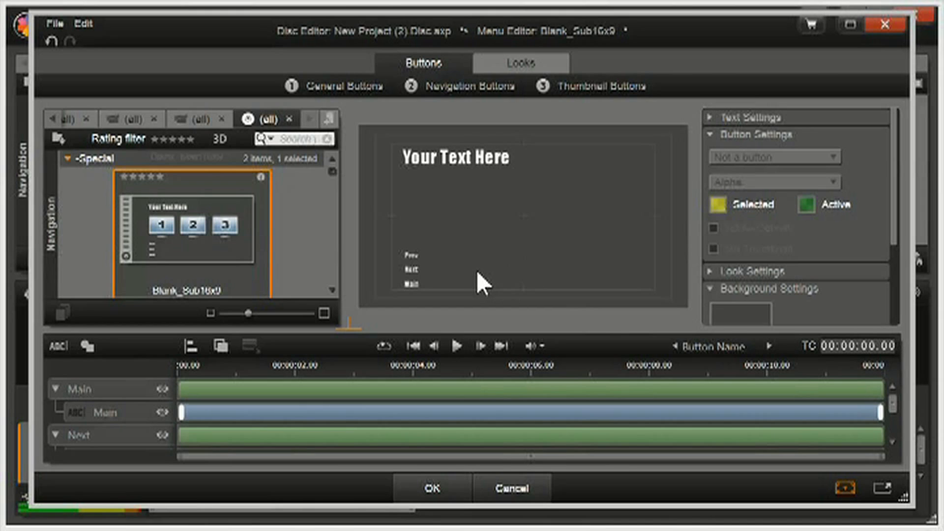
- Delete the Prev, Next and Main navigation buttons from the menu
{"action": "left_click", "coordinate": [405, 261]}
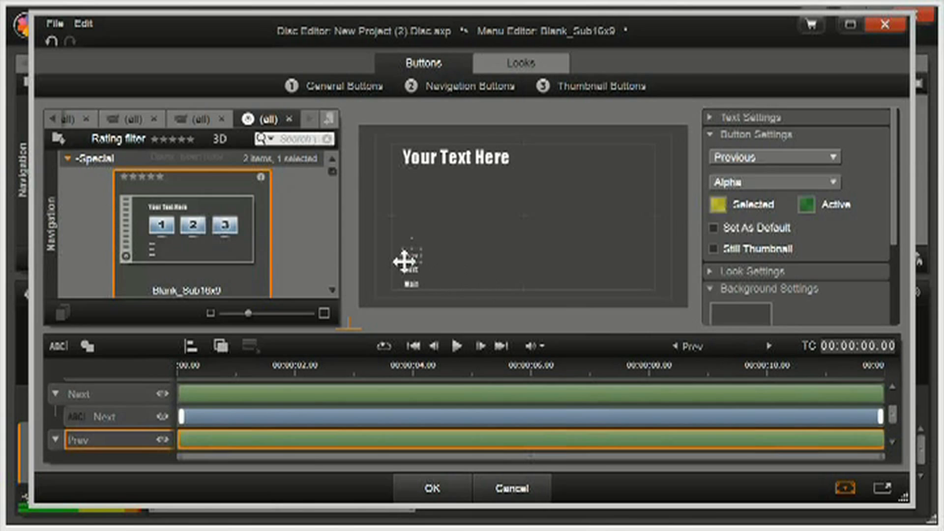
{"action": "key", "text": "Delete"}
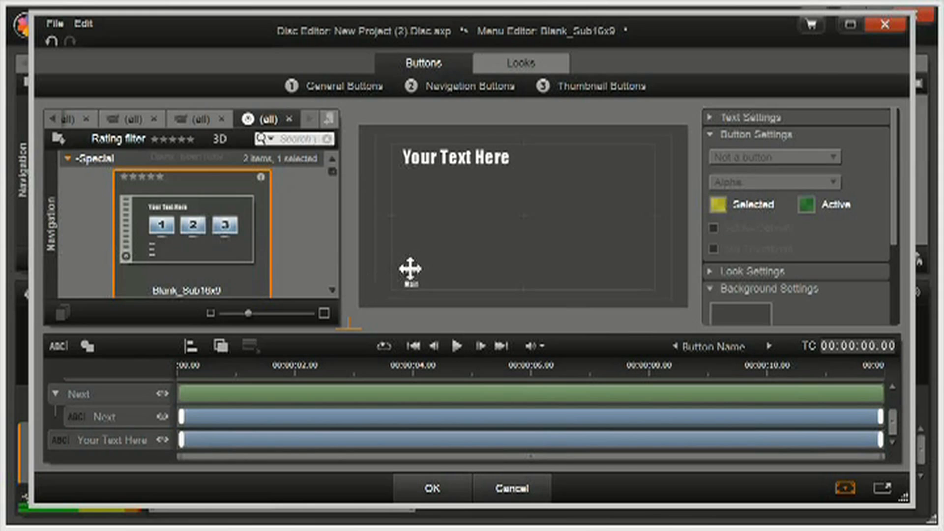
{"action": "left_click", "coordinate": [411, 269]}
{"action": "key", "text": "Delete"}
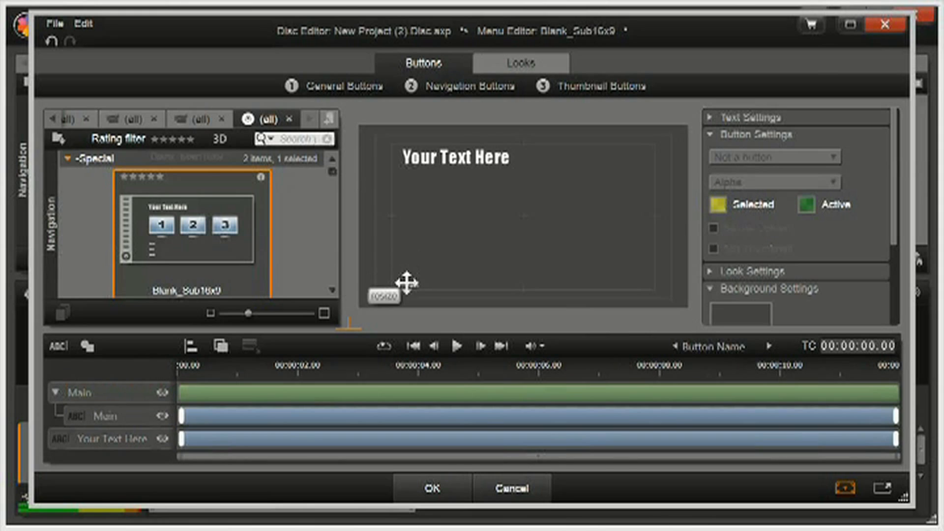
{"action": "left_click", "coordinate": [409, 284]}
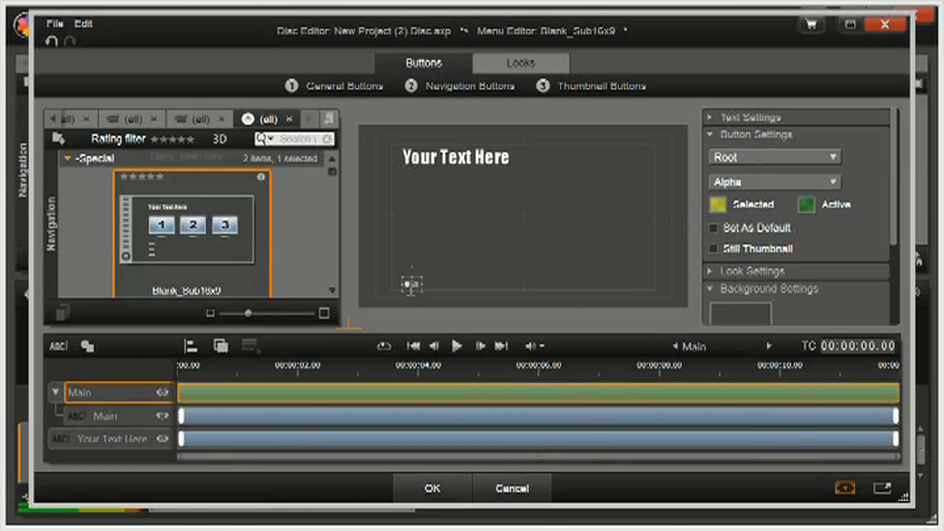
{"action": "key", "text": "Delete"}
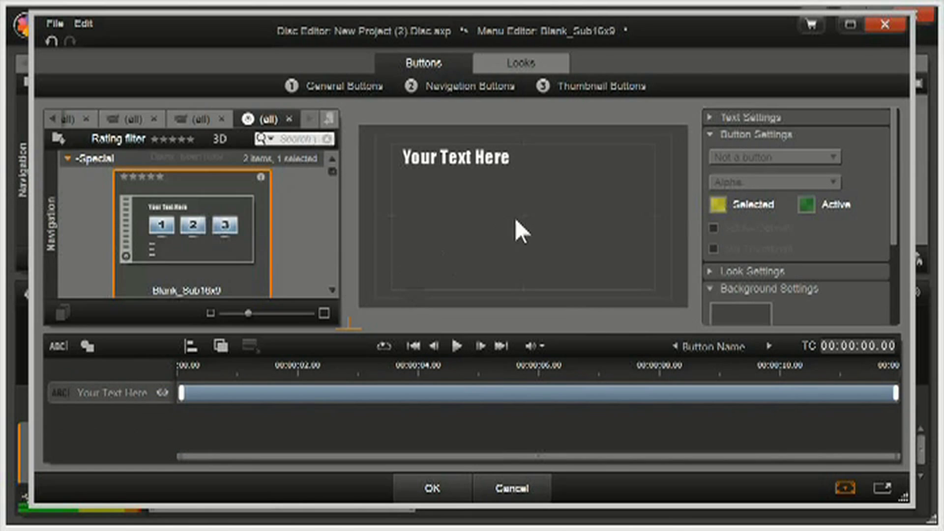
- Replace the menu heading "Your Text Here" with "NATURE MOVIE"
{"action": "left_click", "coordinate": [456, 158]}
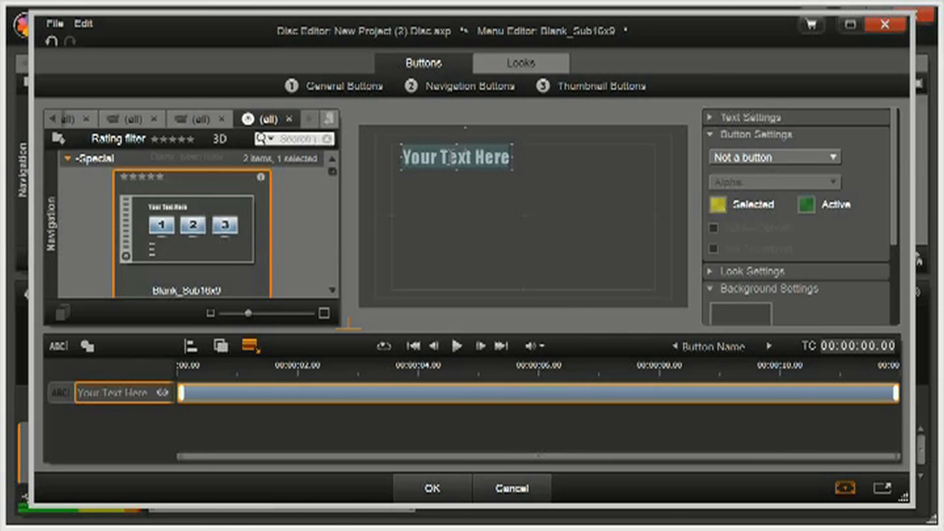
{"action": "type", "text": "NATUR"}
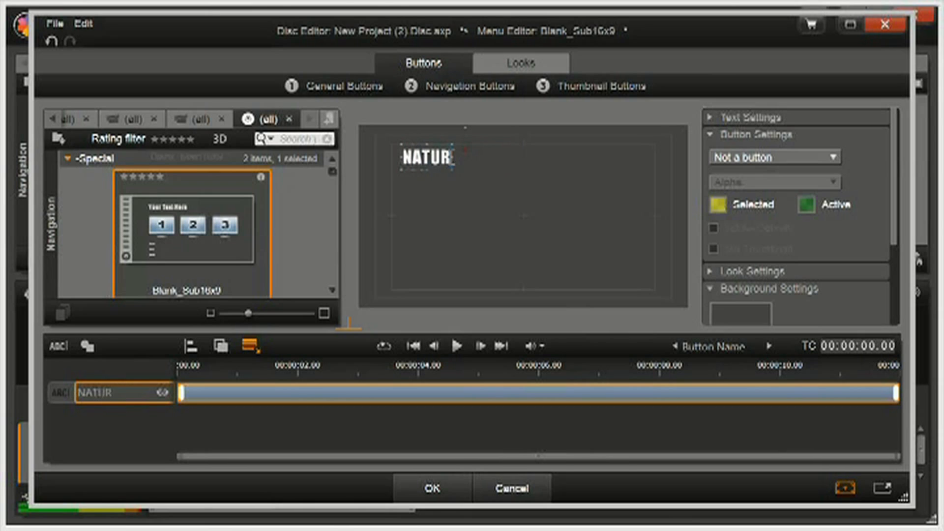
{"action": "type", "text": "E MOVIE"}
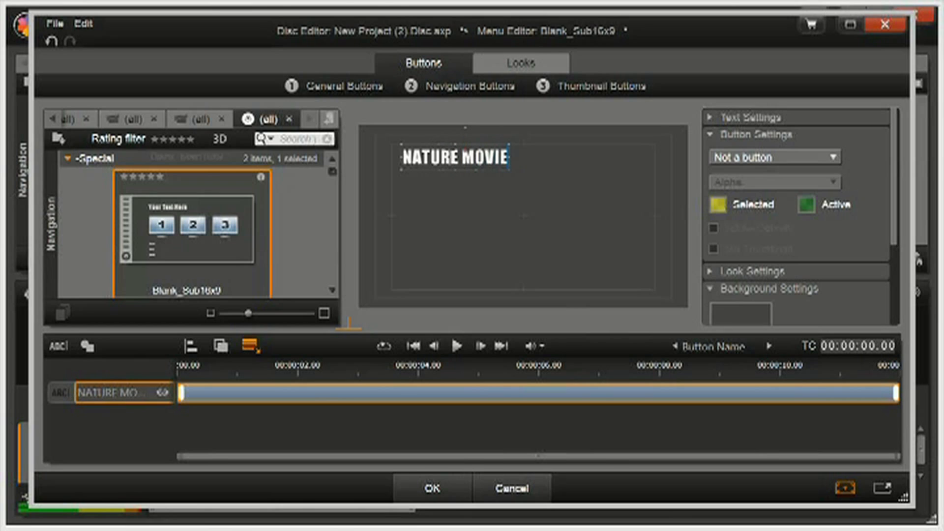
{"action": "left_click", "coordinate": [467, 201]}
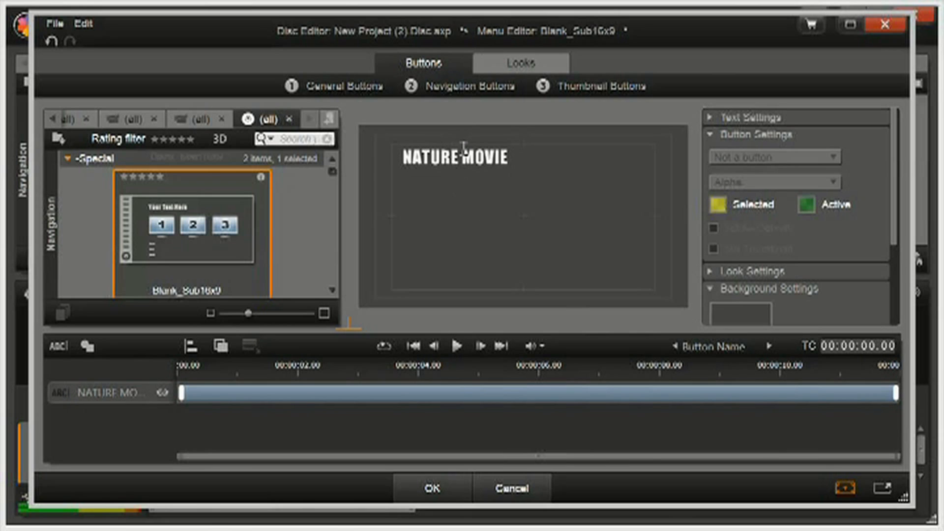
- Move the "NATURE MOVIE" heading sideways so it is centred across the menu
{"action": "left_click", "coordinate": [463, 148]}
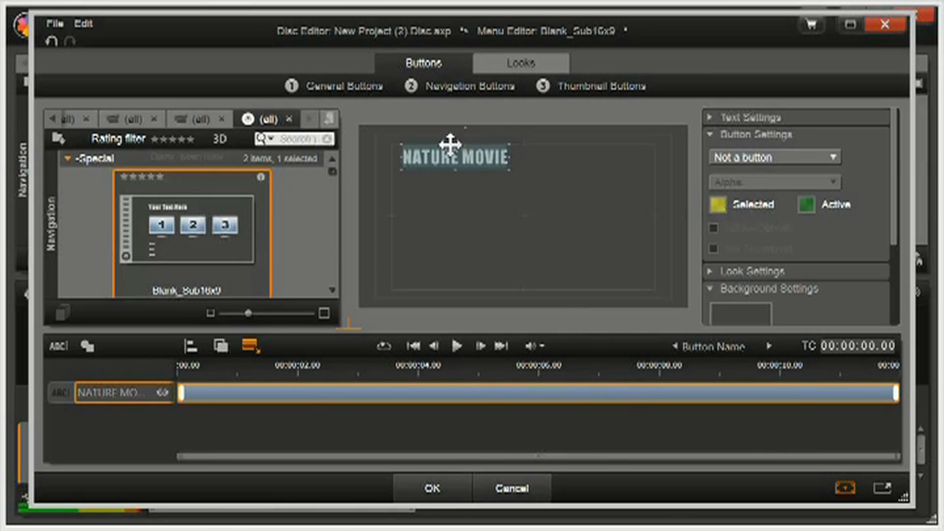
{"action": "left_click", "coordinate": [453, 145]}
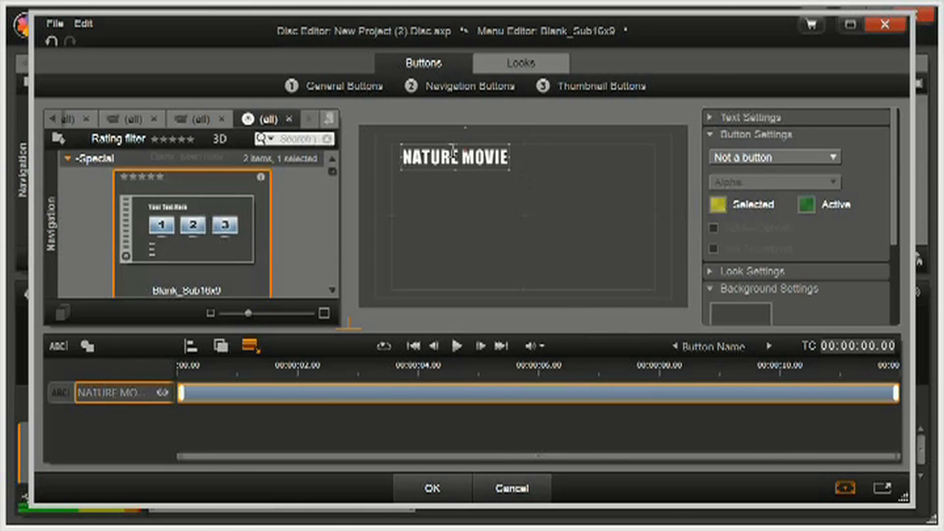
{"action": "left_click_drag", "start_coordinate": [447, 145], "coordinate": [510, 145]}
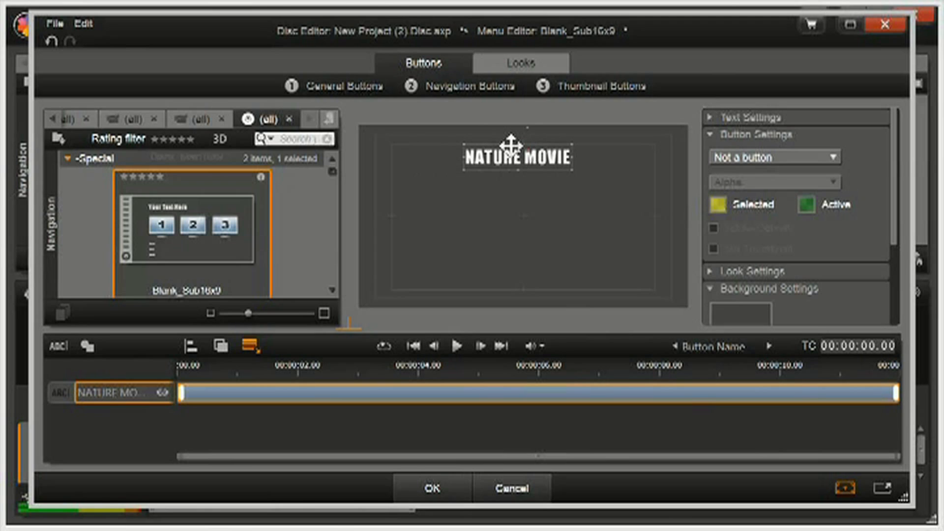
{"action": "double_click", "coordinate": [539, 156]}
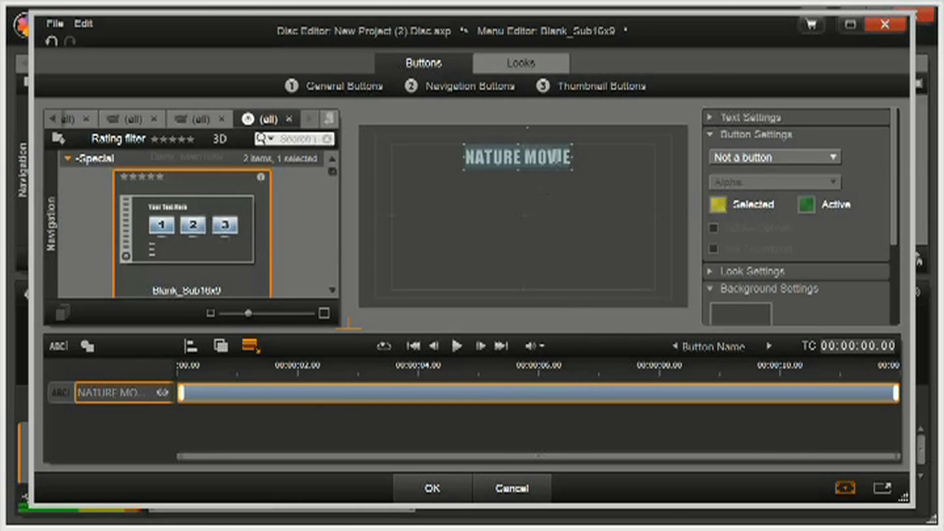
{"action": "left_click", "coordinate": [547, 207]}
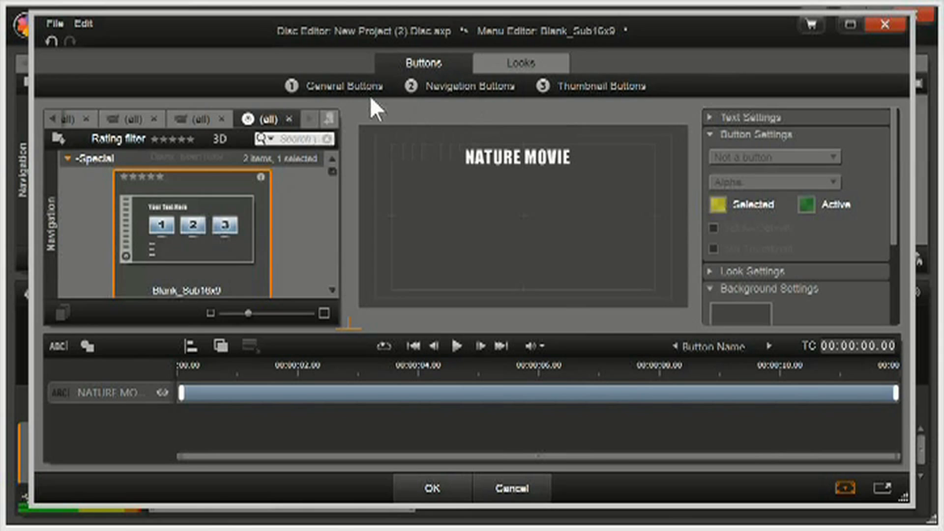
- Add two "green arrow" general buttons to the menu
{"action": "left_click", "coordinate": [322, 93]}
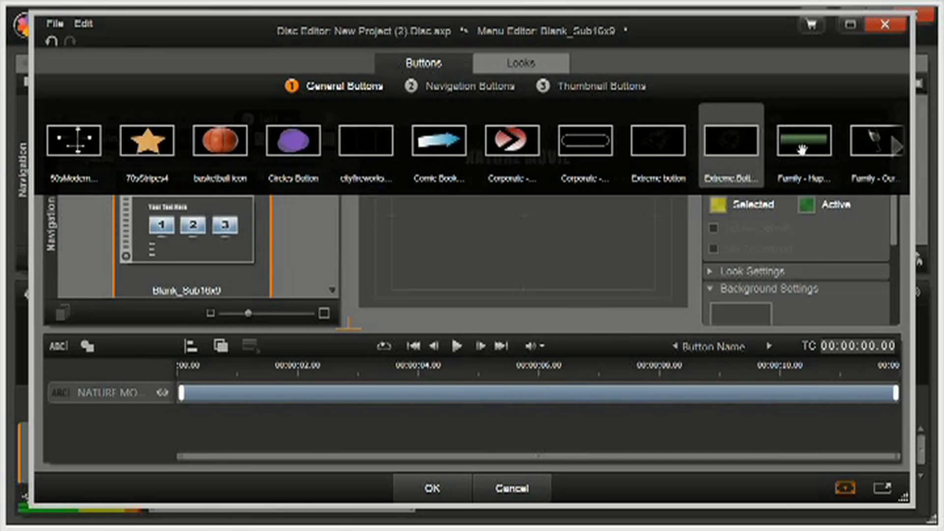
{"action": "left_click", "coordinate": [895, 146]}
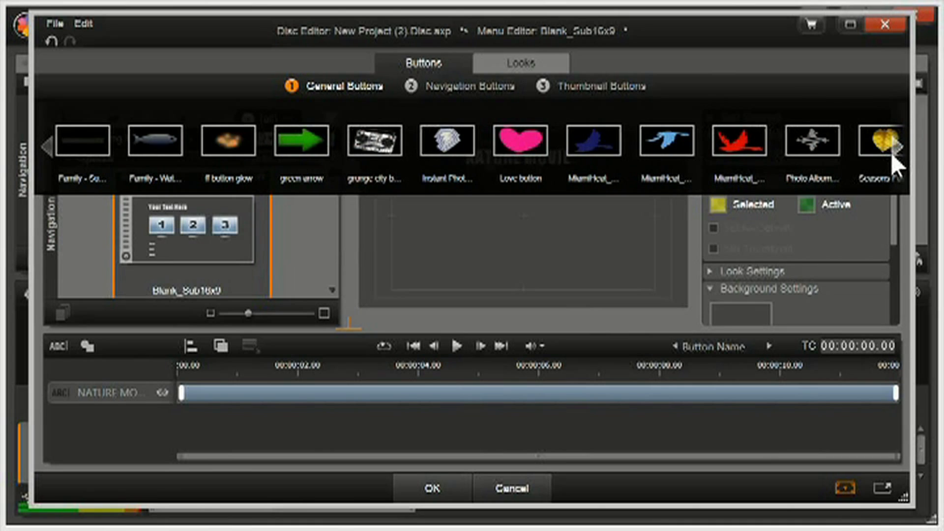
{"action": "left_click", "coordinate": [305, 153]}
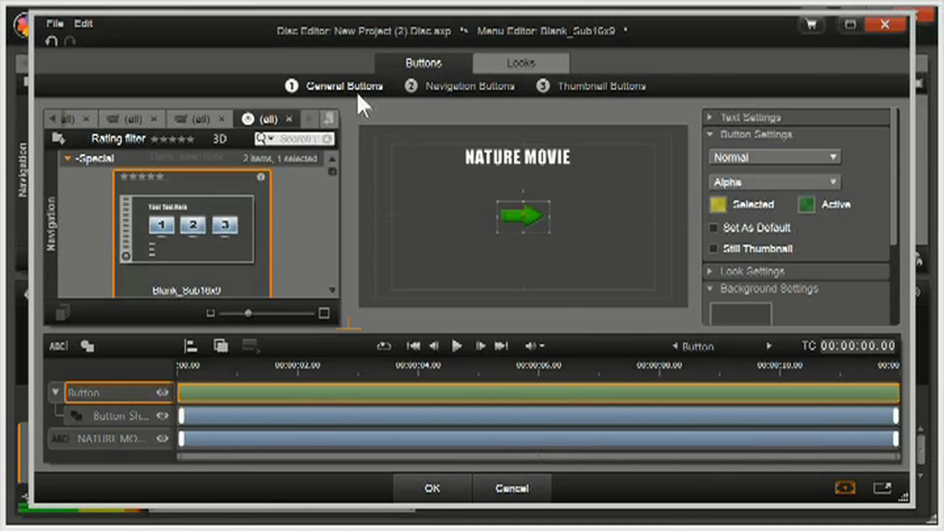
{"action": "left_click", "coordinate": [339, 88]}
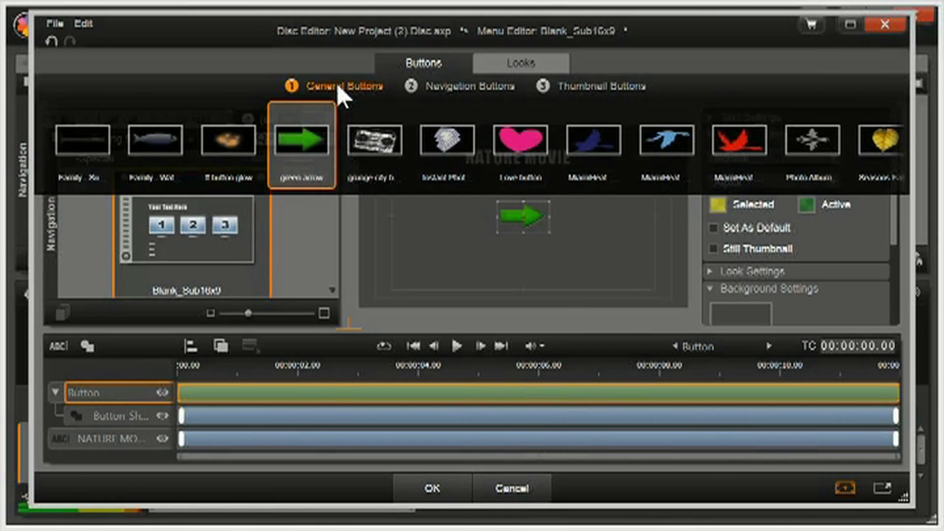
{"action": "left_click", "coordinate": [297, 147]}
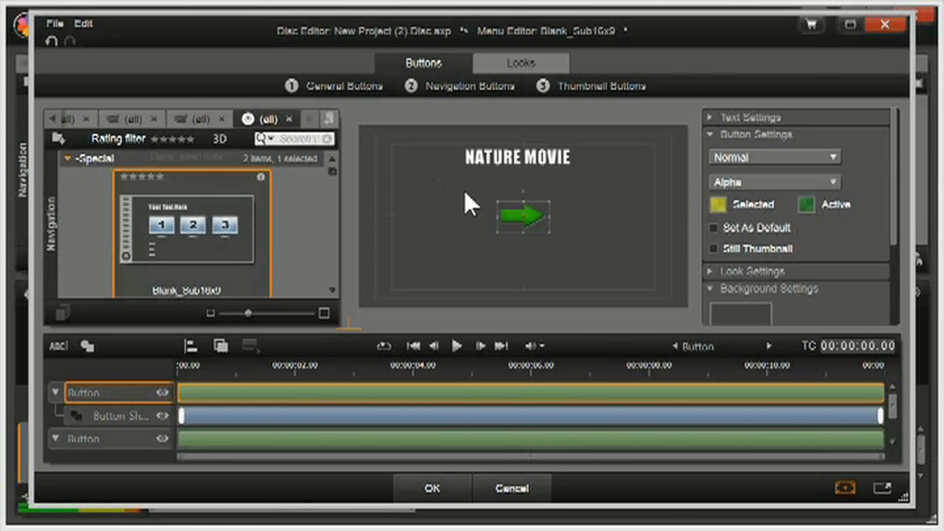
- Move one green arrow button to the menu's left edge, just below the heading level
{"action": "left_click_drag", "start_coordinate": [516, 215], "coordinate": [462, 234]}
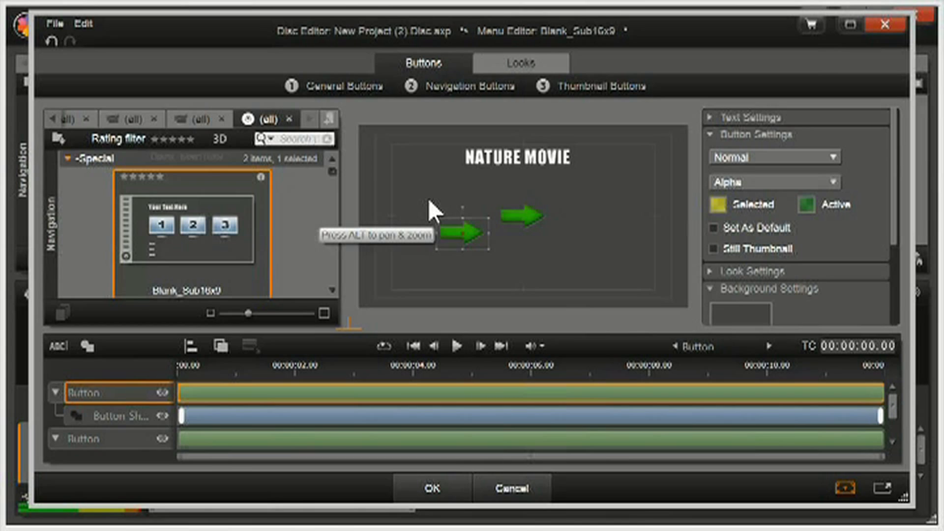
{"action": "key", "text": "ctrl+z"}
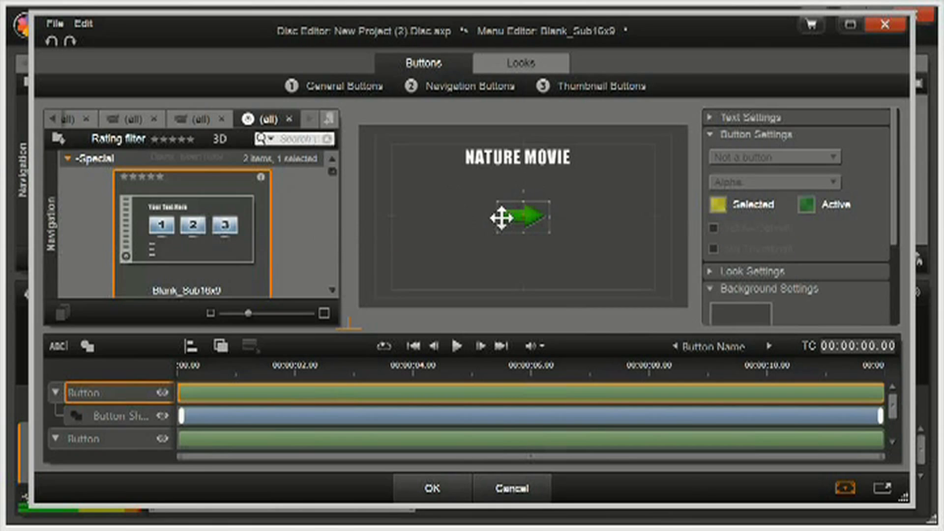
{"action": "left_click_drag", "start_coordinate": [520, 215], "coordinate": [421, 202]}
{"action": "right_click", "coordinate": [420, 202]}
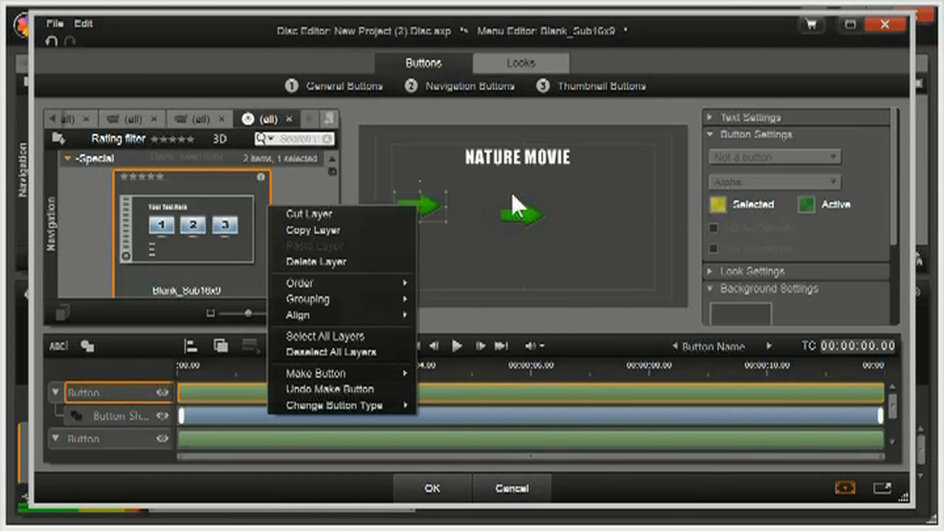
{"action": "left_click", "coordinate": [488, 245]}
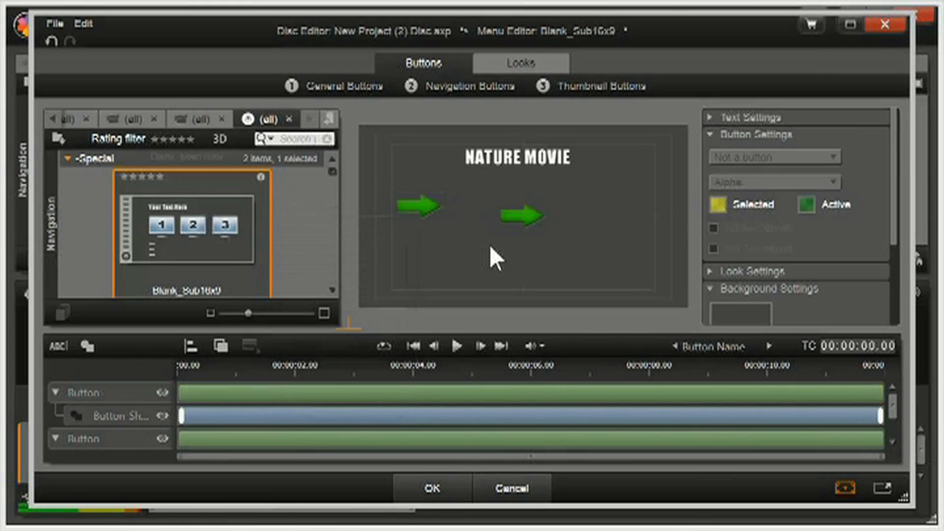
- Delete the green arrow near the menu's left edge and move the remaining arrow into its place below the heading level
{"action": "left_click", "coordinate": [428, 212]}
{"action": "key", "text": "Delete"}
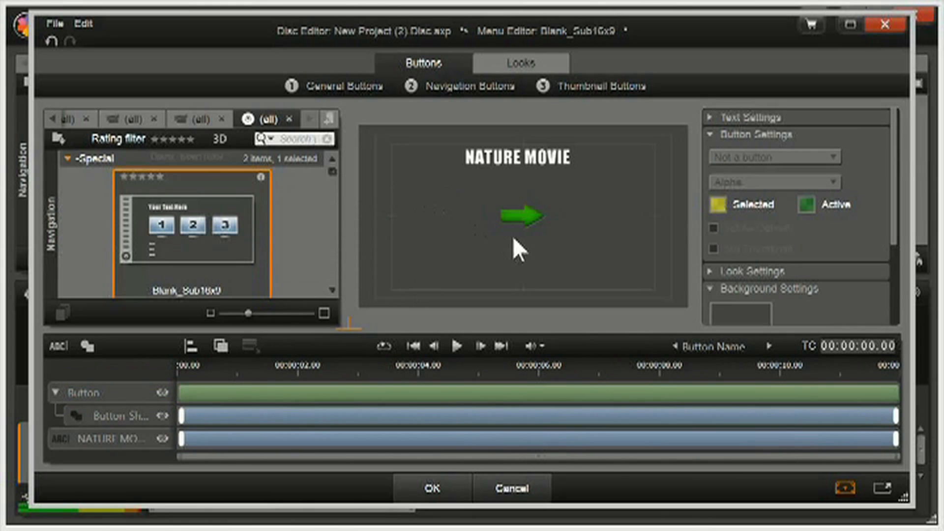
{"action": "left_click_drag", "start_coordinate": [511, 215], "coordinate": [397, 202]}
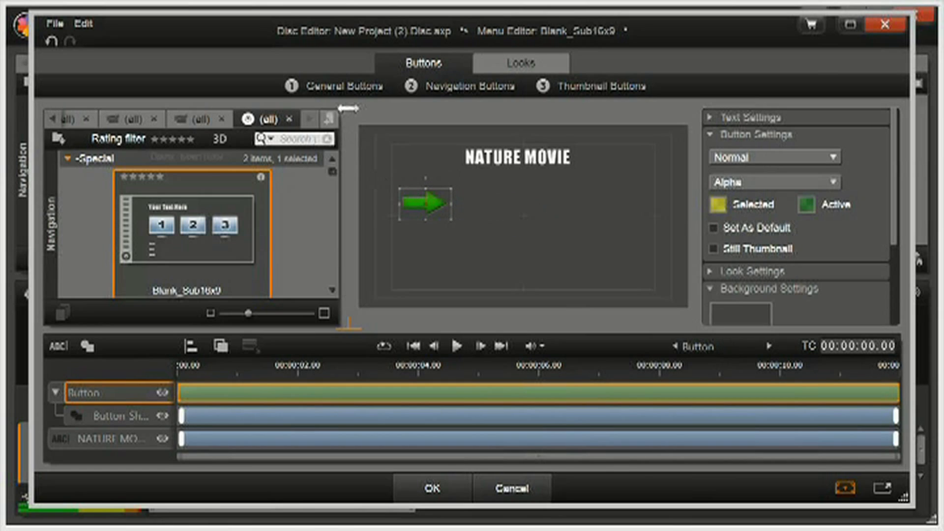
- Add two more "green arrow" general buttons and stack them directly beneath the first arrow
{"action": "left_click", "coordinate": [341, 84]}
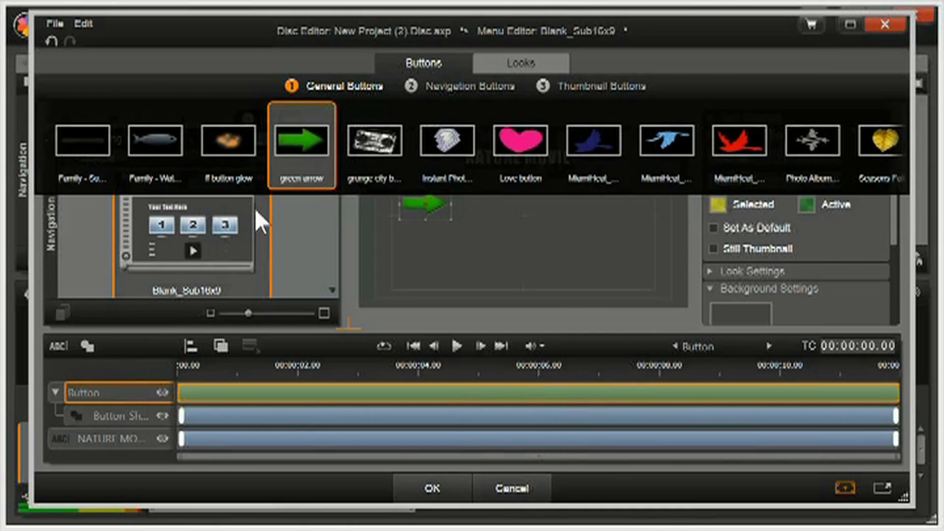
{"action": "left_click", "coordinate": [300, 148]}
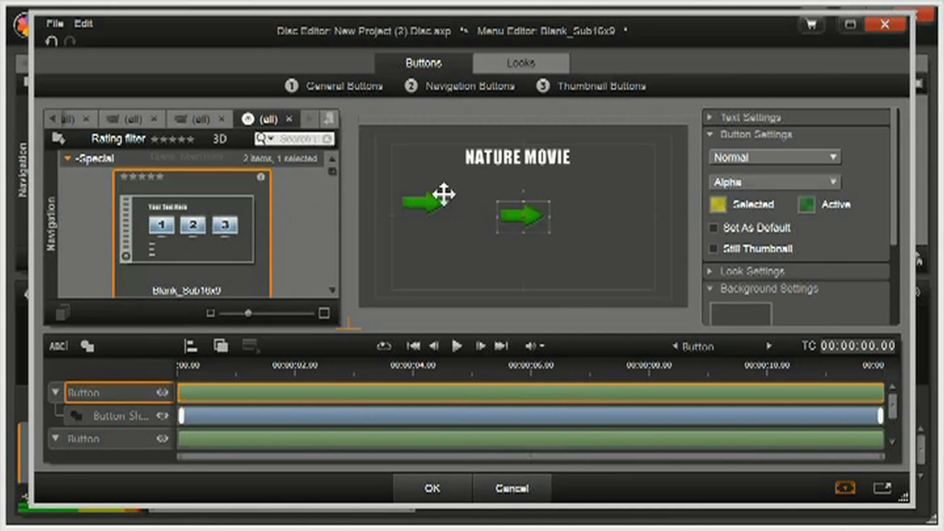
{"action": "left_click_drag", "start_coordinate": [523, 213], "coordinate": [426, 227]}
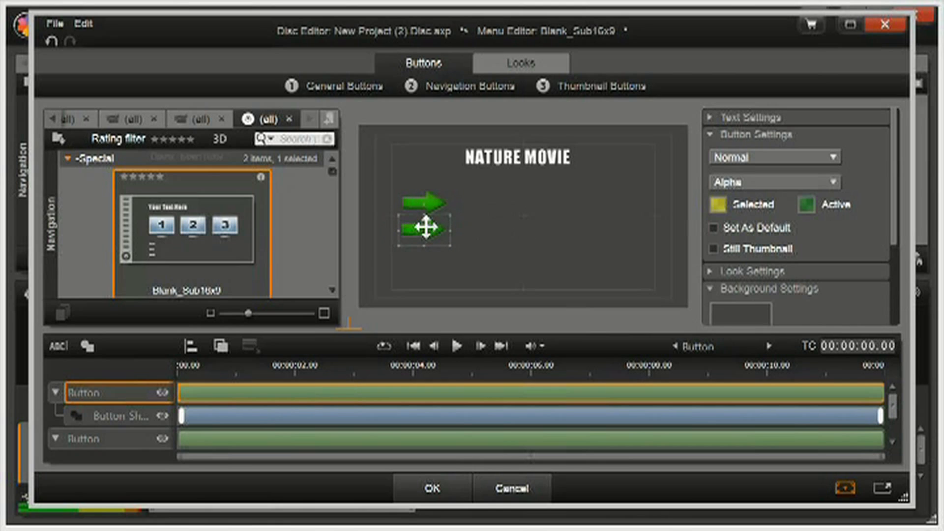
{"action": "left_click", "coordinate": [336, 88]}
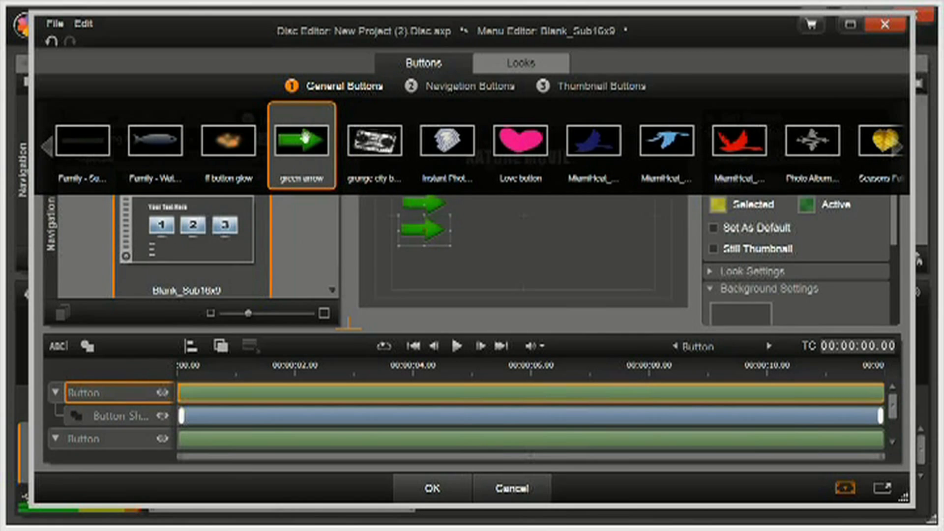
{"action": "left_click", "coordinate": [304, 145]}
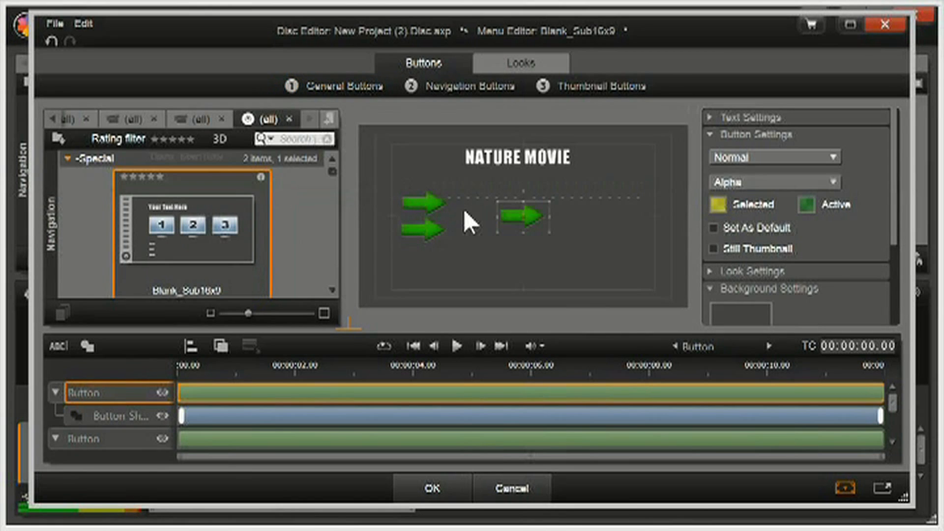
{"action": "left_click_drag", "start_coordinate": [520, 220], "coordinate": [427, 252]}
- Place a fourth "green arrow" general button at the foot of the arrow column and accept the menu edits
{"action": "mouse_move", "coordinate": [315, 82]}
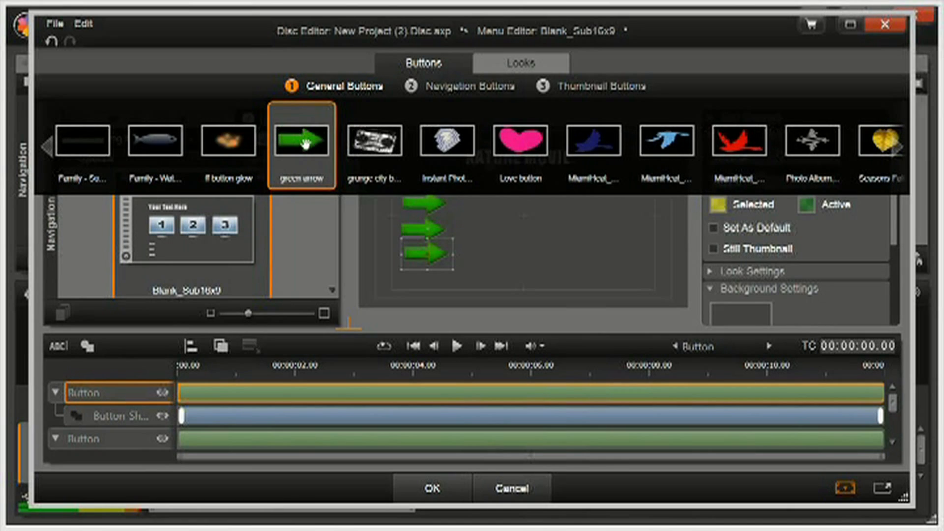
{"action": "left_click", "coordinate": [334, 143]}
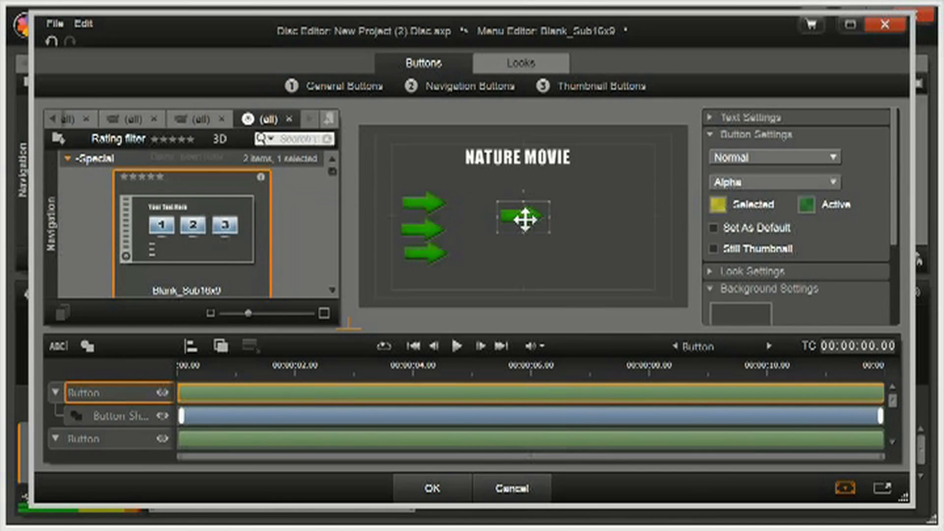
{"action": "left_click_drag", "start_coordinate": [522, 215], "coordinate": [416, 283]}
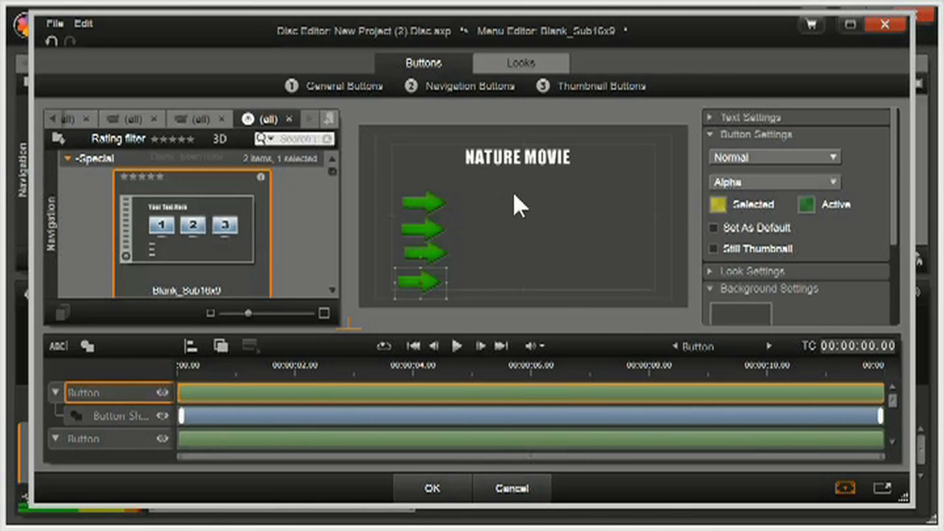
{"action": "left_click", "coordinate": [564, 195]}
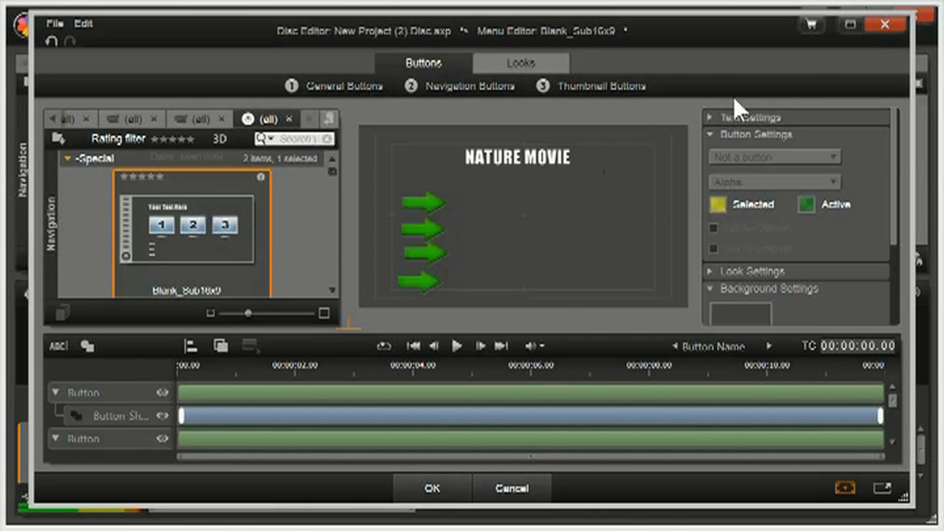
{"action": "left_click", "coordinate": [434, 491]}
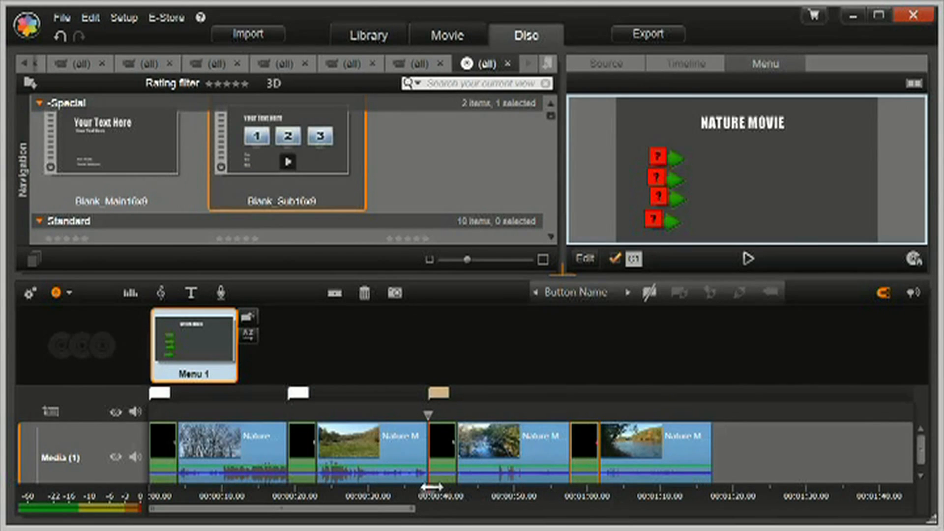
- Link the four arrow buttons, from top to bottom, to chapters C1 to C4 at the starts of the four scene titles on the timeline
{"action": "left_click", "coordinate": [660, 158]}
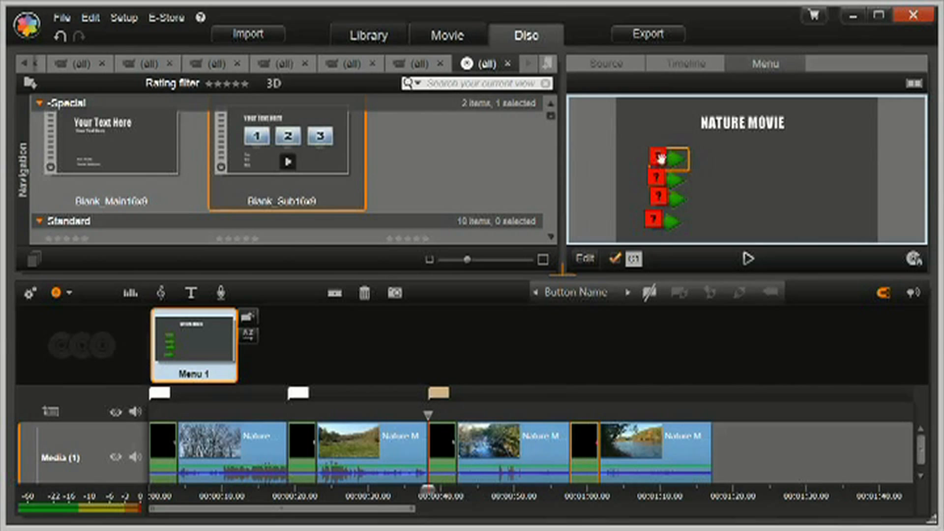
{"action": "left_click_drag", "start_coordinate": [660, 157], "coordinate": [151, 444]}
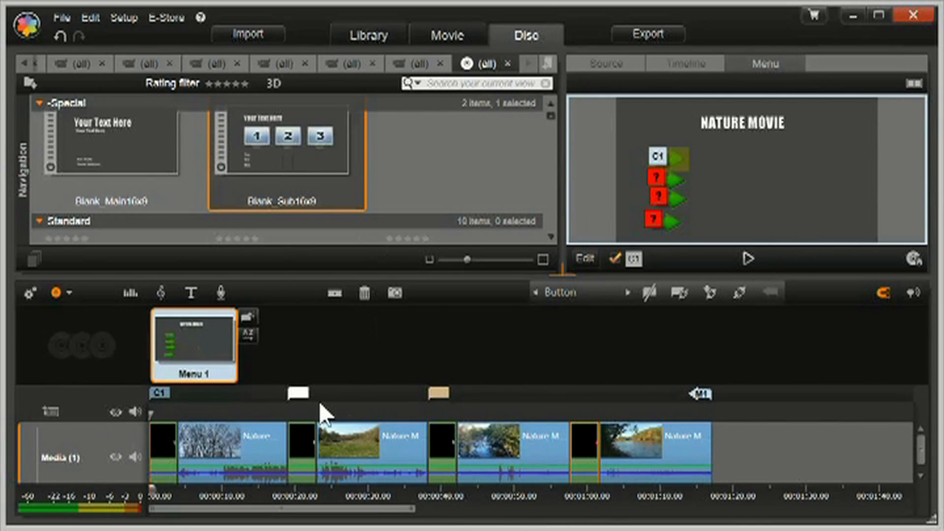
{"action": "left_click", "coordinate": [658, 179]}
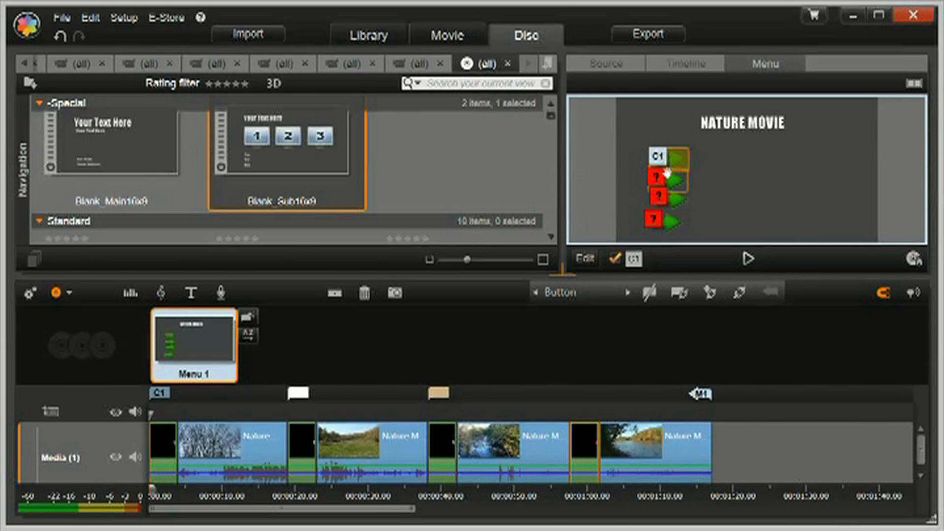
{"action": "left_click", "coordinate": [656, 176]}
{"action": "left_click_drag", "start_coordinate": [655, 176], "coordinate": [283, 439]}
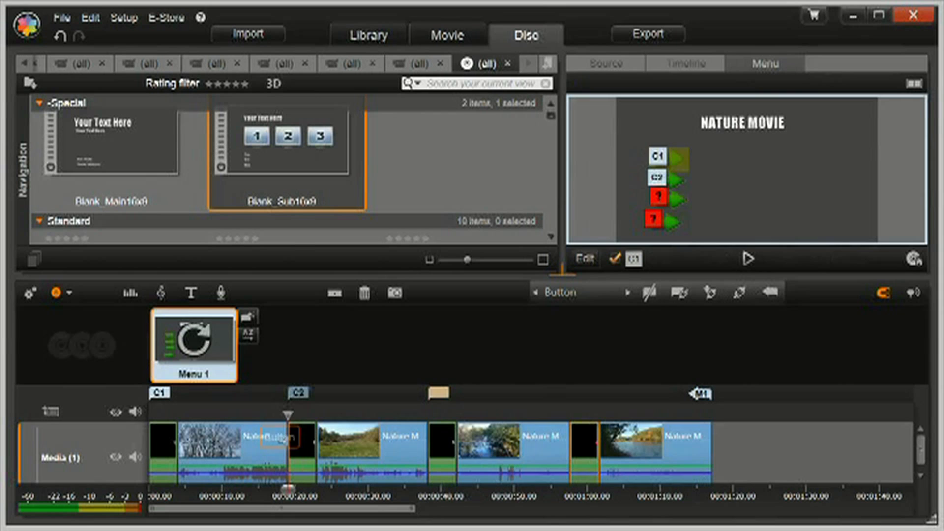
{"action": "mouse_move", "coordinate": [657, 197]}
{"action": "left_mouse_down"}
{"action": "mouse_move", "coordinate": [468, 366]}
{"action": "mouse_move", "coordinate": [425, 433]}
{"action": "left_mouse_up"}
{"action": "mouse_move", "coordinate": [653, 218]}
{"action": "left_mouse_down"}
{"action": "mouse_move", "coordinate": [607, 268]}
{"action": "mouse_move", "coordinate": [568, 355]}
{"action": "mouse_move", "coordinate": [580, 506]}
{"action": "mouse_move", "coordinate": [573, 450]}
{"action": "left_mouse_up"}
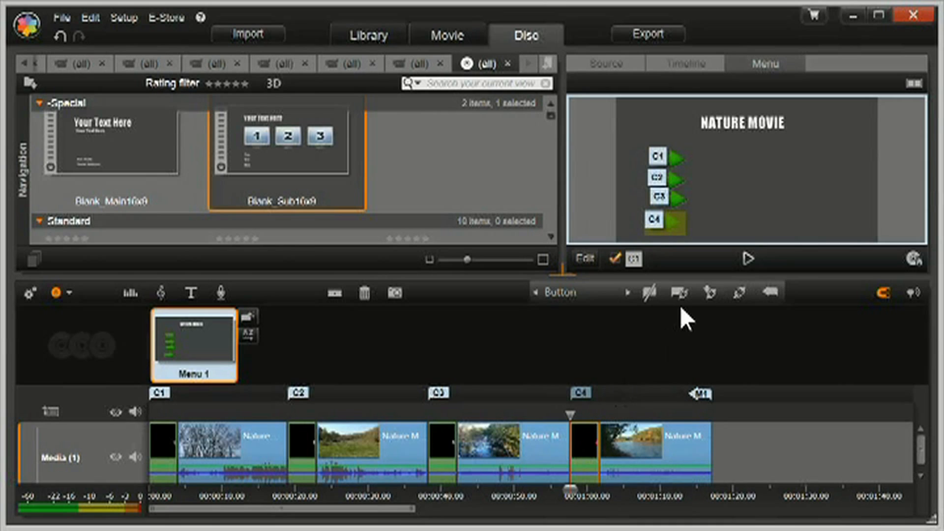
- Preview the disc full size, testing the first and fourth arrows and returning to the menu after each, and close the preview
{"action": "left_click", "coordinate": [747, 258]}
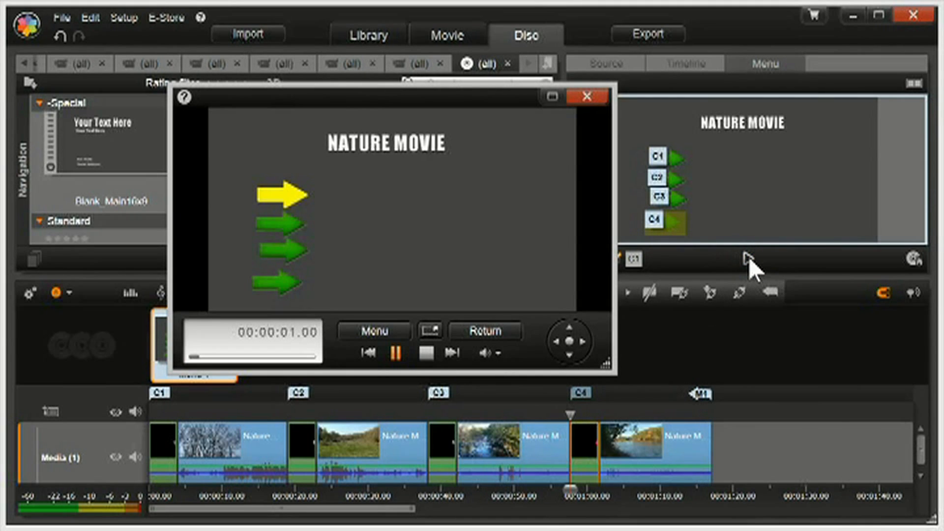
{"action": "left_click", "coordinate": [552, 96]}
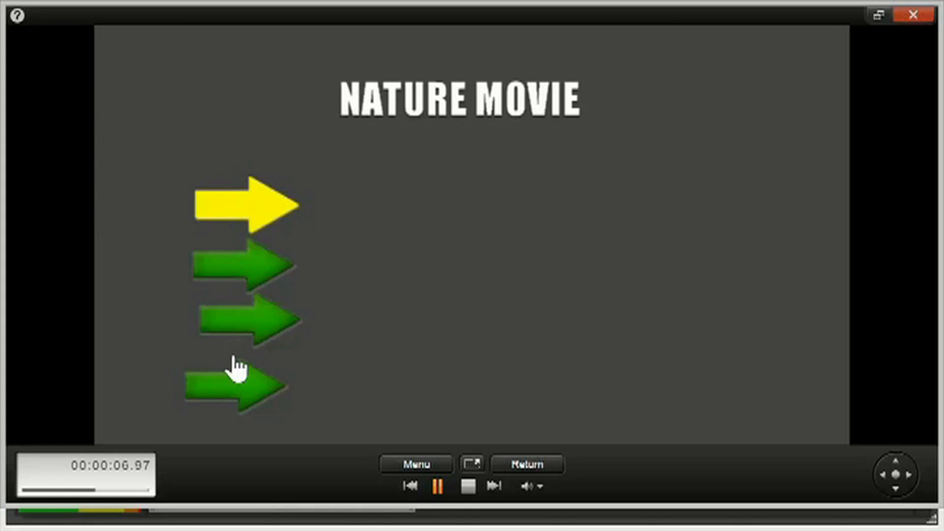
{"action": "left_click", "coordinate": [256, 199]}
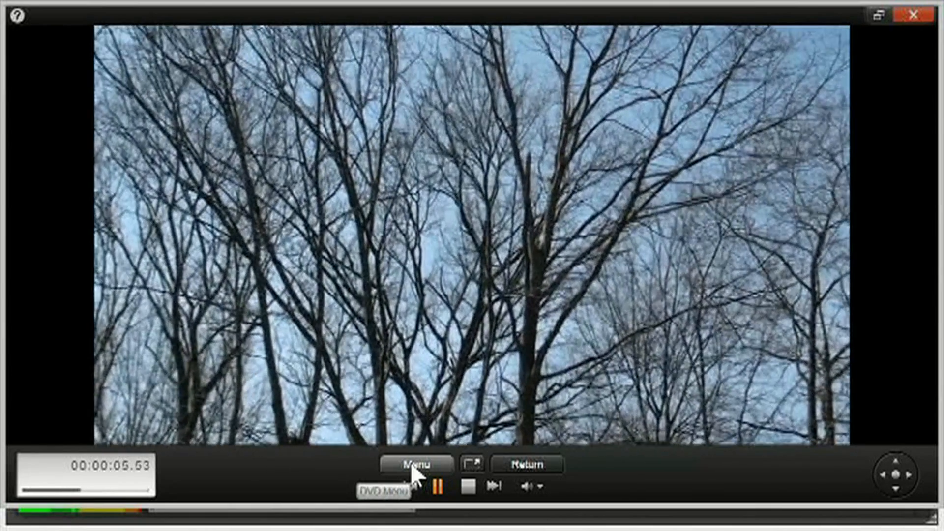
{"action": "left_click", "coordinate": [415, 464]}
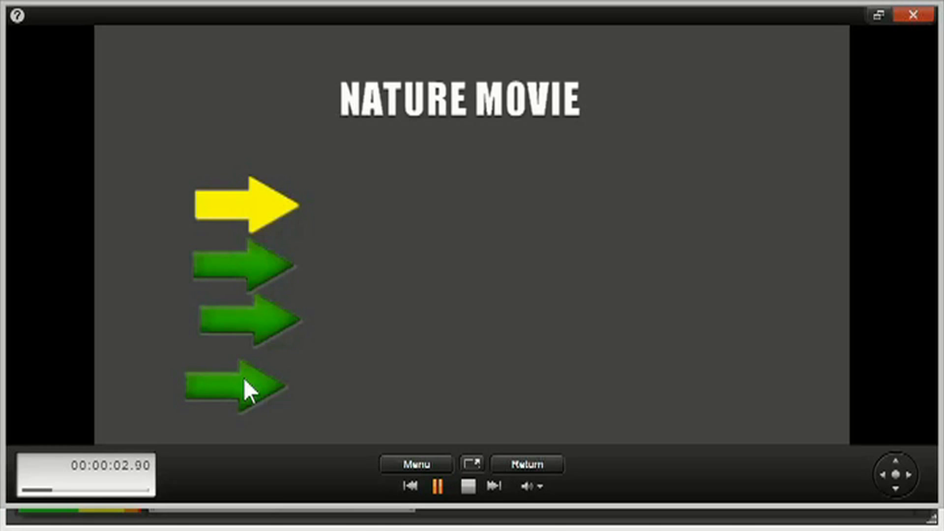
{"action": "left_click", "coordinate": [244, 379]}
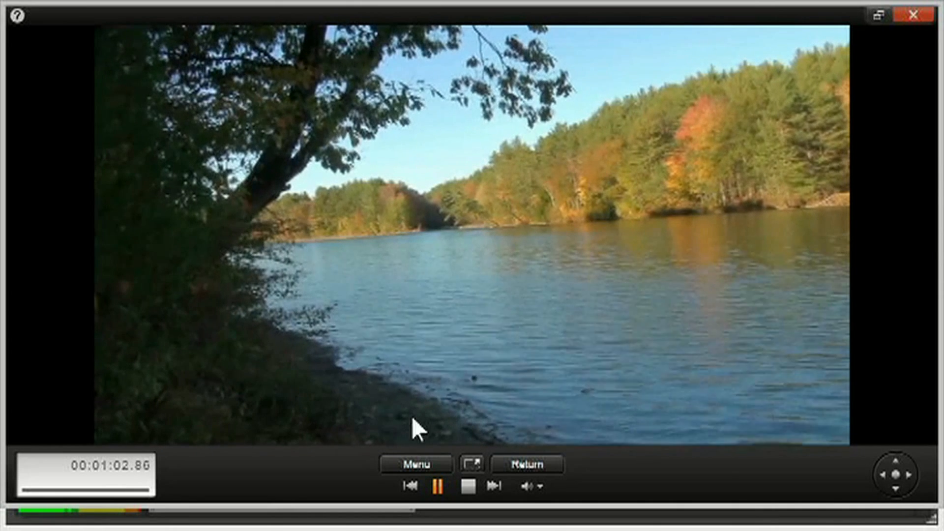
{"action": "left_click", "coordinate": [412, 464]}
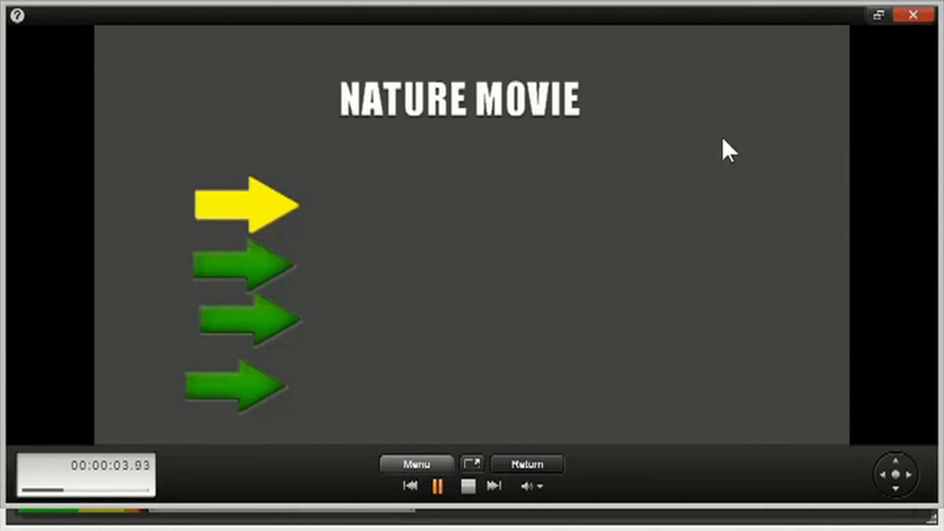
{"action": "left_click", "coordinate": [909, 14]}
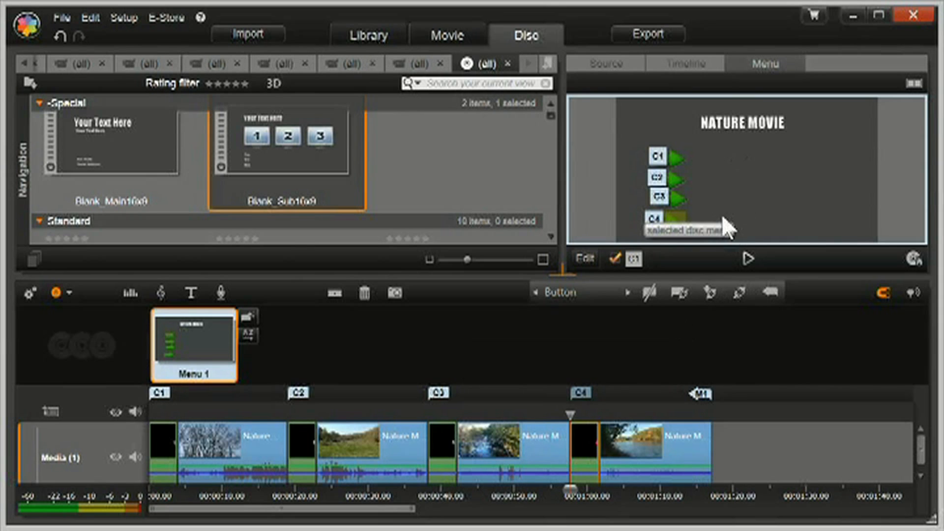
- Reopen Menu 1 for editing and add the line "1. Trees" under the heading, separated by a blank line
{"action": "double_click", "coordinate": [189, 336]}
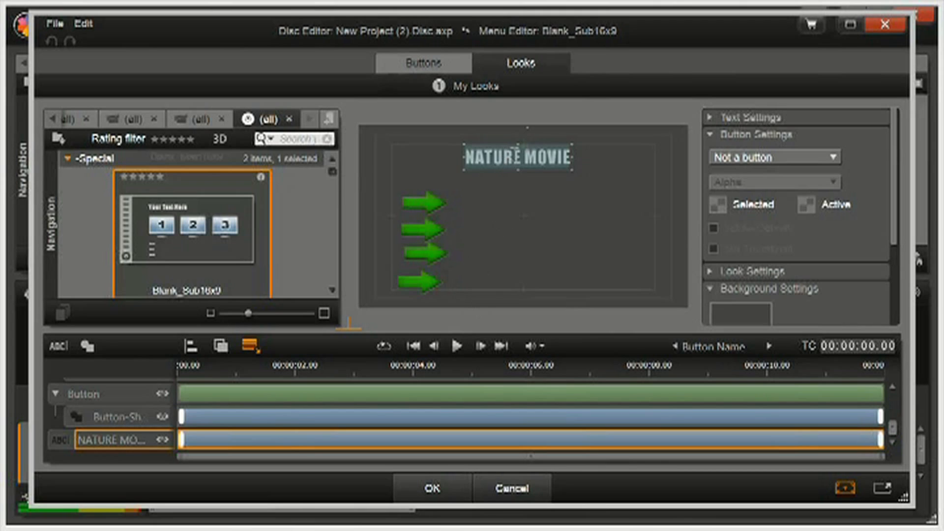
{"action": "left_click", "coordinate": [544, 157]}
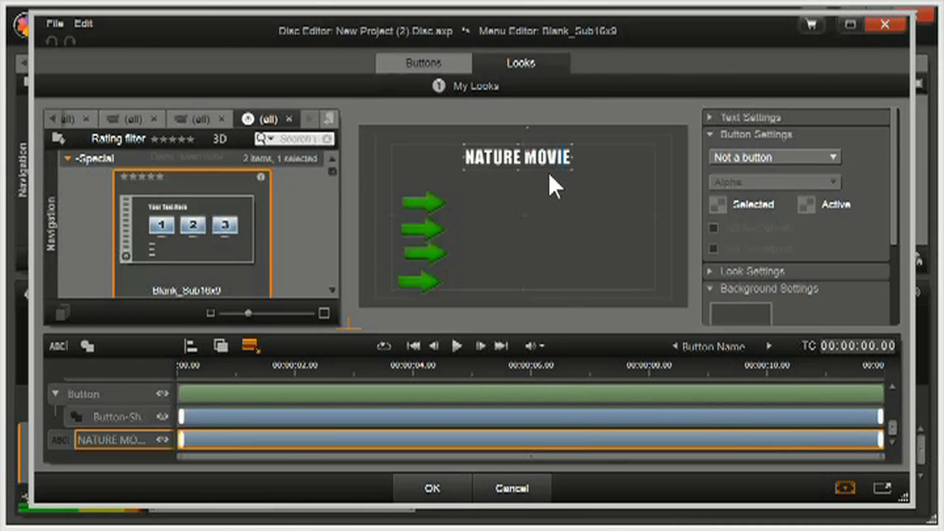
{"action": "key", "text": "Return"}
{"action": "key", "text": "Return"}
{"action": "type", "text": "1.tREES"}
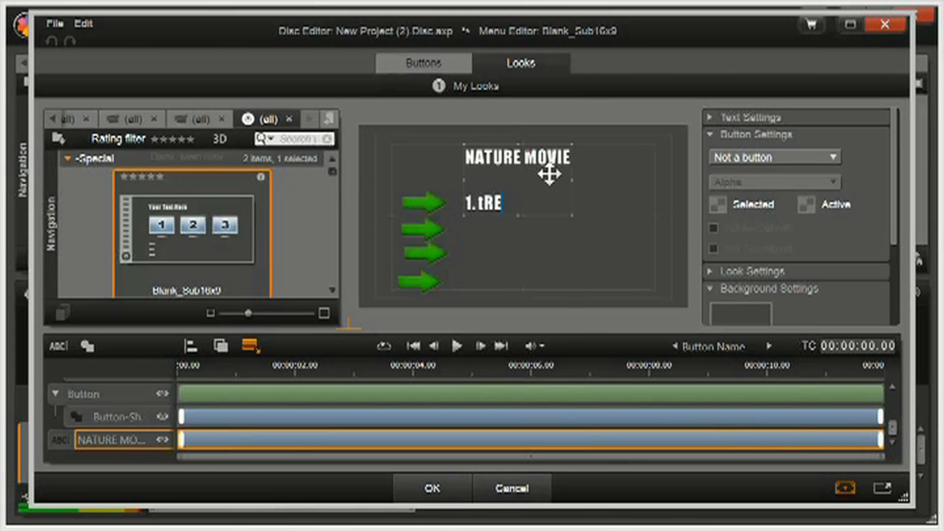
{"action": "key", "text": "BackSpace"}
{"action": "key", "text": "BackSpace"}
{"action": "key", "text": "BackSpace"}
{"action": "key", "text": "BackSpace"}
{"action": "key", "text": "BackSpace"}
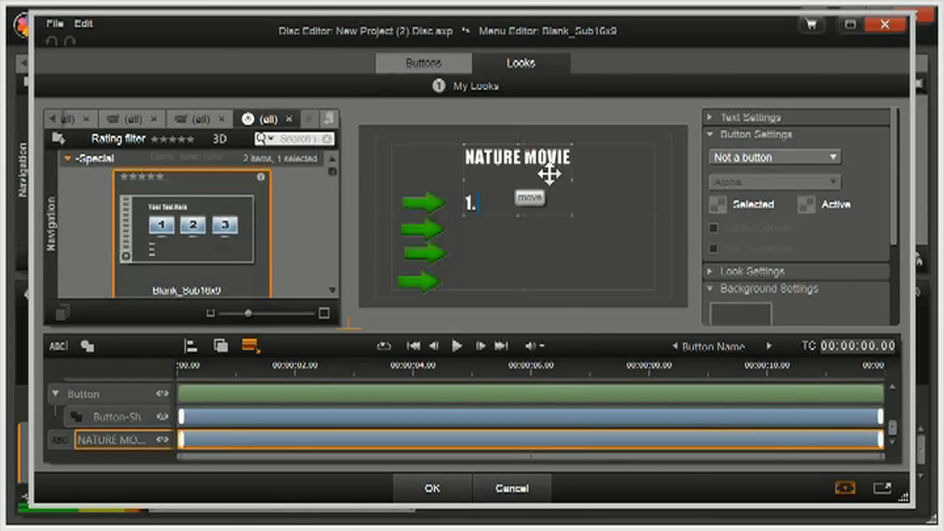
{"action": "type", "text": "Trees"}
- Add the line "2. Field" below "1. Trees" in the menu text
{"action": "key", "text": "Return"}
{"action": "type", "text": "2. Flo"}
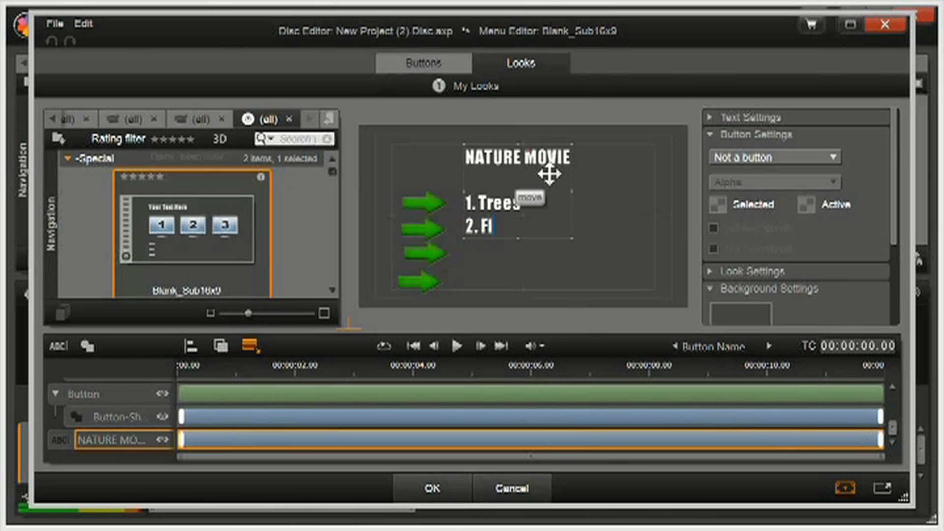
{"action": "key", "text": "BackSpace"}
{"action": "type", "text": "lld"}
{"action": "key", "text": "BackSpace"}
{"action": "key", "text": "BackSpace"}
{"action": "key", "text": "BackSpace"}
{"action": "type", "text": "e"}
{"action": "key", "text": "BackSpace"}
{"action": "type", "text": "eld"}
- Add the lines "3. Brook" and "4. River" below "2. Field" in the menu text
{"action": "key", "text": "Return"}
{"action": "type", "text": "3. "}
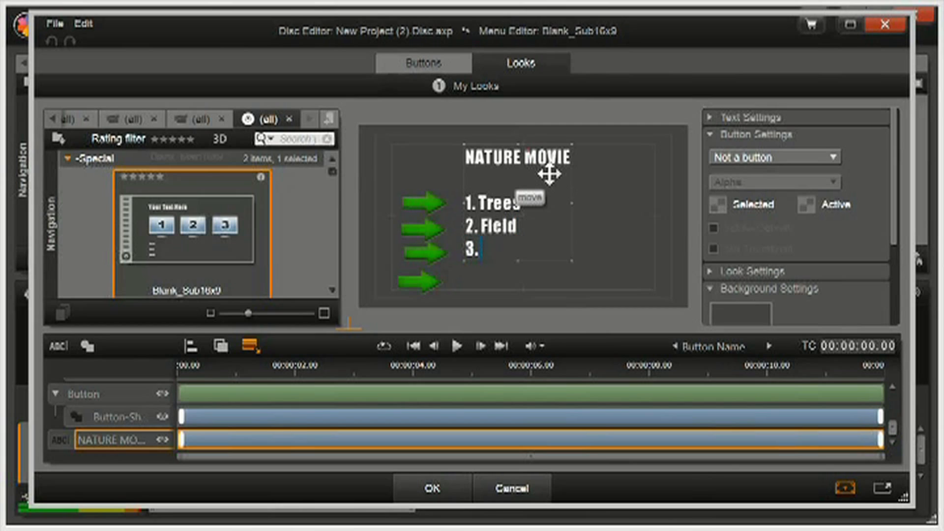
{"action": "type", "text": "Bro"}
{"action": "key", "text": "BackSpace"}
{"action": "type", "text": "rook"}
{"action": "key", "text": "Return"}
{"action": "type", "text": "4."}
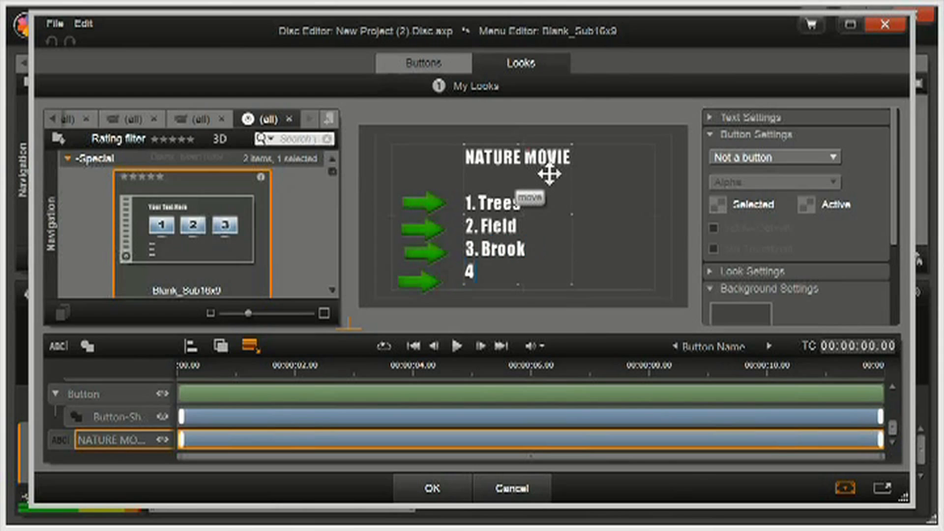
{"action": "type", "text": " River"}
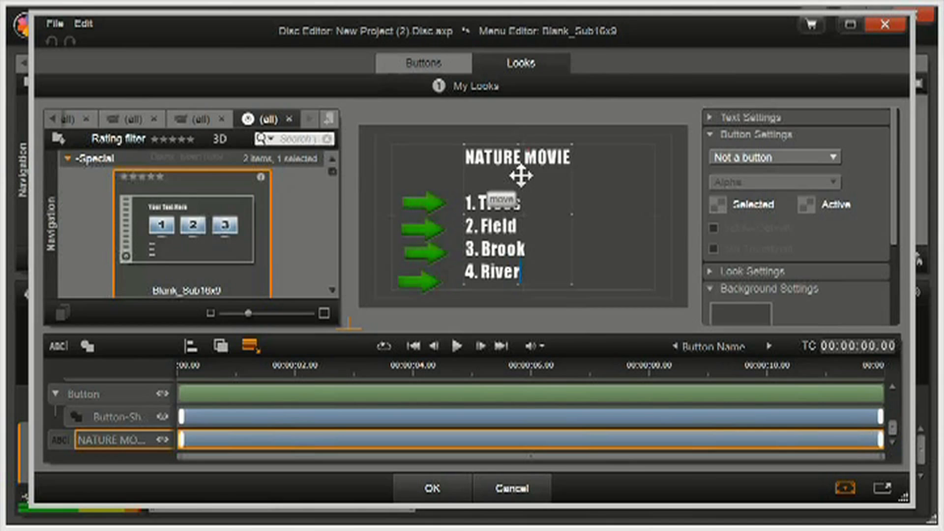
- Select the "NATURE MOVIE" heading in the menu text and set its font size to 96
{"action": "left_click", "coordinate": [484, 158]}
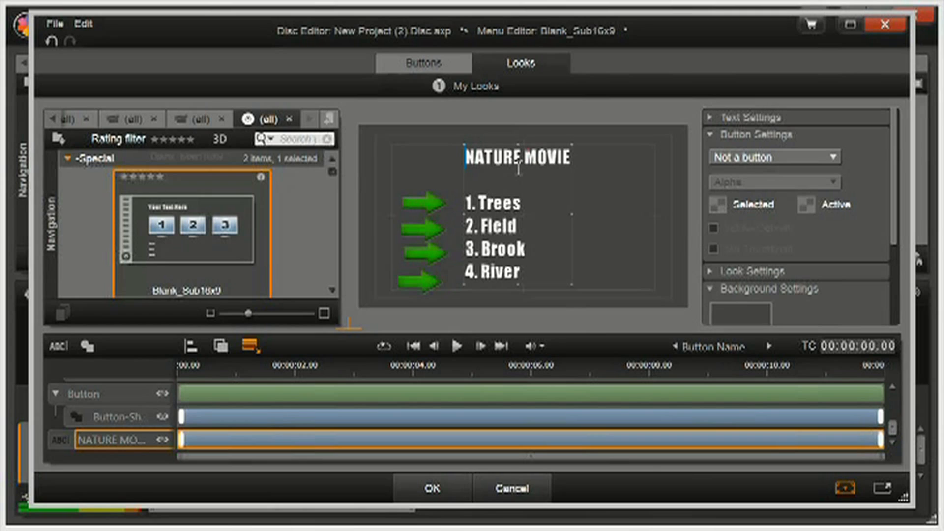
{"action": "key", "text": "shift+Right"}
{"action": "key", "text": "shift+Right"}
{"action": "key", "text": "shift+Right"}
{"action": "key", "text": "shift+Right"}
{"action": "key", "text": "shift+Right"}
{"action": "key", "text": "shift+Right"}
{"action": "key", "text": "shift+Right"}
{"action": "key", "text": "shift+Right"}
{"action": "key", "text": "shift+Right"}
{"action": "key", "text": "shift+Right"}
{"action": "key", "text": "shift+Right"}
{"action": "key", "text": "shift+Right"}
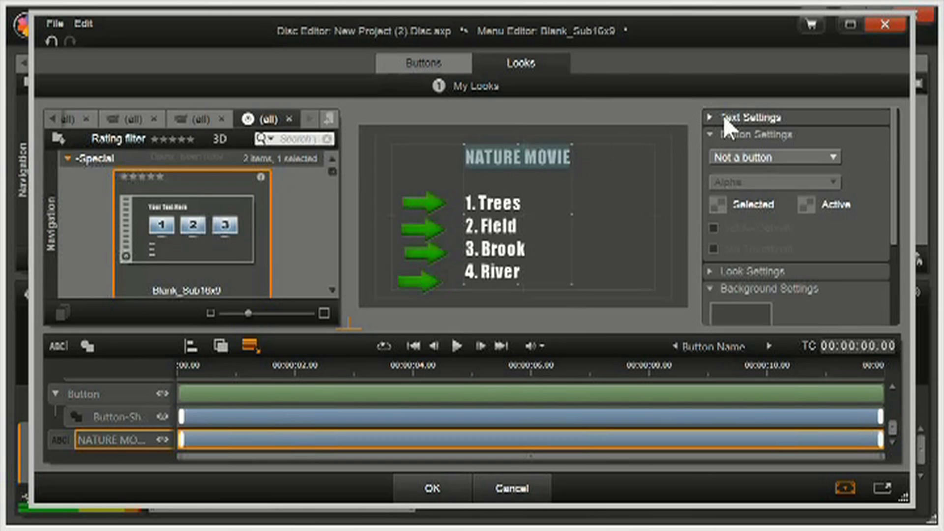
{"action": "left_click", "coordinate": [709, 116]}
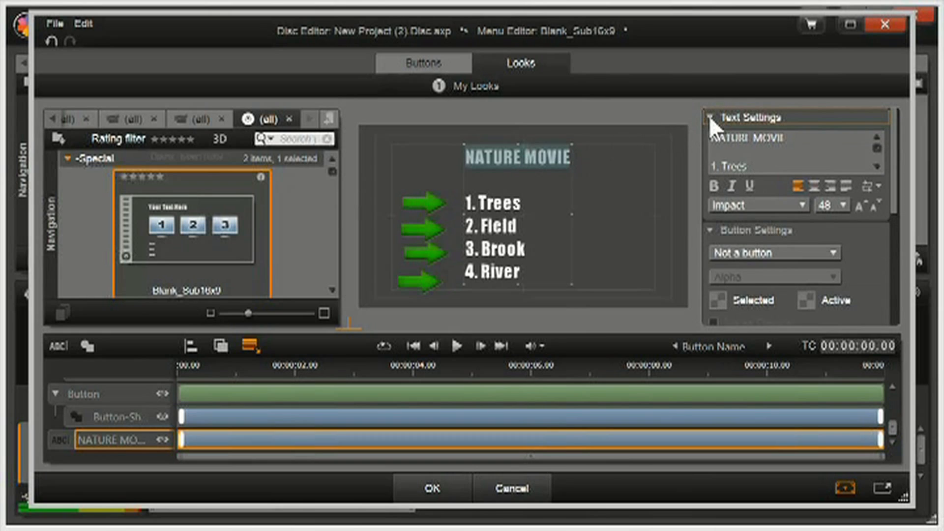
{"action": "left_click", "coordinate": [844, 204]}
{"action": "left_click_drag", "start_coordinate": [845, 243], "coordinate": [847, 315]}
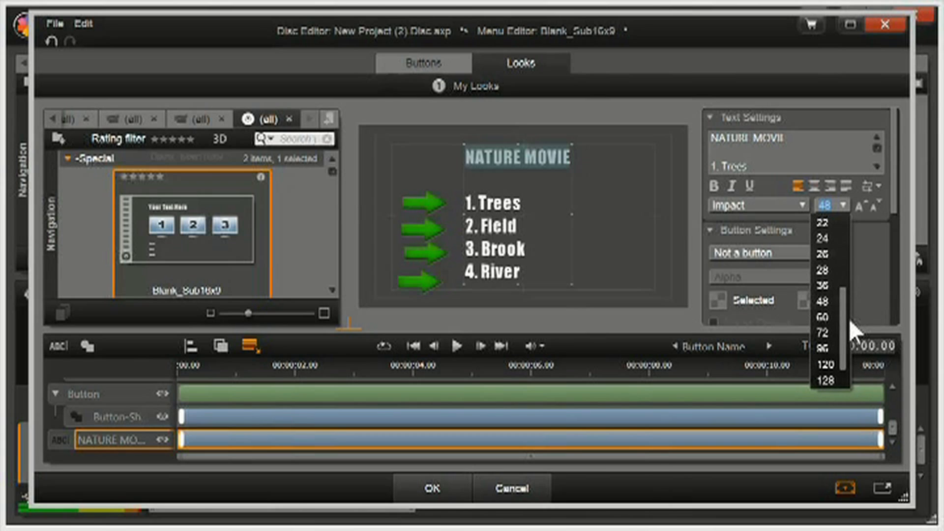
{"action": "left_click", "coordinate": [824, 348]}
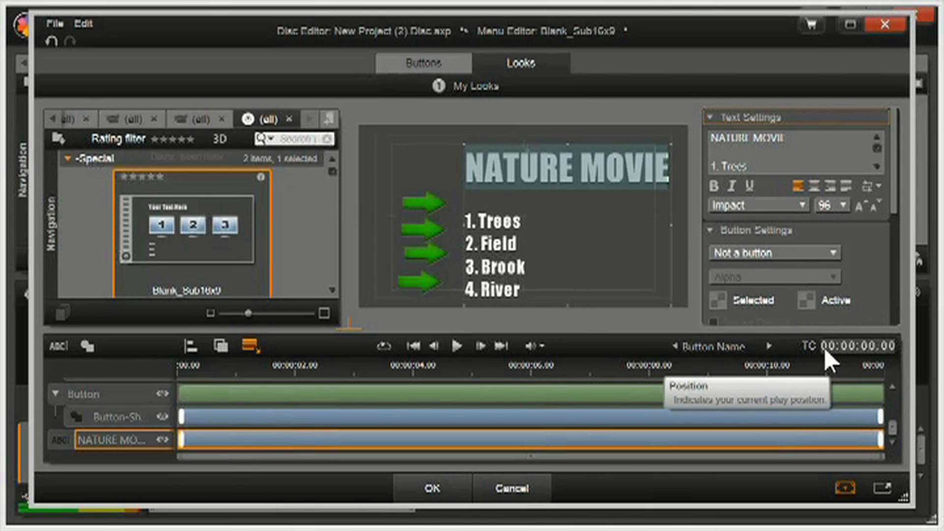
- Indent the "1. Trees" and "2. Field" lines beneath the enlarged heading
{"action": "left_click", "coordinate": [559, 188]}
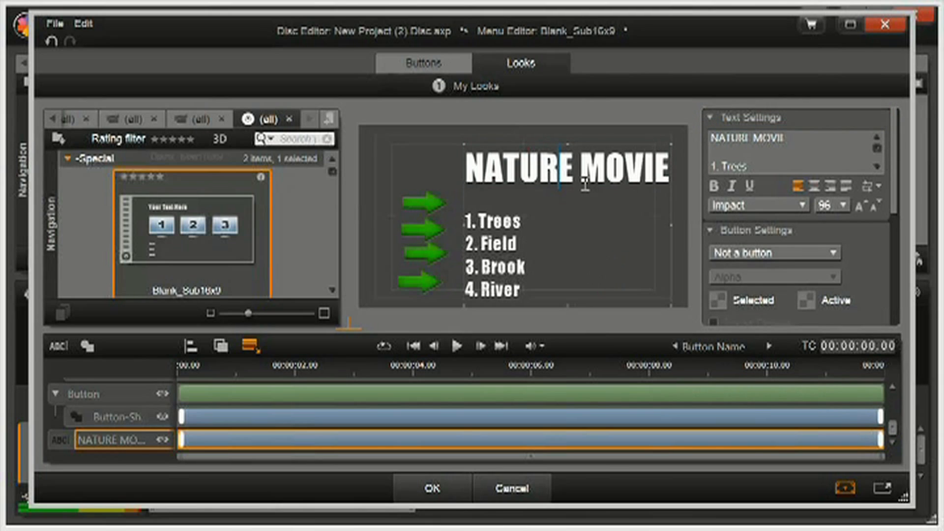
{"action": "key", "text": "Right"}
{"action": "key", "text": "Down"}
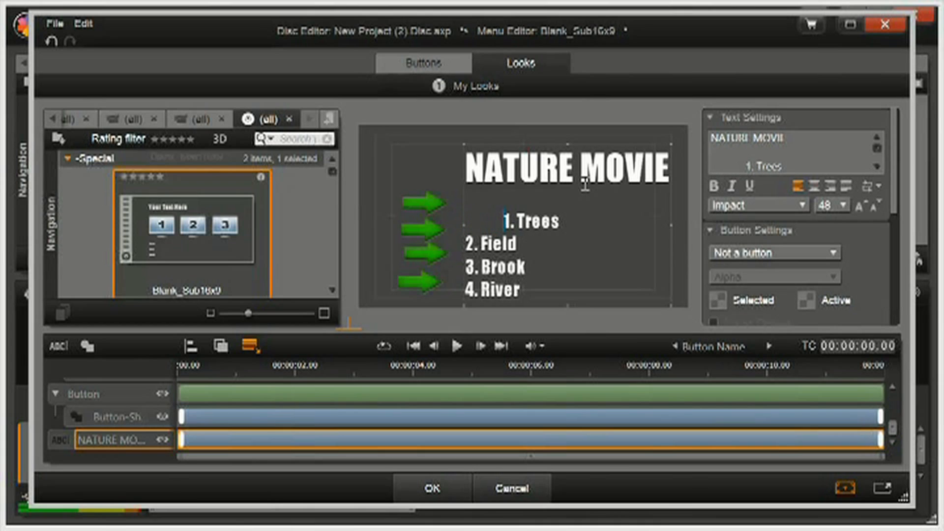
{"action": "key", "text": "Left"}
{"action": "key", "text": "Left"}
{"action": "key", "text": "Left"}
{"action": "key", "text": "Left"}
{"action": "key", "text": "Left"}
{"action": "key", "text": "Left"}
{"action": "key", "text": "Right"}
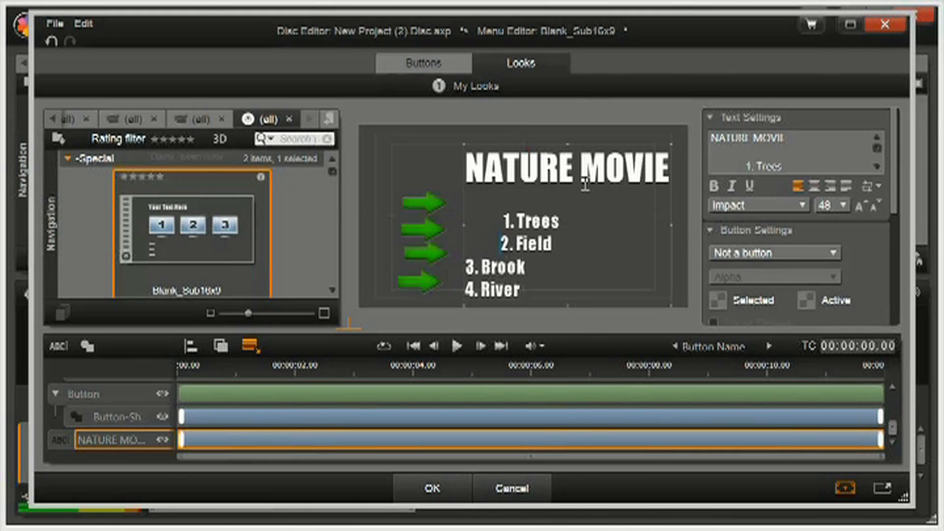
- Indent the "3. Brook" and "4. River" lines so they align with "1. Trees"
{"action": "key", "text": "Right"}
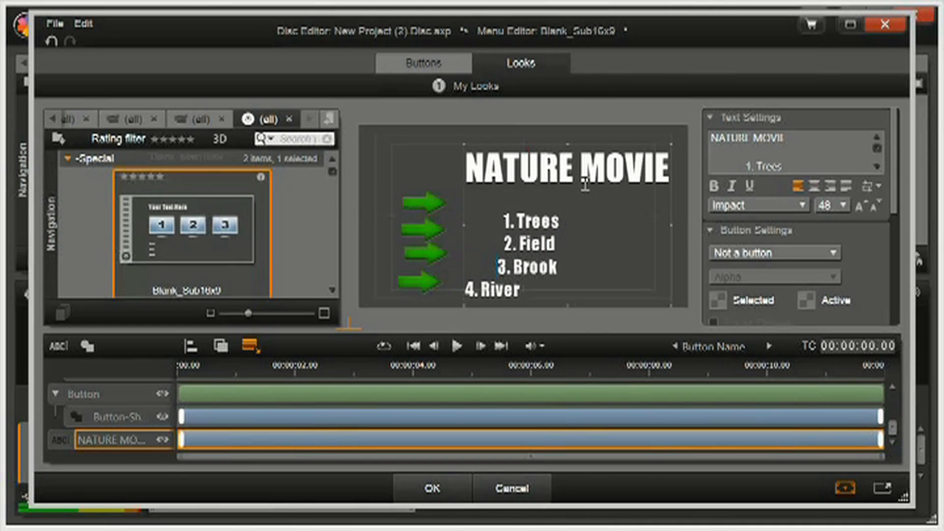
{"action": "key", "text": "Right"}
{"action": "key", "text": "Right"}
{"action": "key", "text": "Right"}
{"action": "key", "text": "Right"}
{"action": "key", "text": "Right"}
{"action": "key", "text": "Right"}
{"action": "key", "text": "Right"}
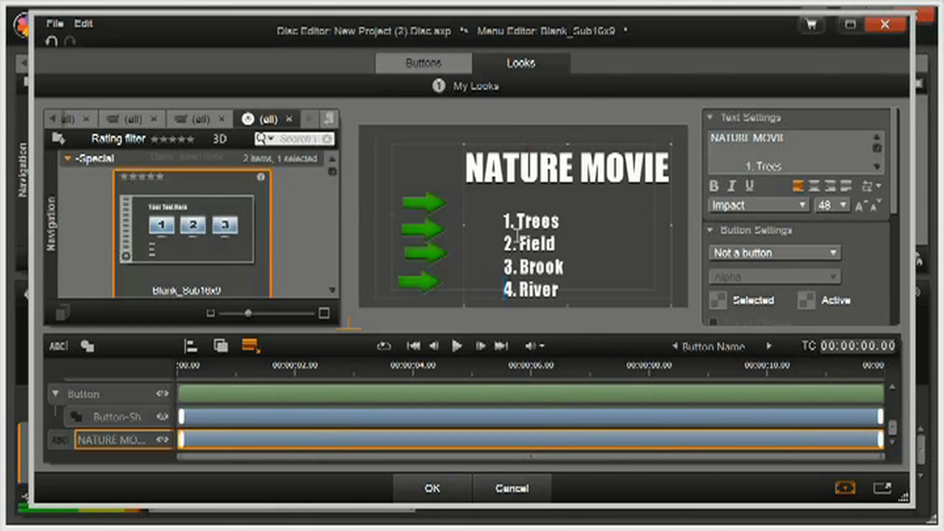
- Move the four green arrows beside their matching scene lines and undo the last extra adjustment
{"action": "left_click", "coordinate": [419, 204]}
{"action": "left_click_drag", "start_coordinate": [418, 204], "coordinate": [466, 289]}
{"action": "left_click", "coordinate": [421, 227]}
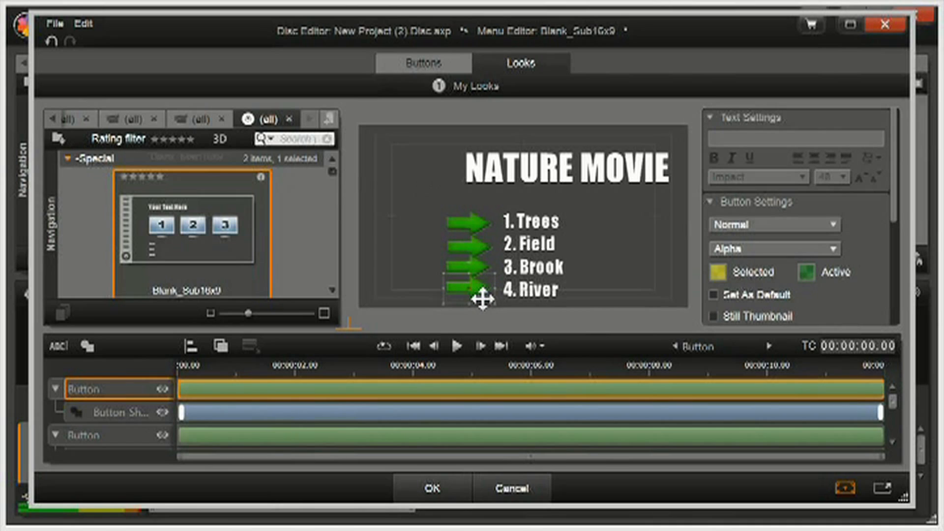
{"action": "left_click_drag", "start_coordinate": [494, 303], "coordinate": [473, 293]}
{"action": "key", "text": "ctrl+z"}
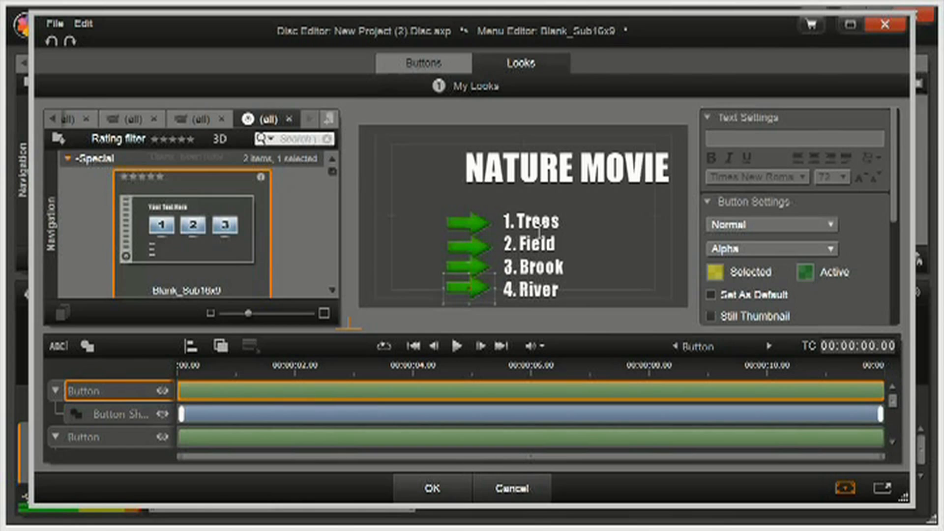
- Shift the menu text block slightly left, realign the four arrows beside its scene lines, and accept the menu edits
{"action": "left_click", "coordinate": [549, 172]}
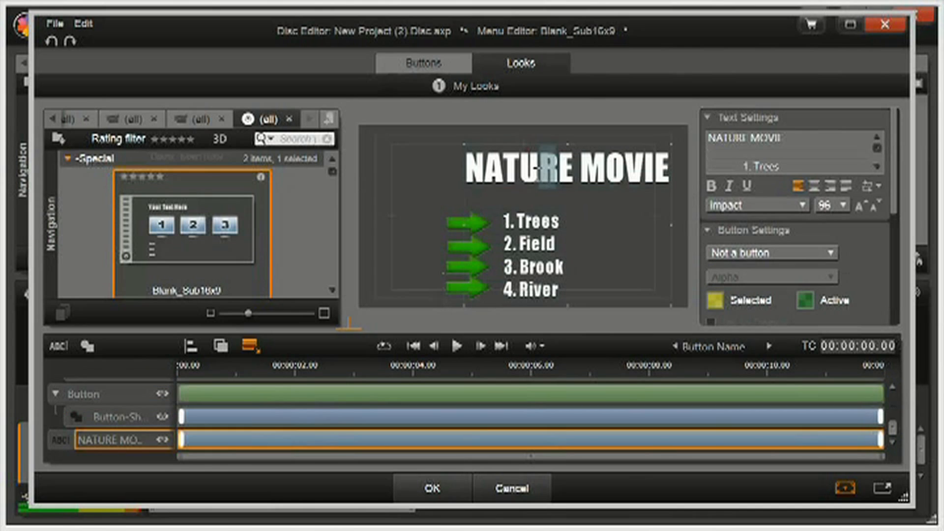
{"action": "left_click_drag", "start_coordinate": [563, 195], "coordinate": [542, 193]}
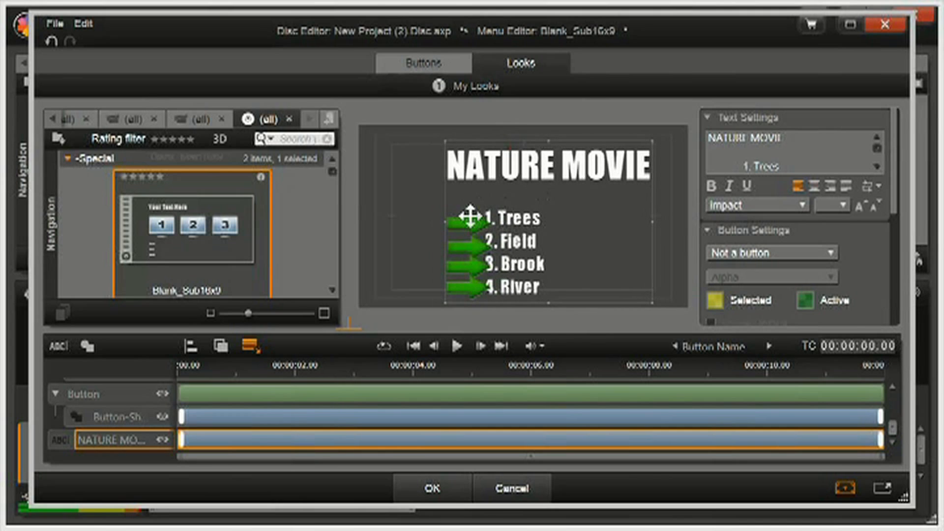
{"action": "left_click", "coordinate": [389, 225]}
{"action": "left_click_drag", "start_coordinate": [459, 219], "coordinate": [444, 288]}
{"action": "left_click", "coordinate": [455, 251]}
{"action": "right_click", "coordinate": [444, 288]}
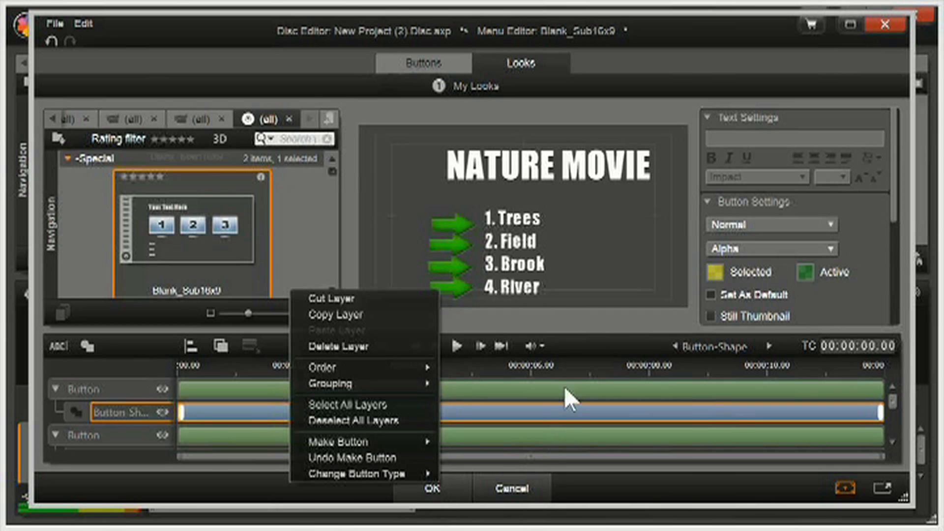
{"action": "left_click", "coordinate": [656, 274]}
{"action": "left_click", "coordinate": [435, 487]}
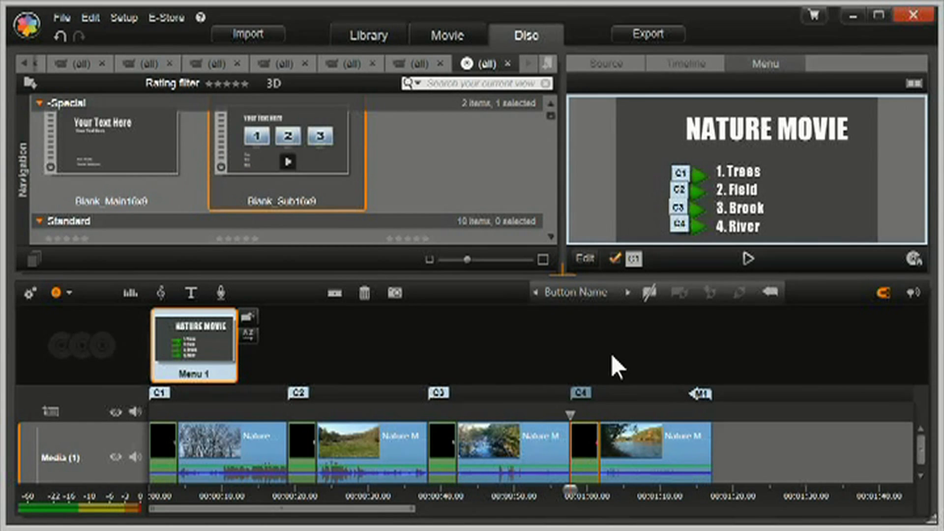
- Preview the disc menu full size to check the layout, and close the preview
{"action": "left_click", "coordinate": [747, 258]}
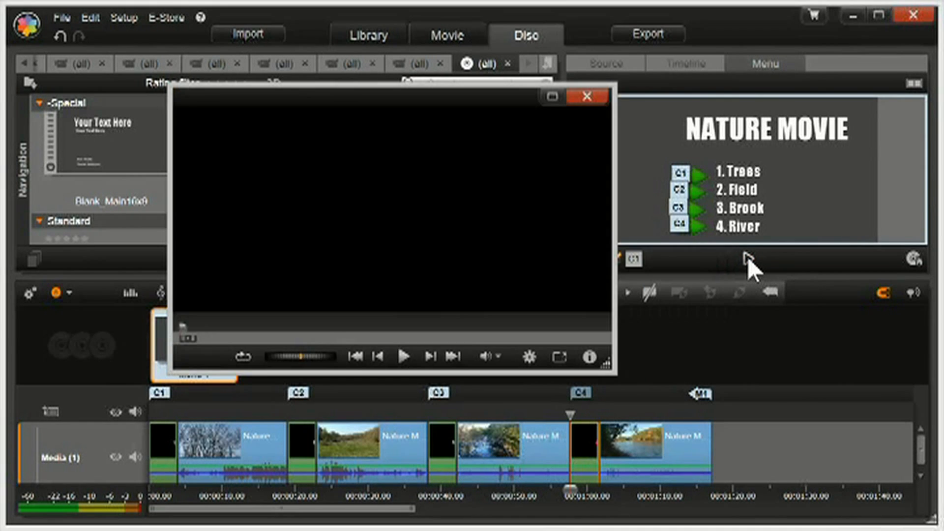
{"action": "left_click", "coordinate": [552, 96]}
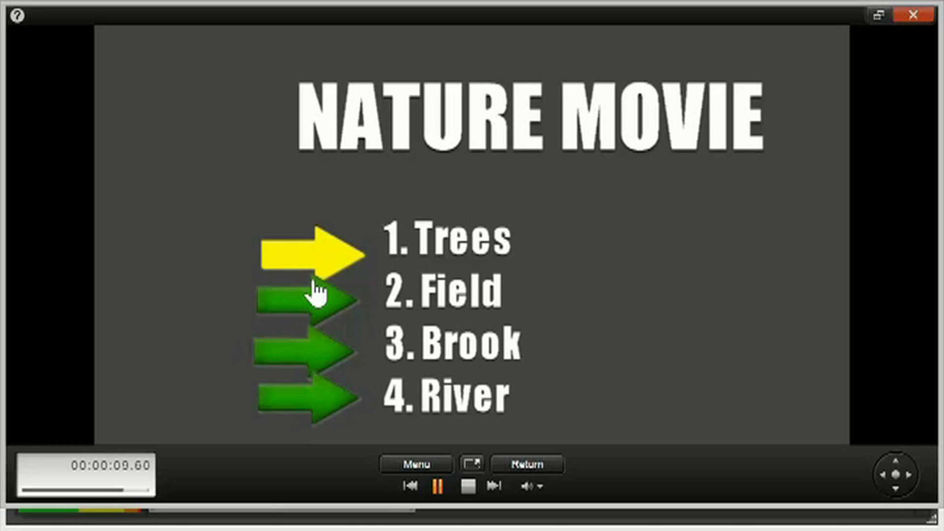
{"action": "left_click", "coordinate": [906, 20]}
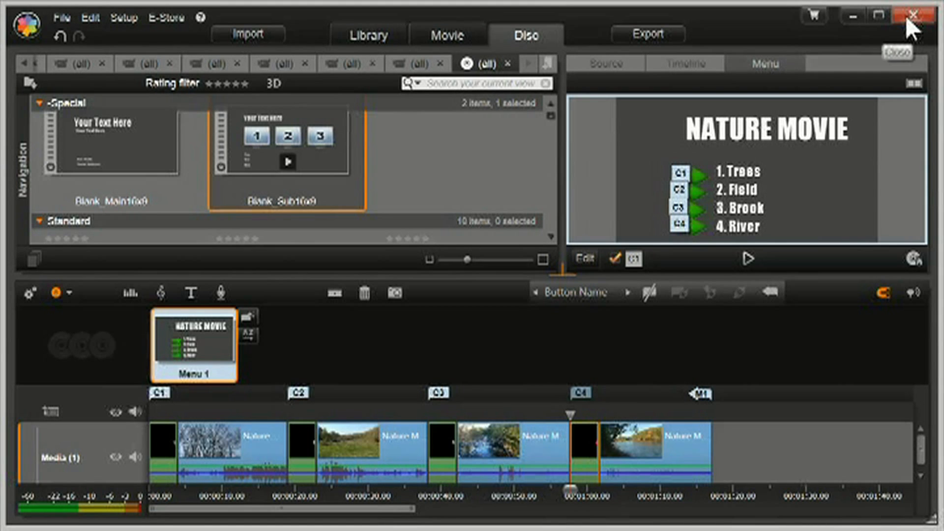
- Preview the disc full size again, test the "3. Brook" arrow, pause the scene, and close the preview
{"action": "left_click", "coordinate": [748, 258]}
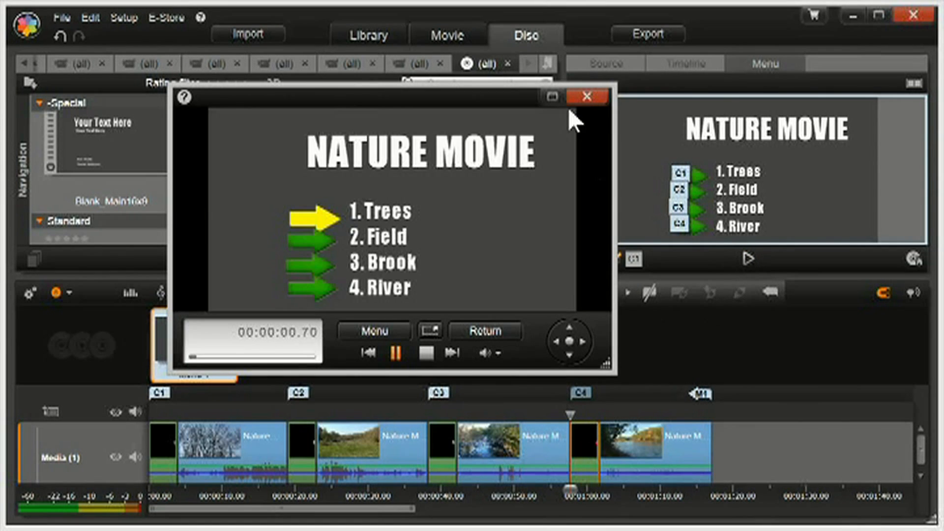
{"action": "left_click", "coordinate": [552, 96]}
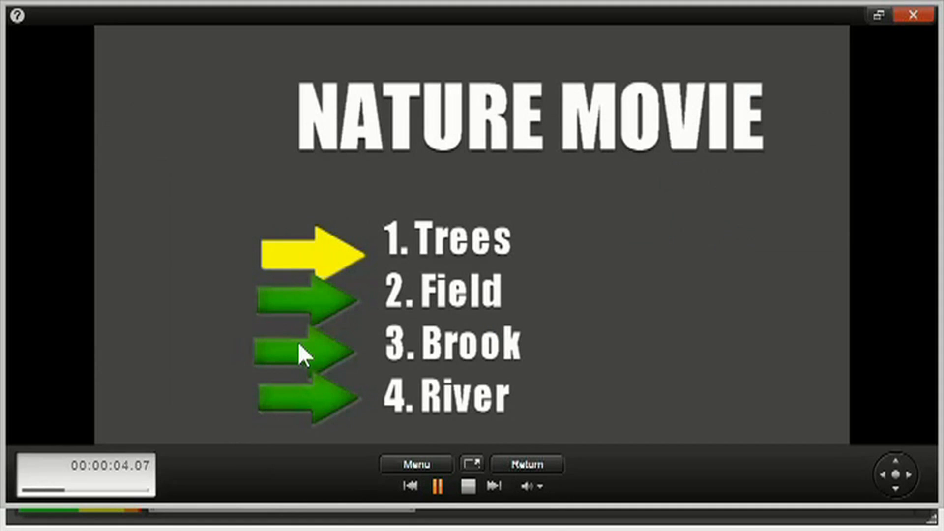
{"action": "left_click", "coordinate": [298, 344]}
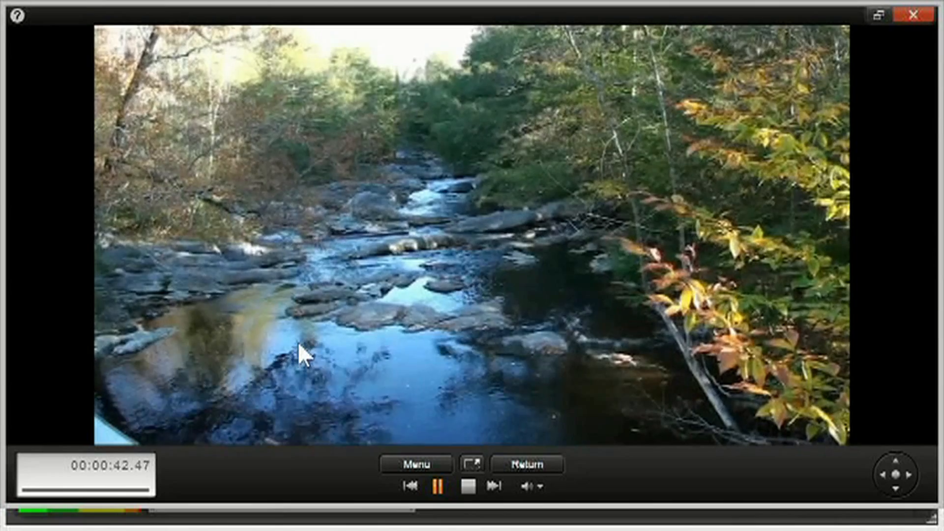
{"action": "left_click", "coordinate": [437, 485]}
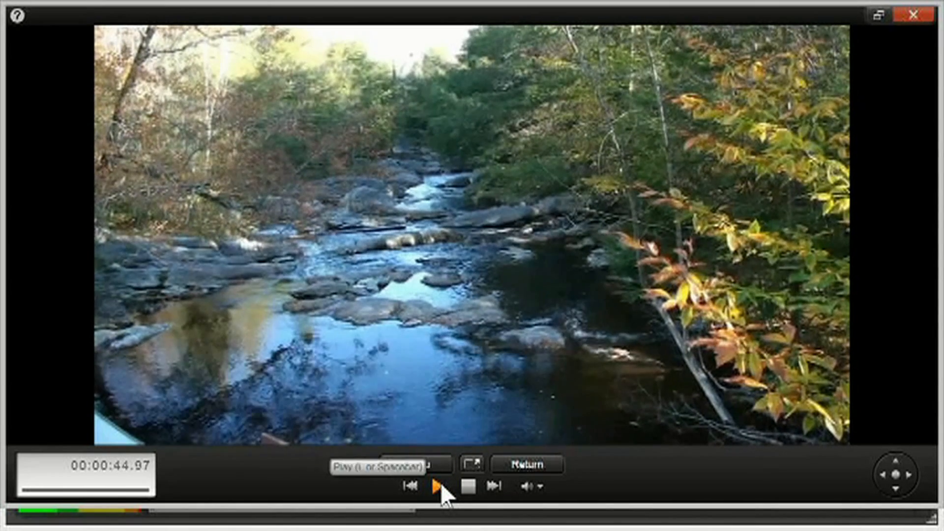
{"action": "left_click", "coordinate": [912, 16]}
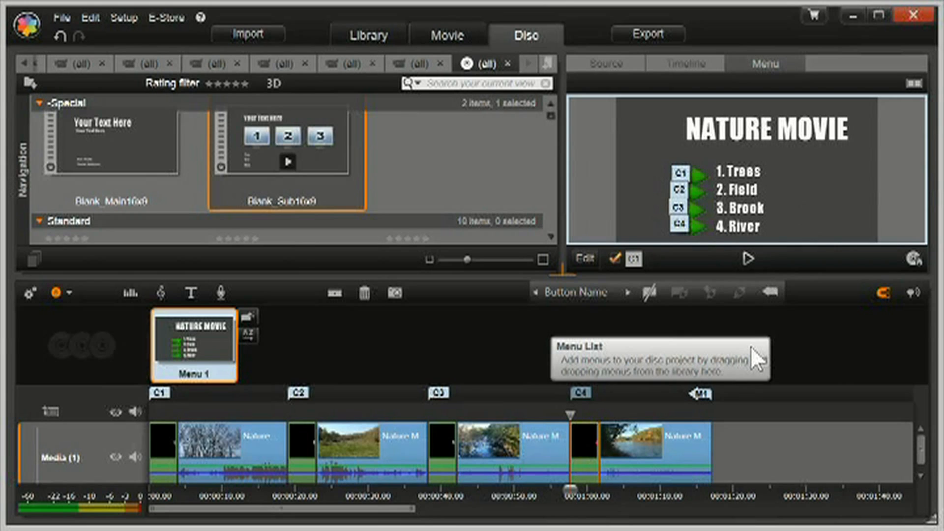
- Burn the project to DVD without activating Dolby 5.1, saving the temporary image to Desktop and erasing the disc's existing data
{"action": "left_click", "coordinate": [650, 33]}
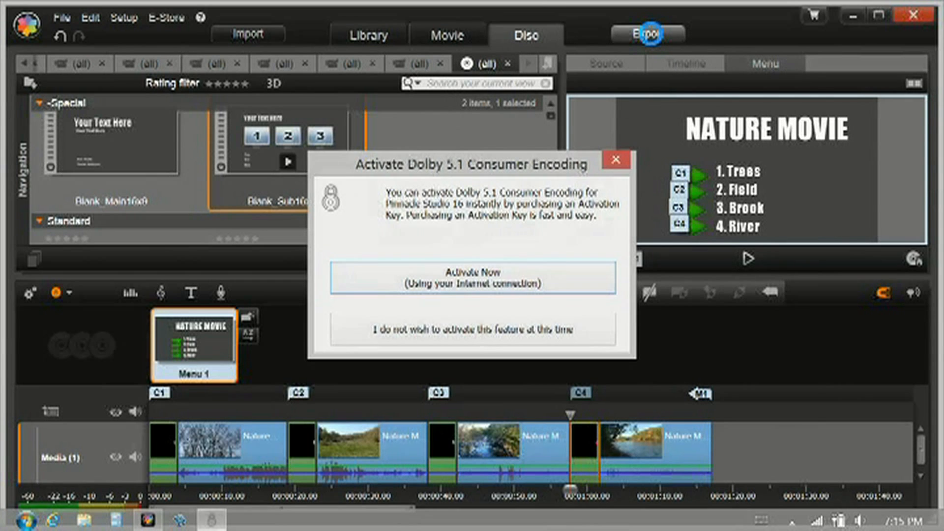
{"action": "left_click", "coordinate": [616, 160]}
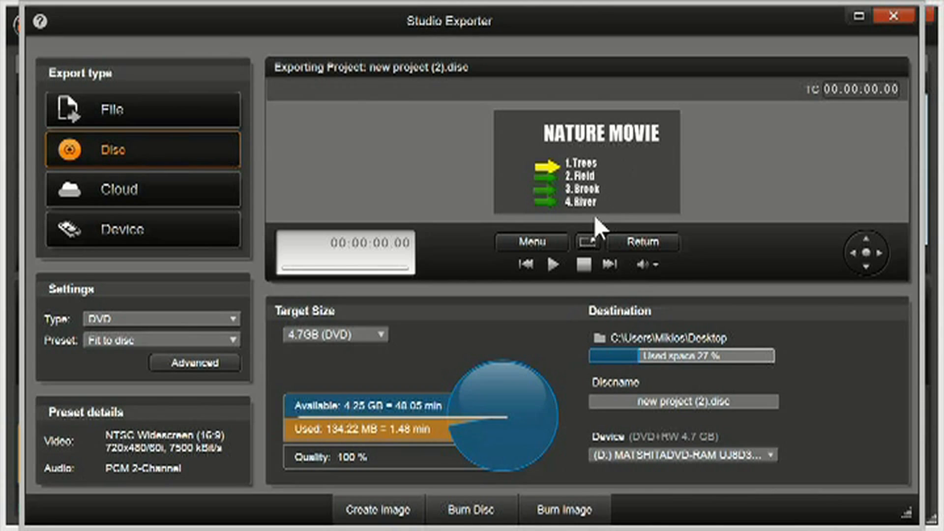
{"action": "left_click", "coordinate": [470, 512]}
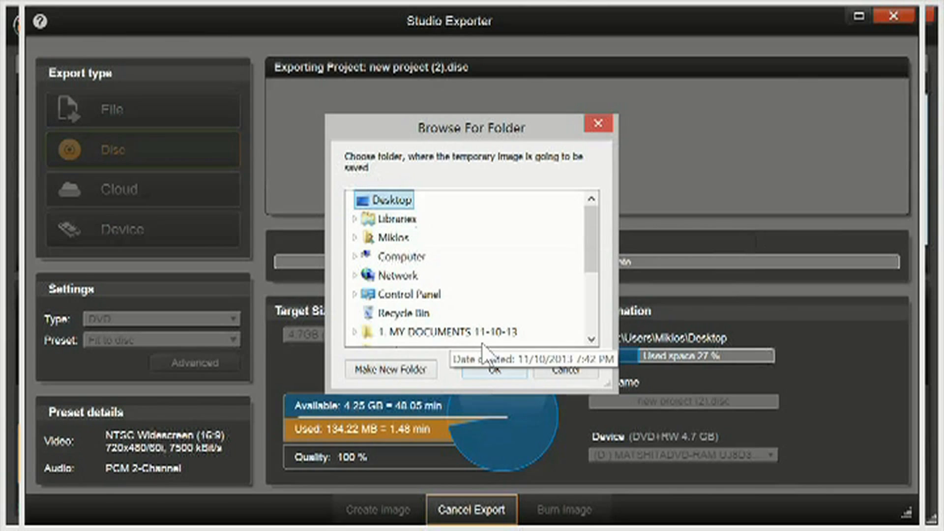
{"action": "left_click", "coordinate": [491, 371]}
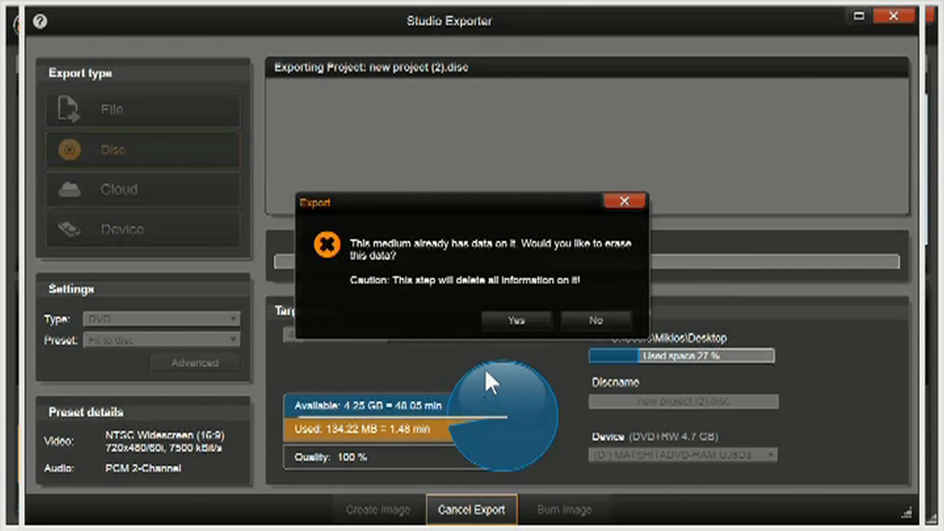
{"action": "left_click", "coordinate": [517, 320]}
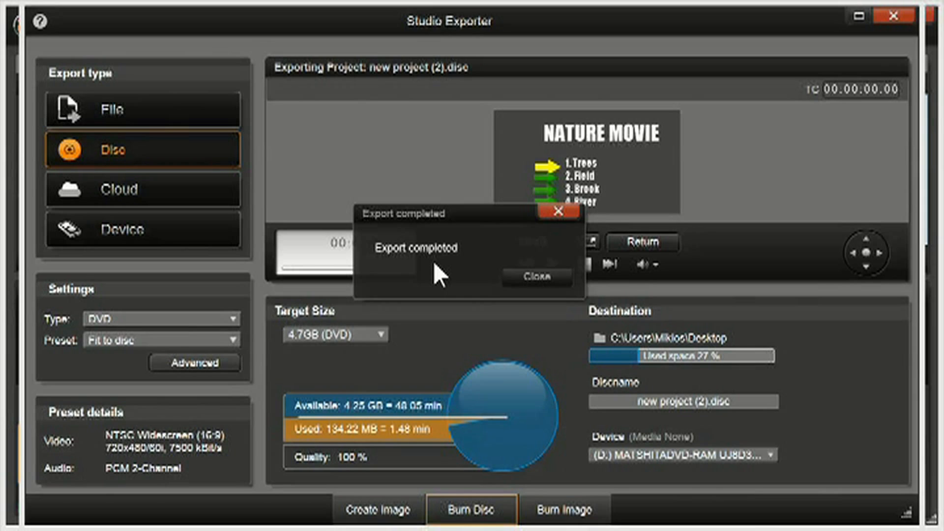
{"action": "left_click", "coordinate": [562, 212]}
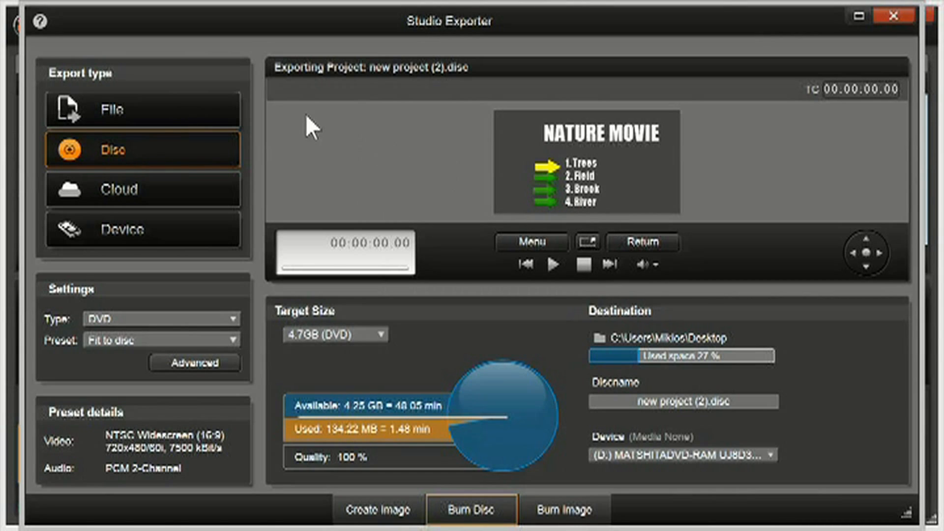
{"action": "left_click", "coordinate": [901, 16]}
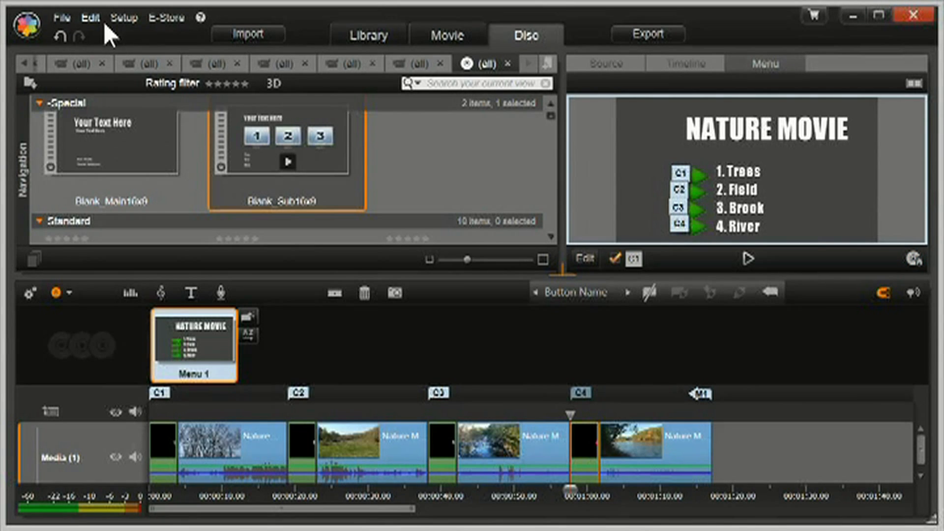
- Delete the render files through the Storage Locations settings and confirm the settings
{"action": "left_click", "coordinate": [121, 21]}
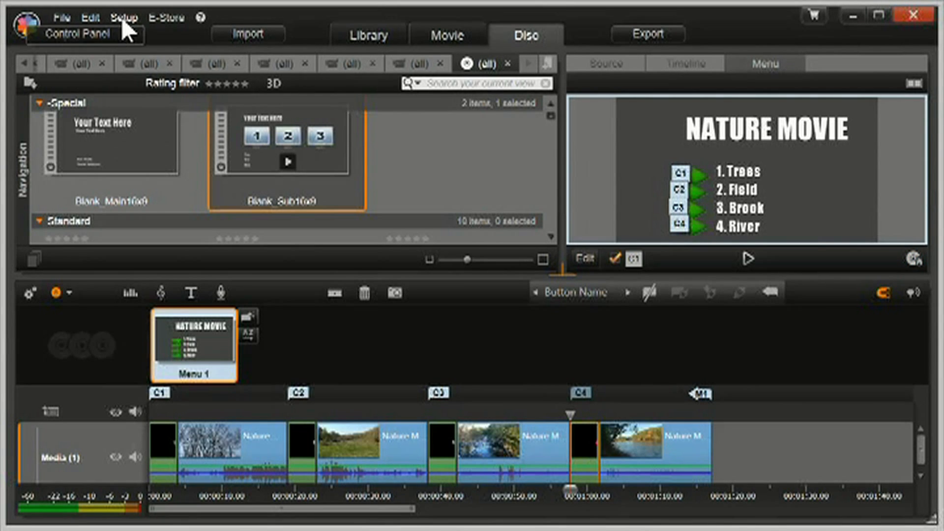
{"action": "left_click", "coordinate": [98, 31]}
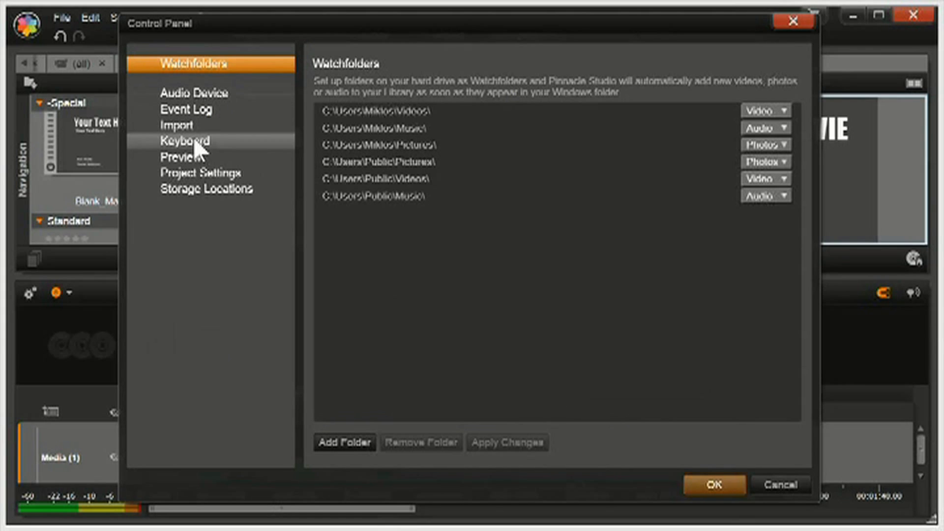
{"action": "left_click", "coordinate": [193, 188]}
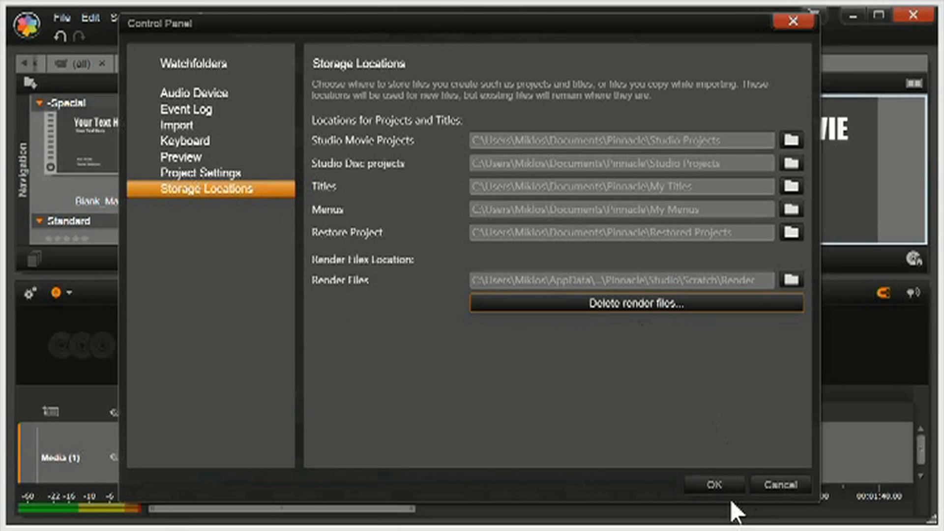
{"action": "left_click", "coordinate": [715, 486]}
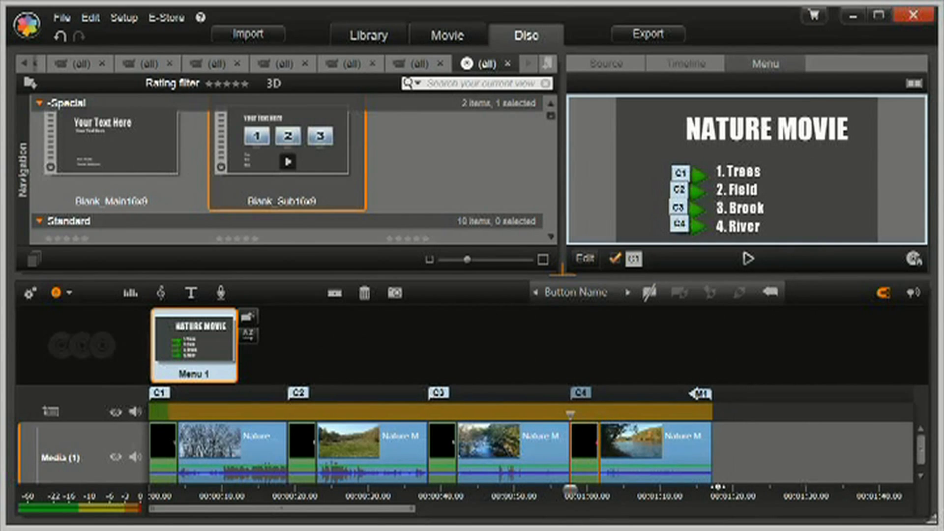